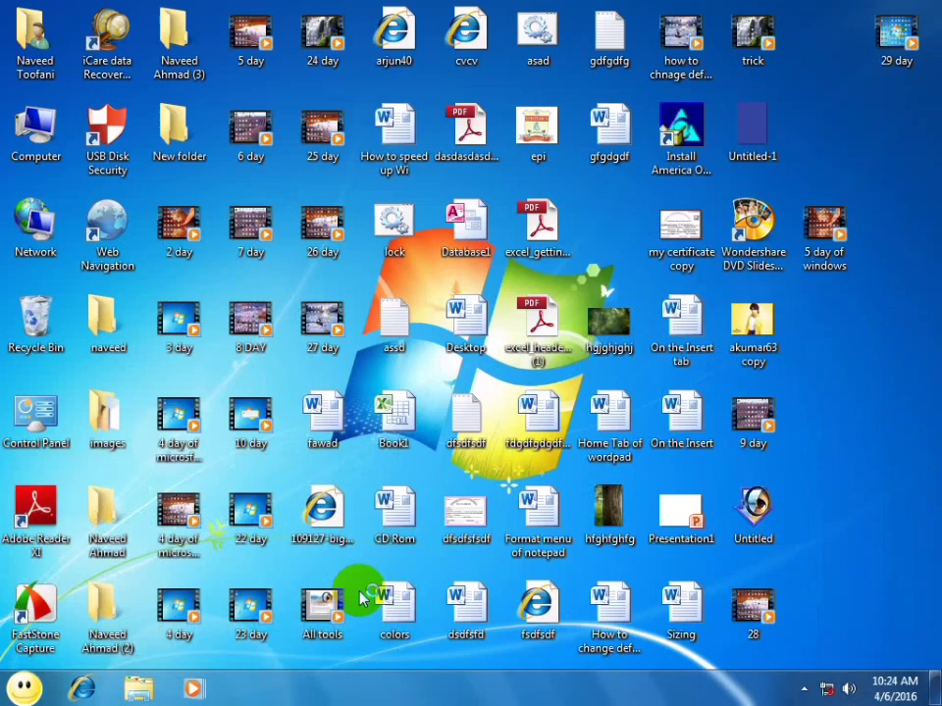
# Step: Start a blank Microsoft Word document and fill it with sample paragraphs using =rand()
pyautogui.doubleClick(361, 599)
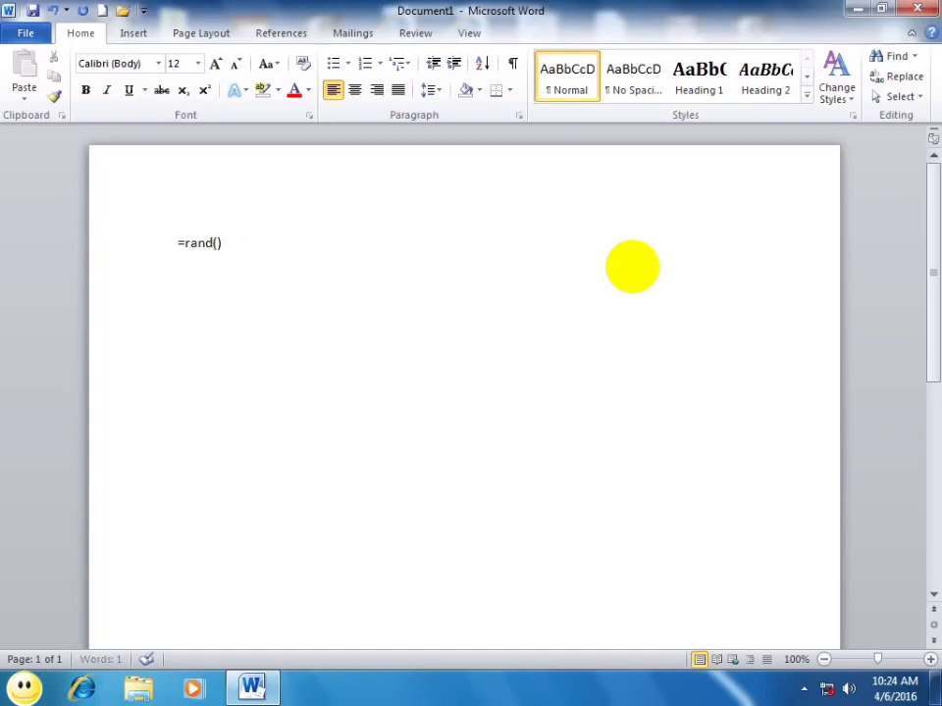
pyautogui.press('Return')
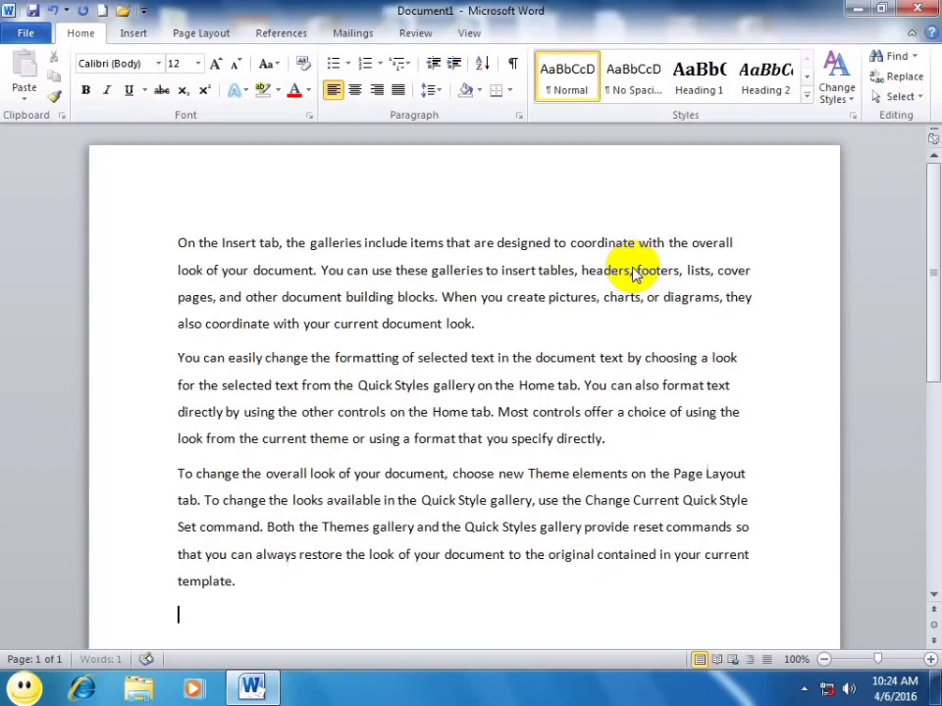
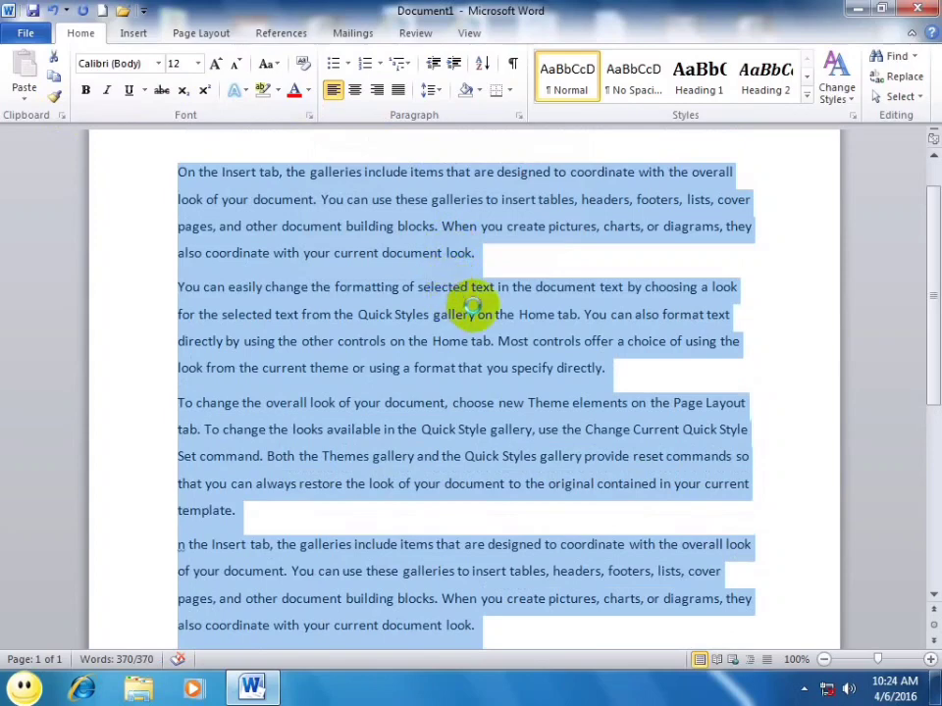
# Step: Open the font settings for the selected text and preview the fonts from +Headings to Arial Black, returning to +Body
pyautogui.hotkey('ctrl', 'd')
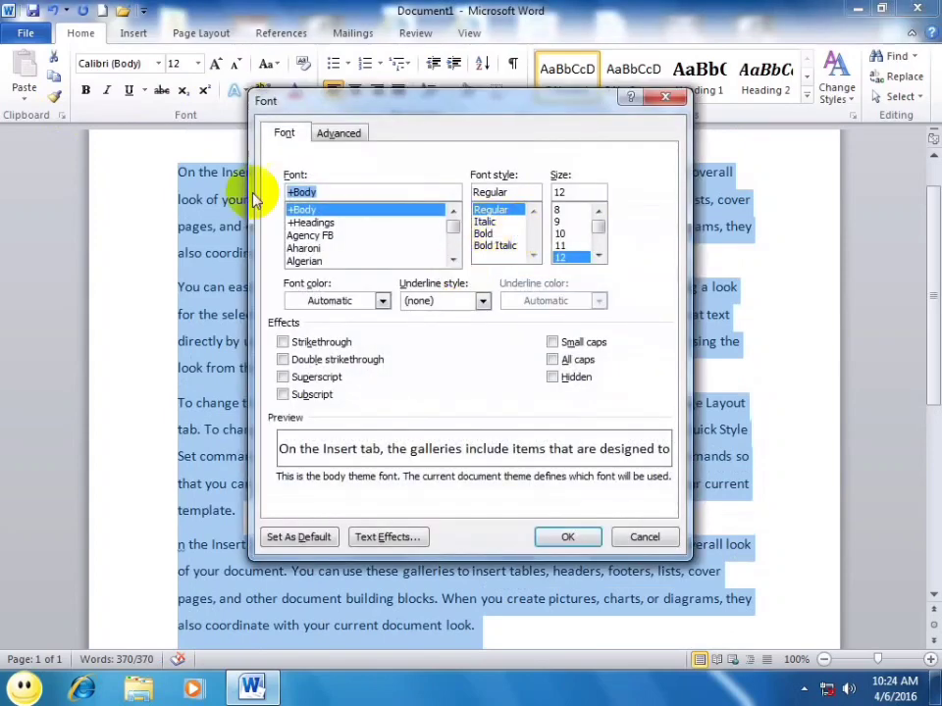
pyautogui.click(309, 223)
pyautogui.press('Down')
pyautogui.press('Down')
pyautogui.press('Down')
pyautogui.press('Down')
pyautogui.press('Down')
pyautogui.press('Down')
pyautogui.press('Down')
pyautogui.press('Down')
pyautogui.press('Down')
pyautogui.press('Down')
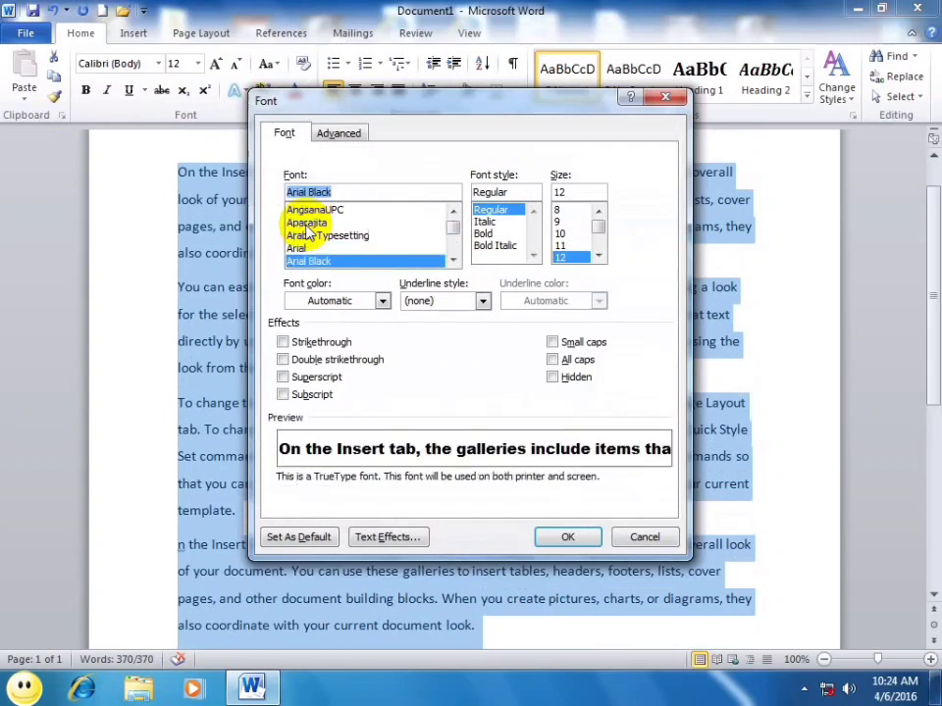
pyautogui.press('Up')
pyautogui.press('Up')
pyautogui.press('Up')
pyautogui.press('Up')
pyautogui.press('Up')
pyautogui.press('Up')
pyautogui.press('Up')
pyautogui.press('Up')
pyautogui.press('Up')
pyautogui.press('Up')
pyautogui.press('Up')
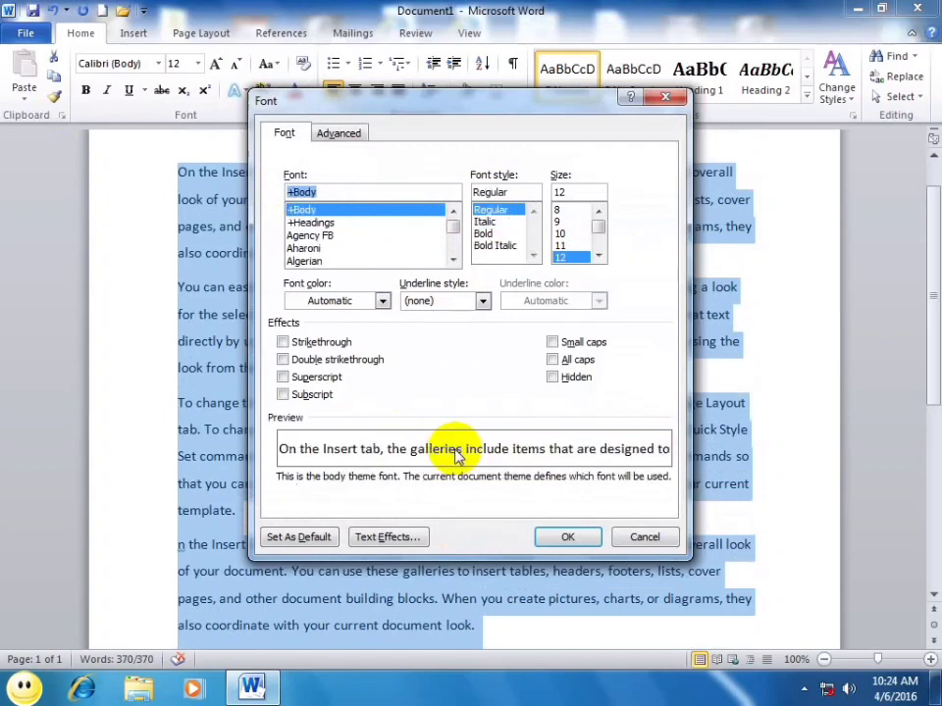
# Step: Set the selected text to Bold, size 20, with a light purple theme font color
pyautogui.click(483, 234)
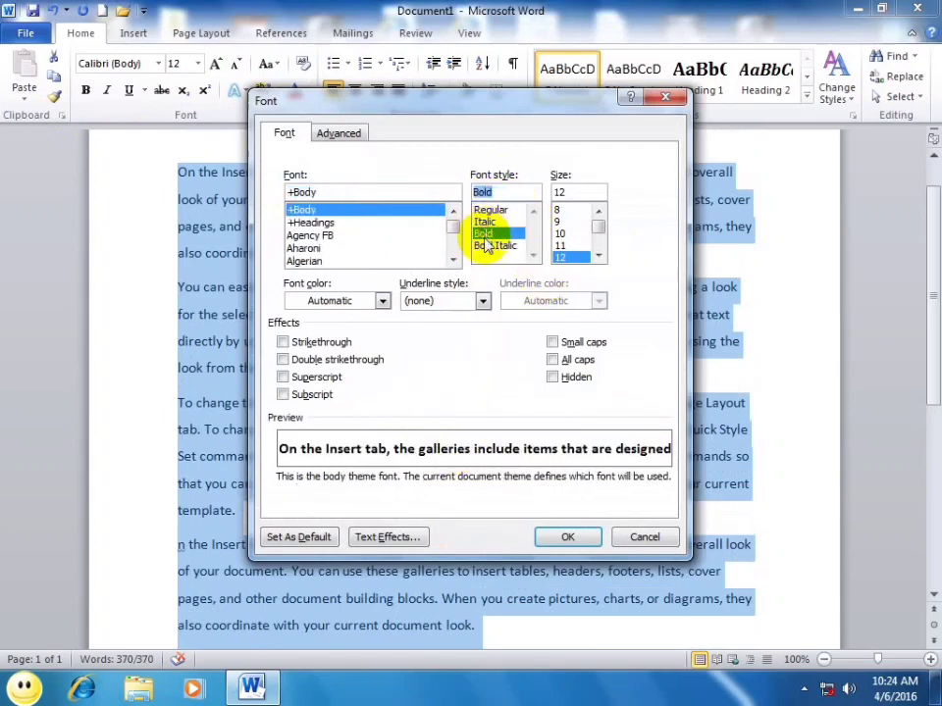
pyautogui.click(599, 255)
pyautogui.click(599, 255)
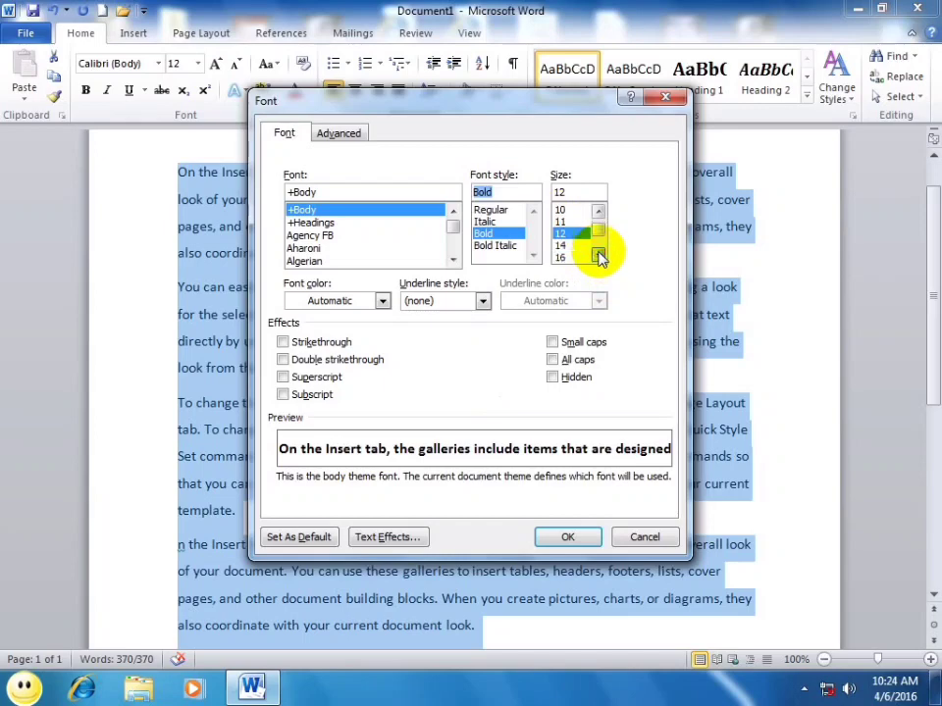
pyautogui.click(563, 256)
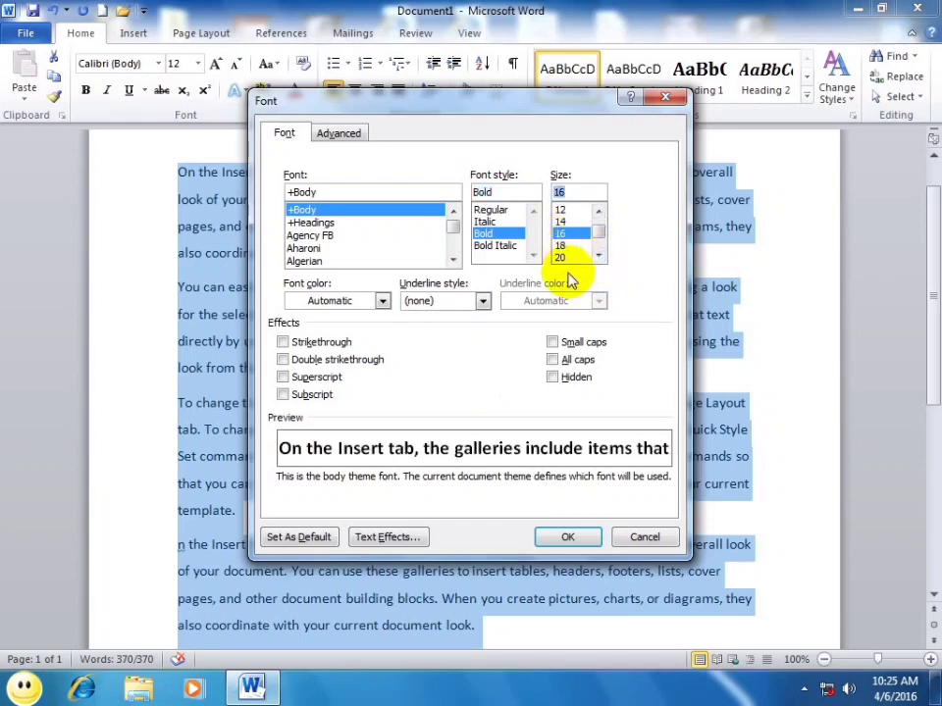
pyautogui.click(562, 257)
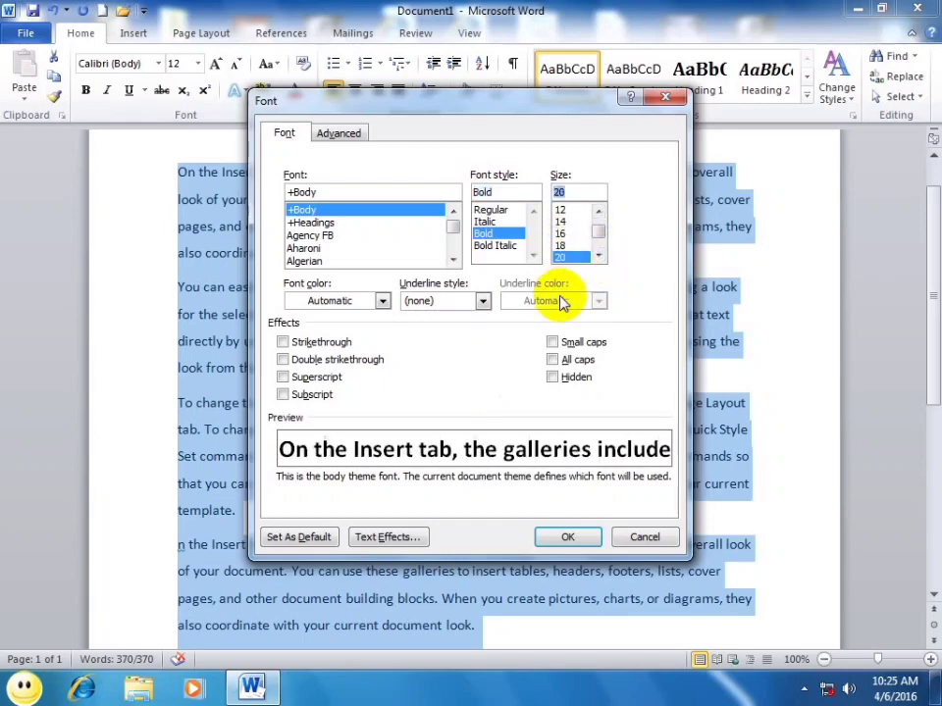
pyautogui.click(382, 302)
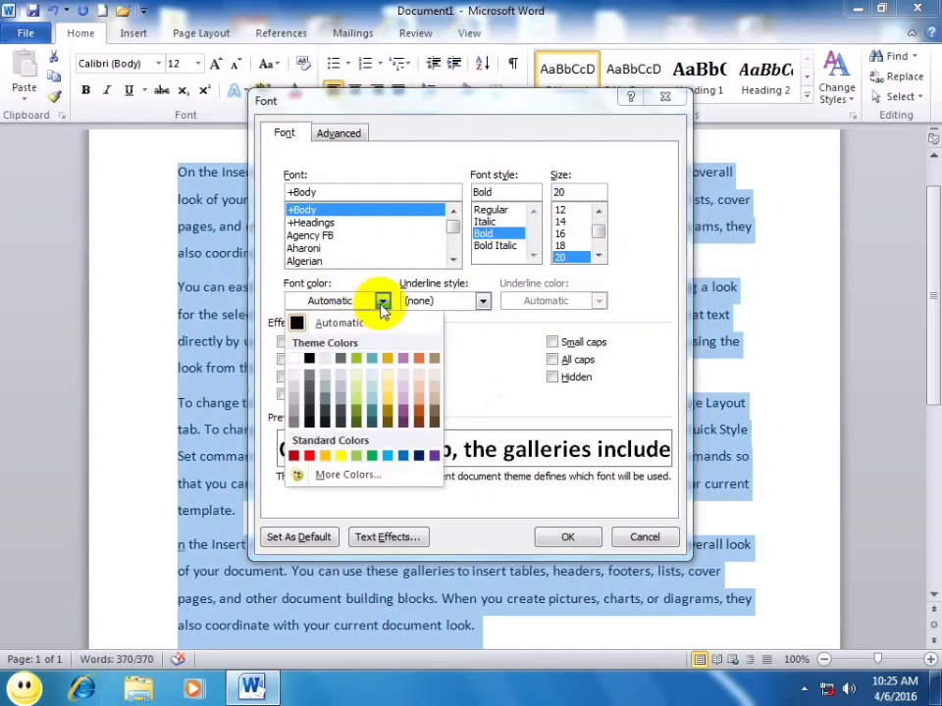
pyautogui.click(419, 389)
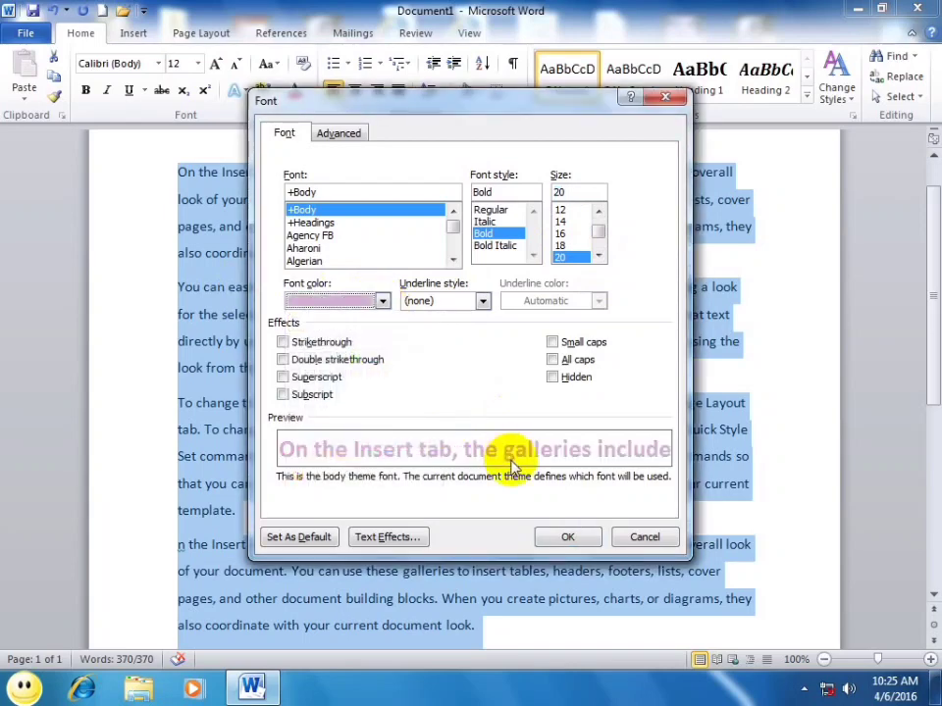
# Step: Give the selected text a wavy underline in red and apply the font settings
pyautogui.click(483, 300)
pyautogui.click(440, 383)
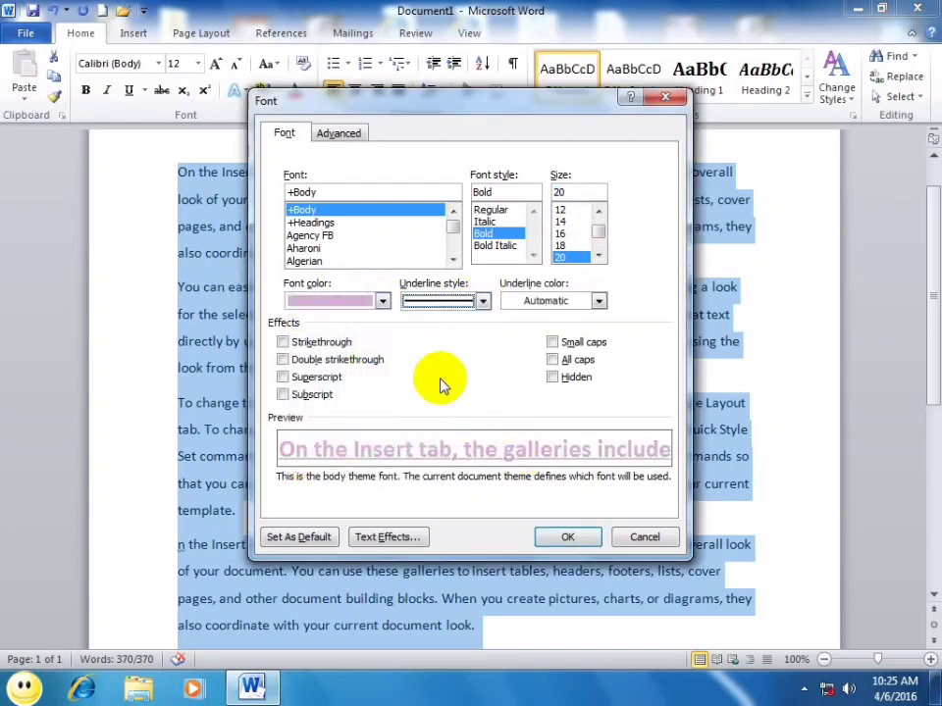
pyautogui.click(482, 300)
pyautogui.moveTo(480, 342); pyautogui.dragTo(480, 384)
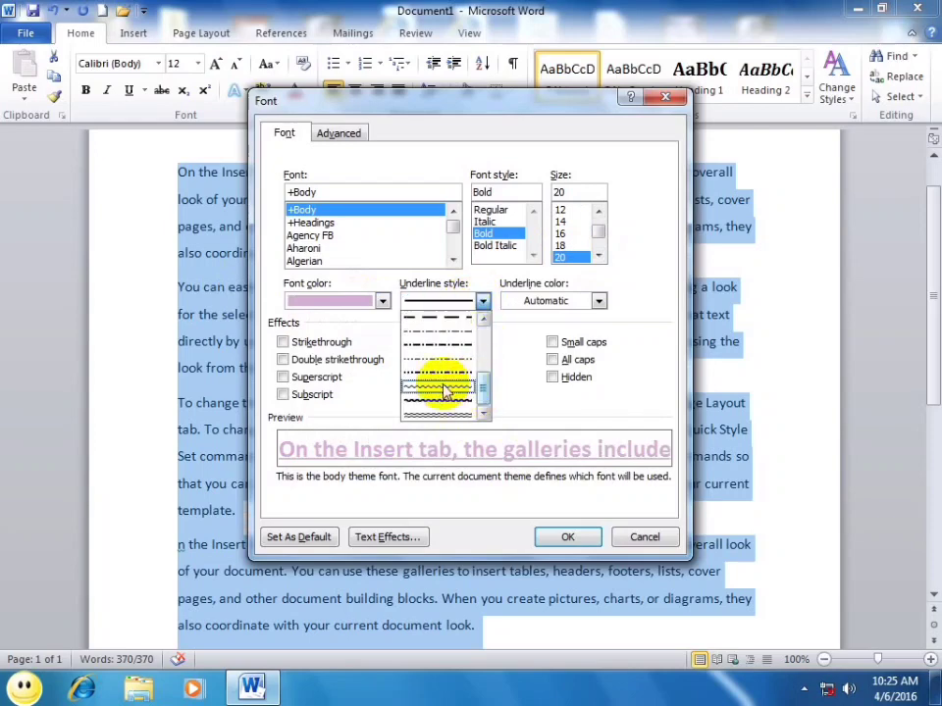
pyautogui.click(432, 396)
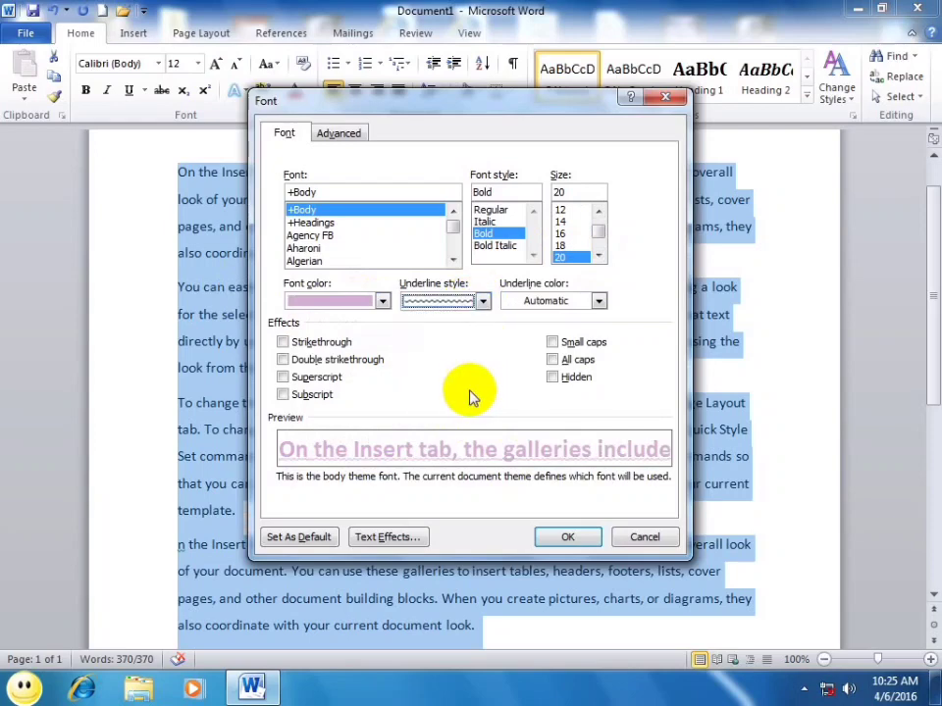
pyautogui.click(530, 300)
pyautogui.click(510, 455)
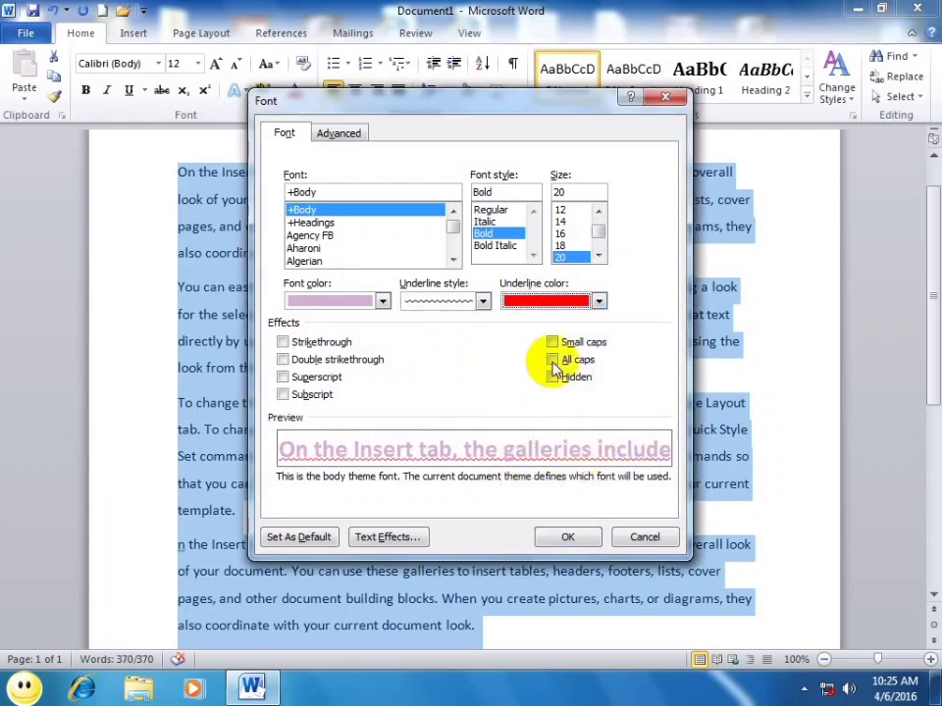
pyautogui.click(567, 537)
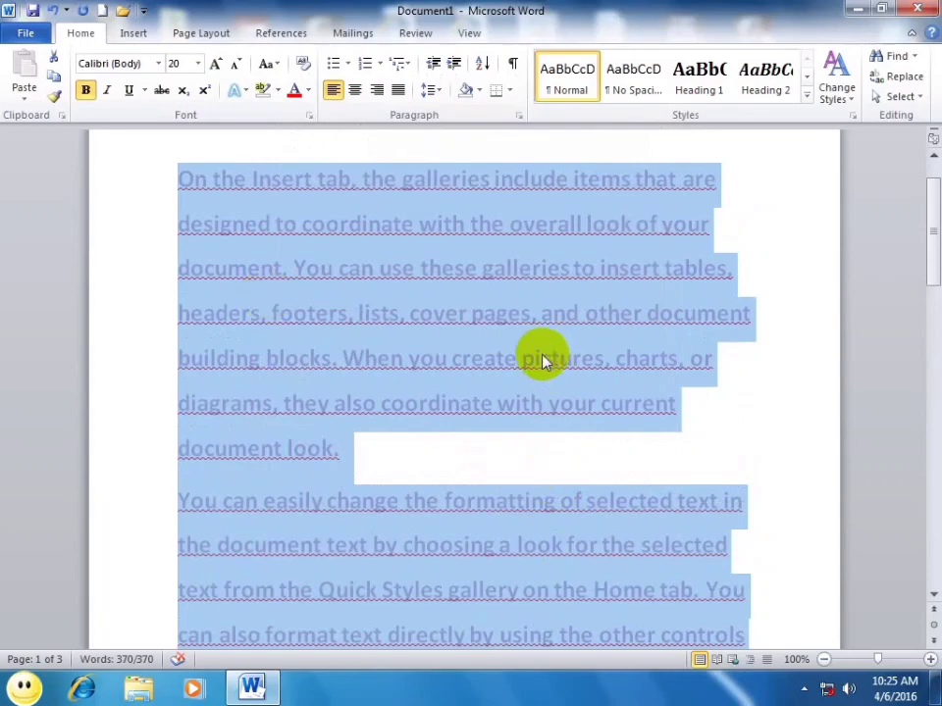
# Step: Turn on Double strikethrough for the selected text, trying the Strikethrough, Superscript and Subscript effects along the way
pyautogui.hotkey('ctrl', 'd')
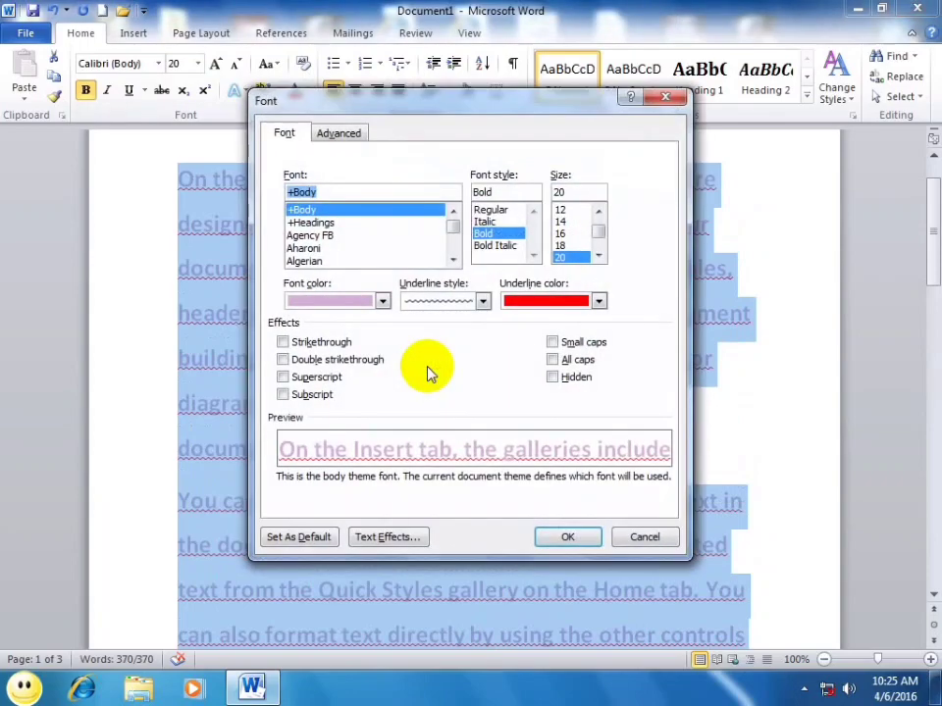
pyautogui.click(283, 343)
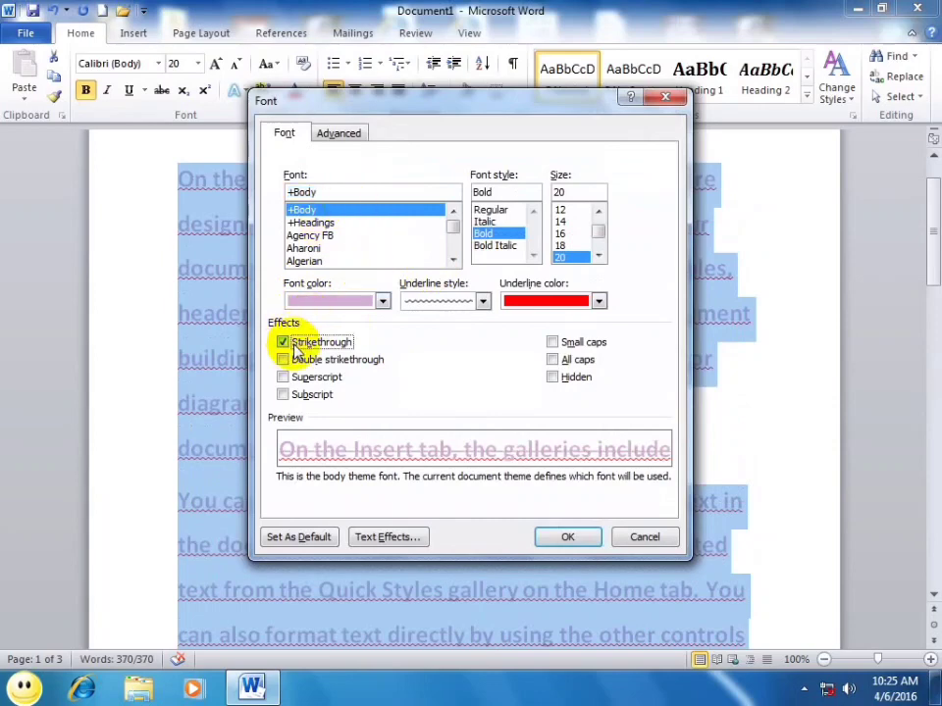
pyautogui.click(294, 361)
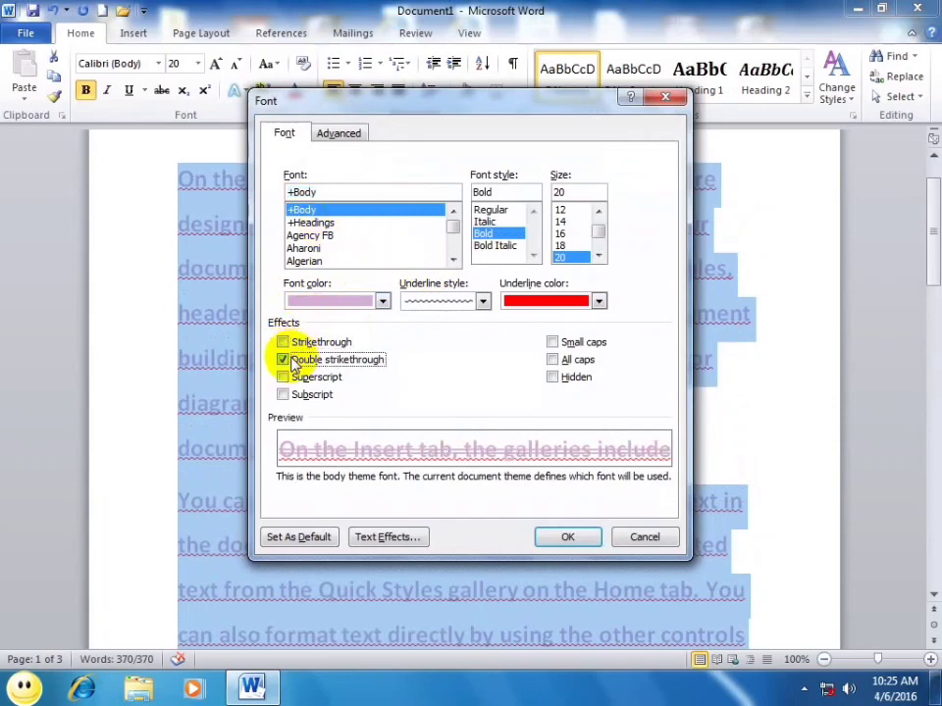
pyautogui.click(288, 380)
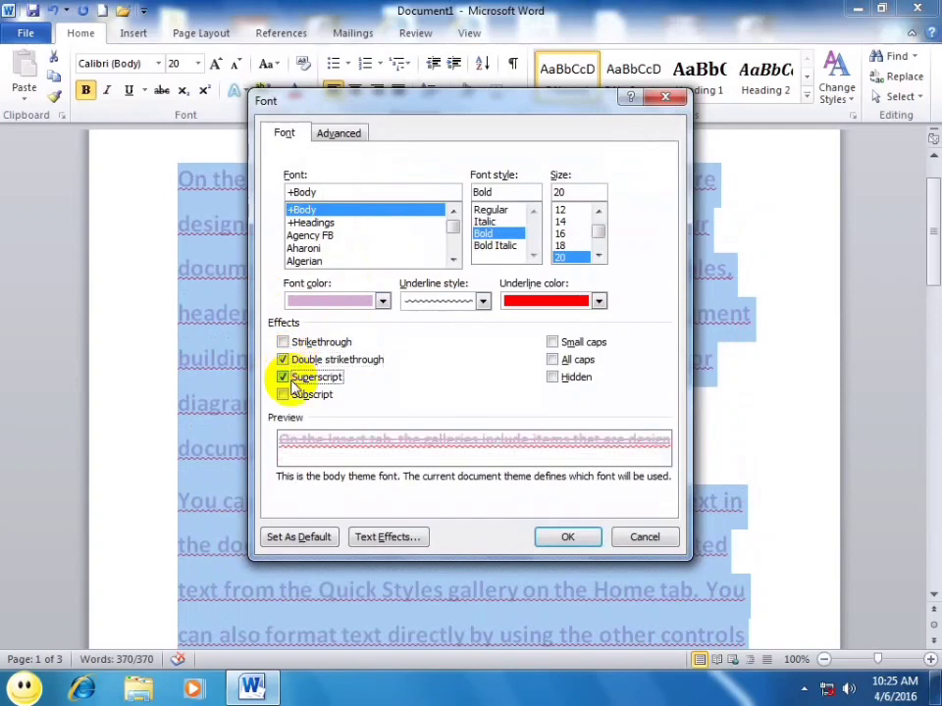
pyautogui.click(287, 379)
pyautogui.click(285, 396)
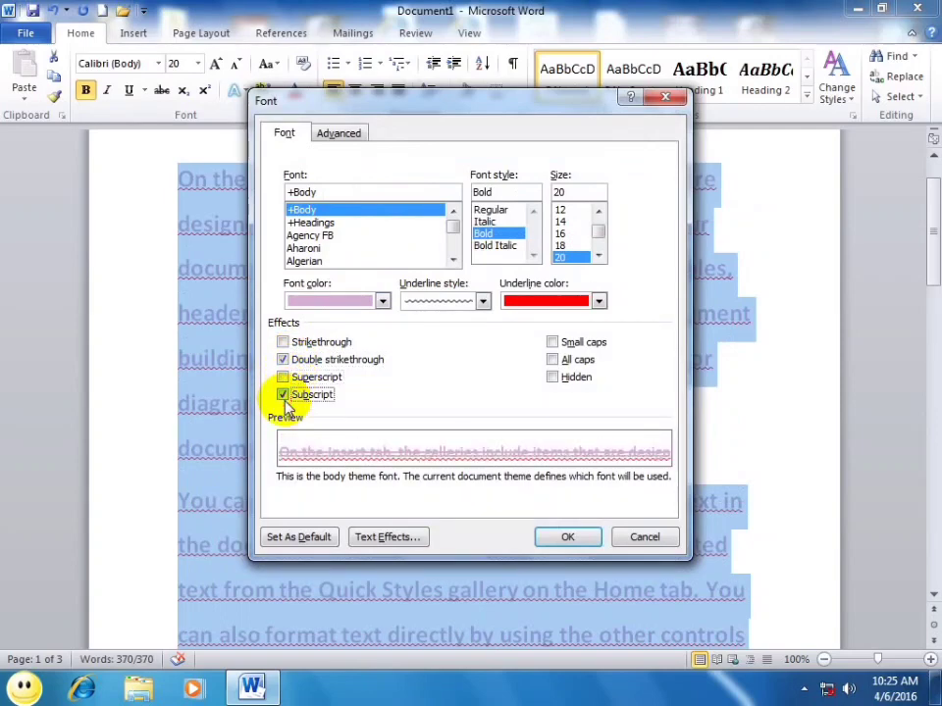
pyautogui.click(284, 397)
pyautogui.click(284, 396)
pyautogui.click(284, 397)
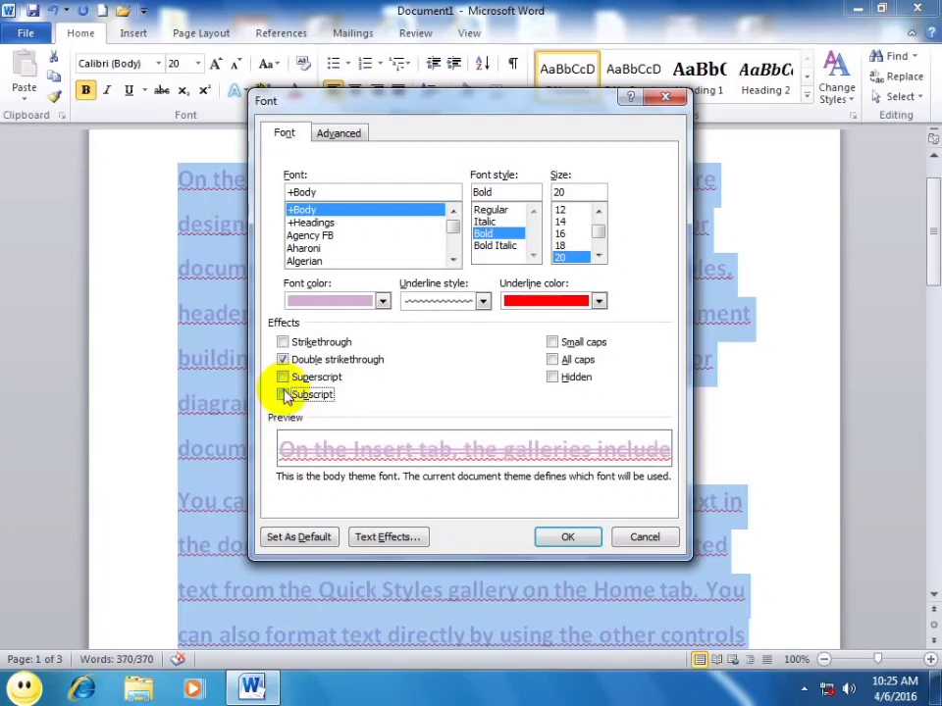
# Step: Turn on Small caps and apply the chosen effects to the text
pyautogui.click(555, 342)
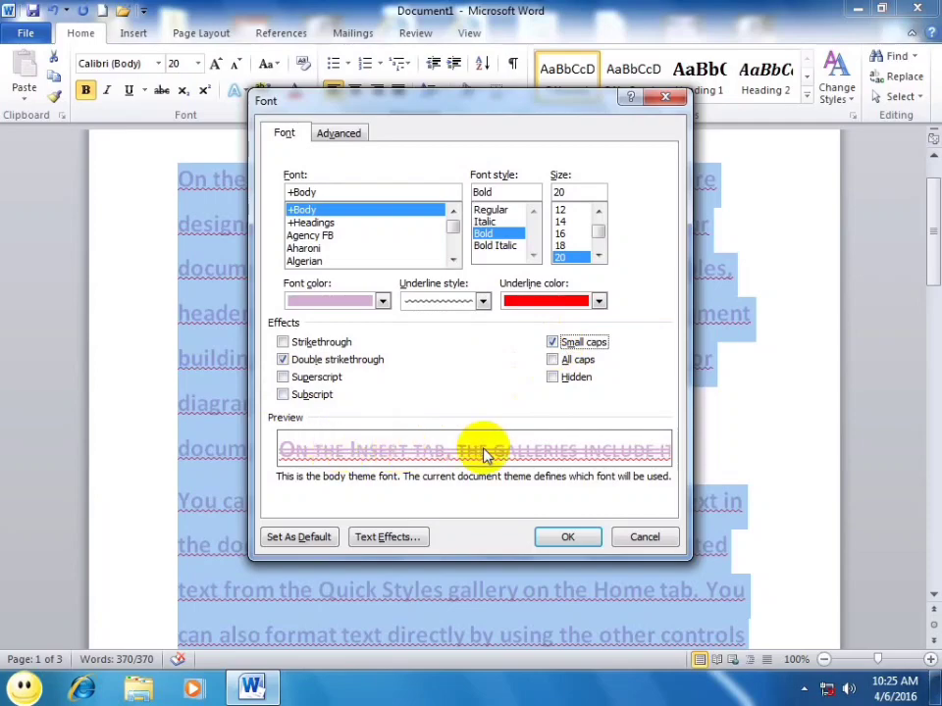
pyautogui.click(579, 537)
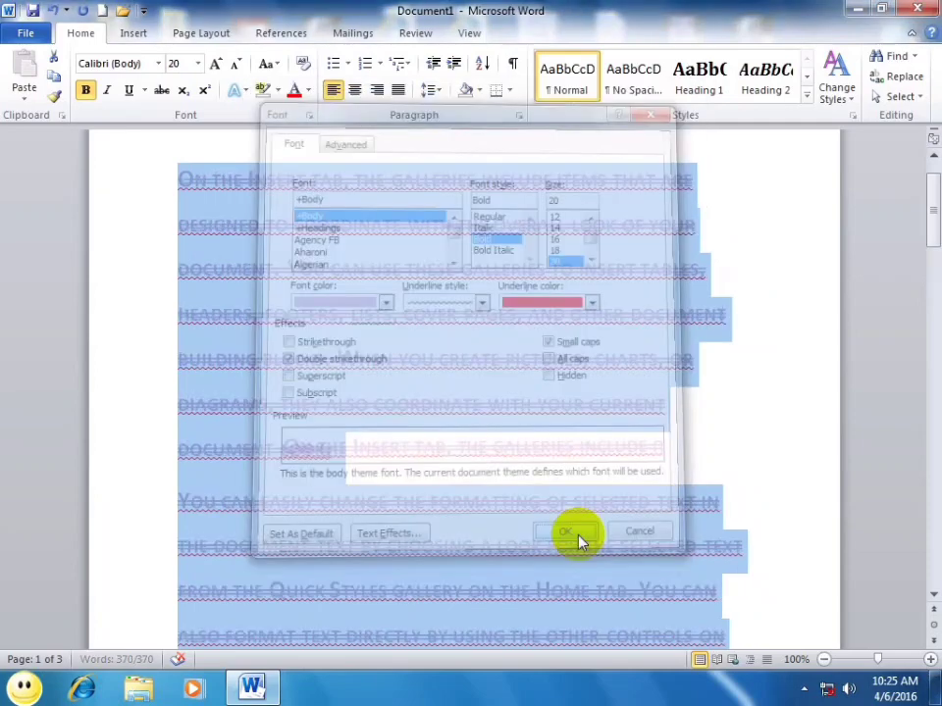
pyautogui.click(574, 438)
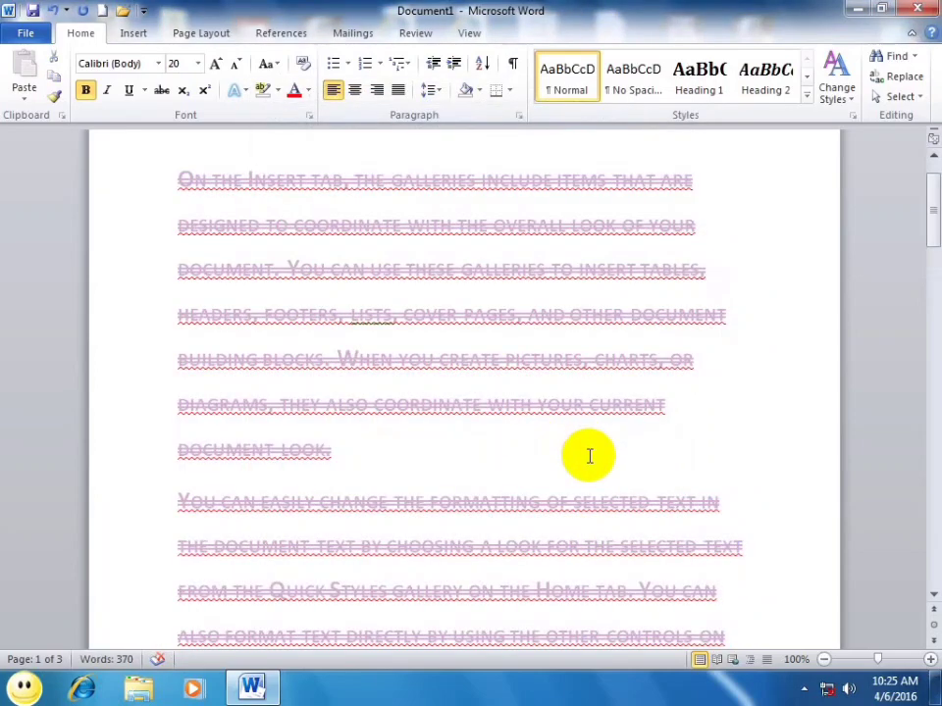
# Step: Remove the underline and the Double strikethrough effect from the whole document text
pyautogui.hotkey('ctrl', 'a')
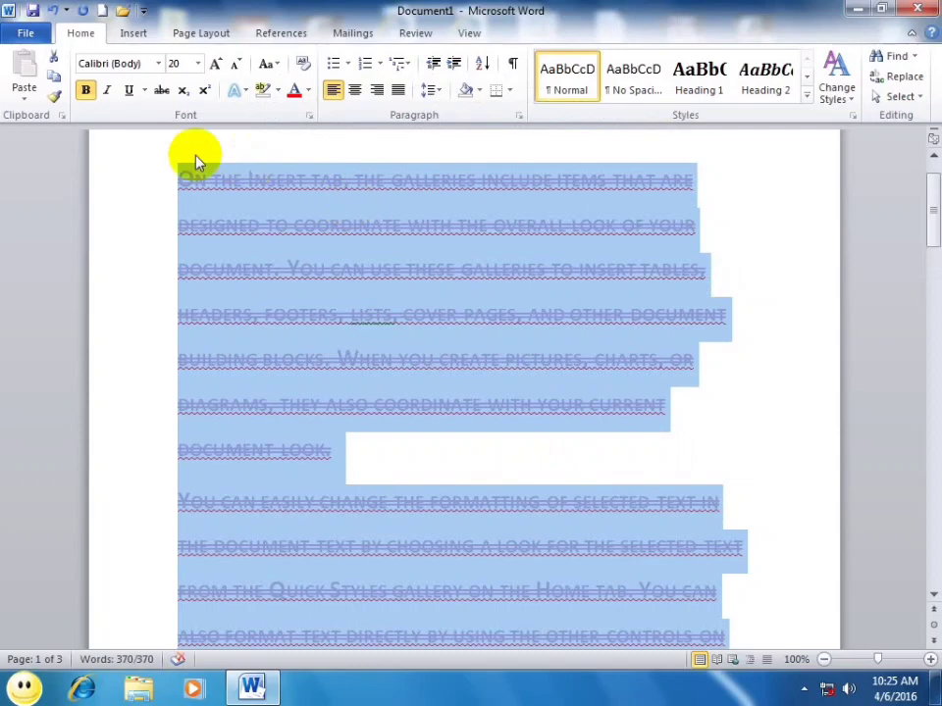
pyautogui.click(309, 116)
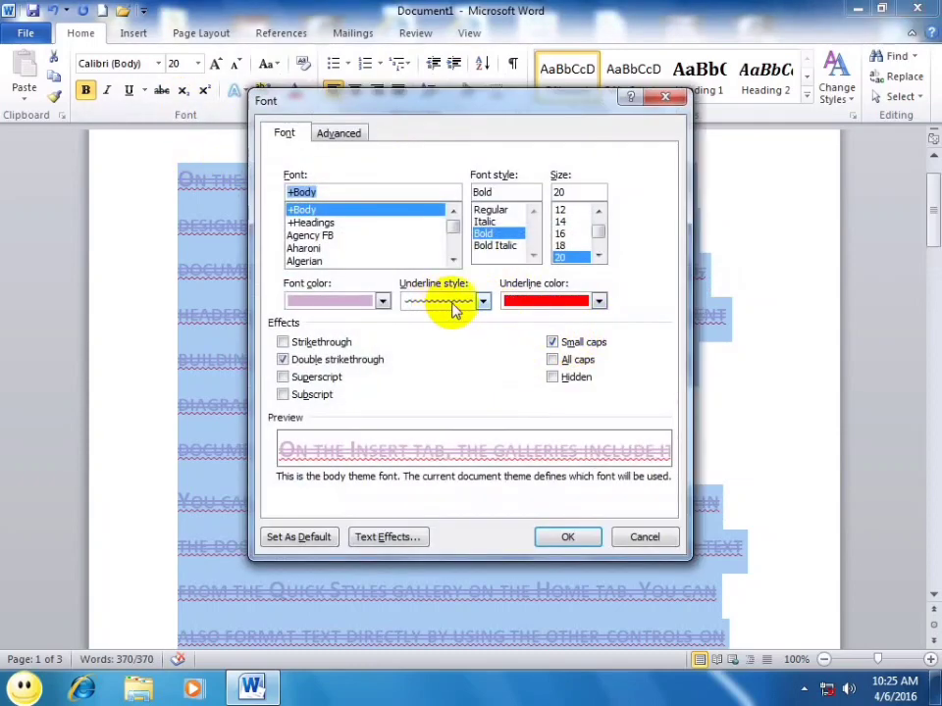
pyautogui.click(454, 310)
pyautogui.moveTo(477, 370); pyautogui.dragTo(483, 286)
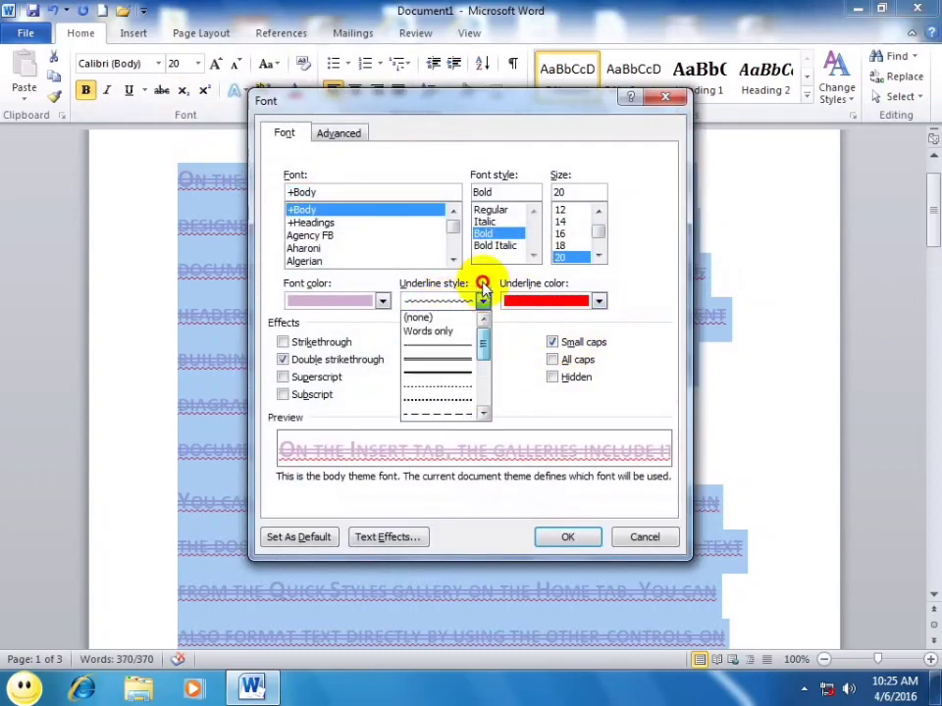
pyautogui.click(430, 319)
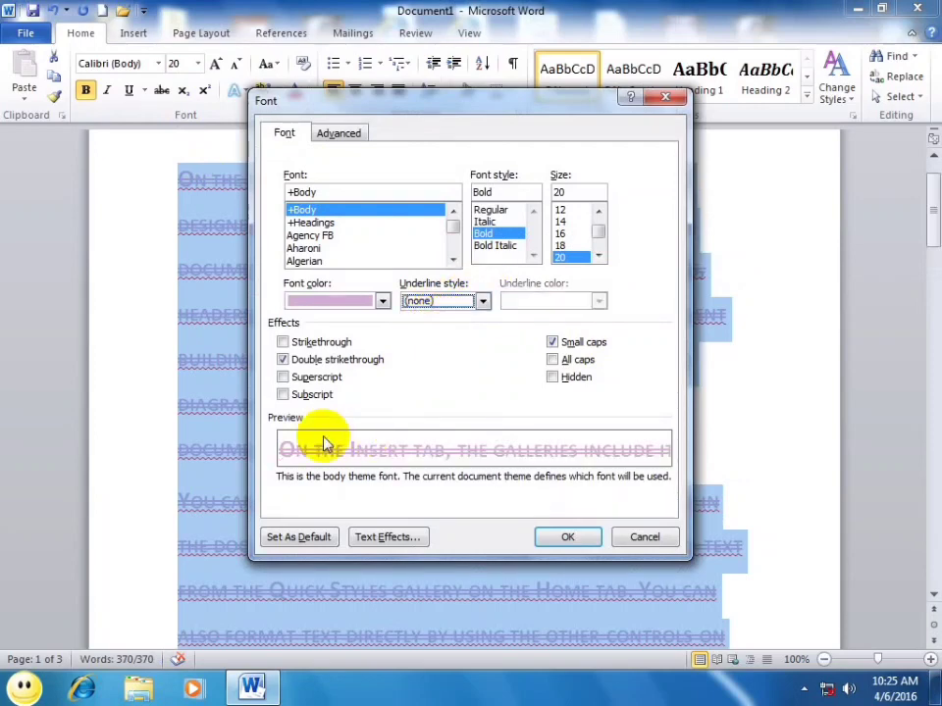
pyautogui.click(282, 360)
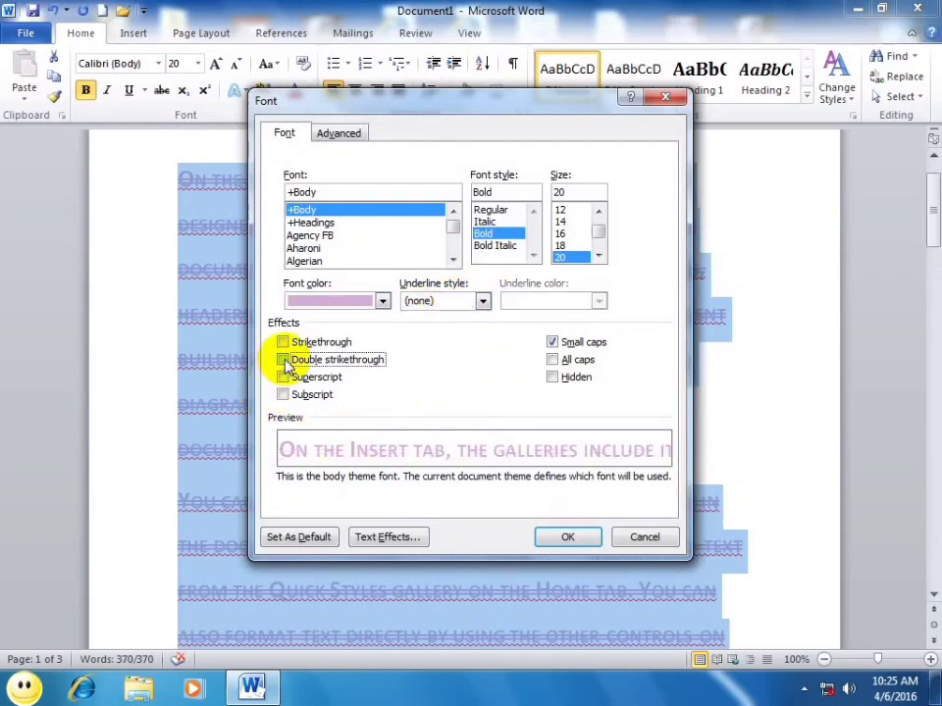
pyautogui.click(570, 540)
pyautogui.click(785, 412)
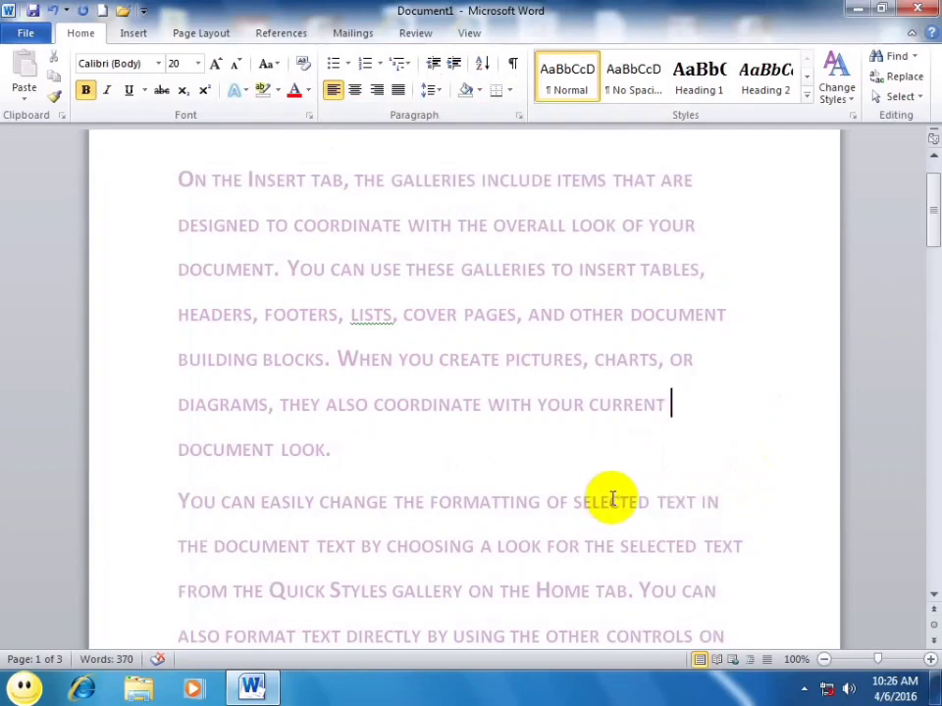
# Step: Turn off Small caps for the whole document text
pyautogui.hotkey('ctrl', 'a')
pyautogui.hotkey('ctrl', 'd')
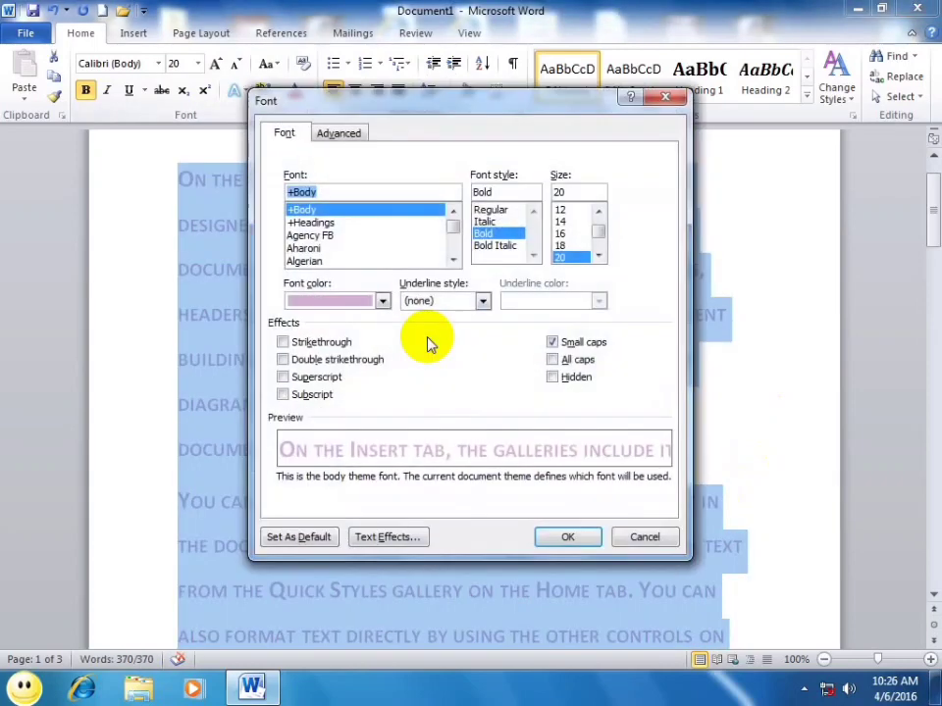
pyautogui.click(552, 342)
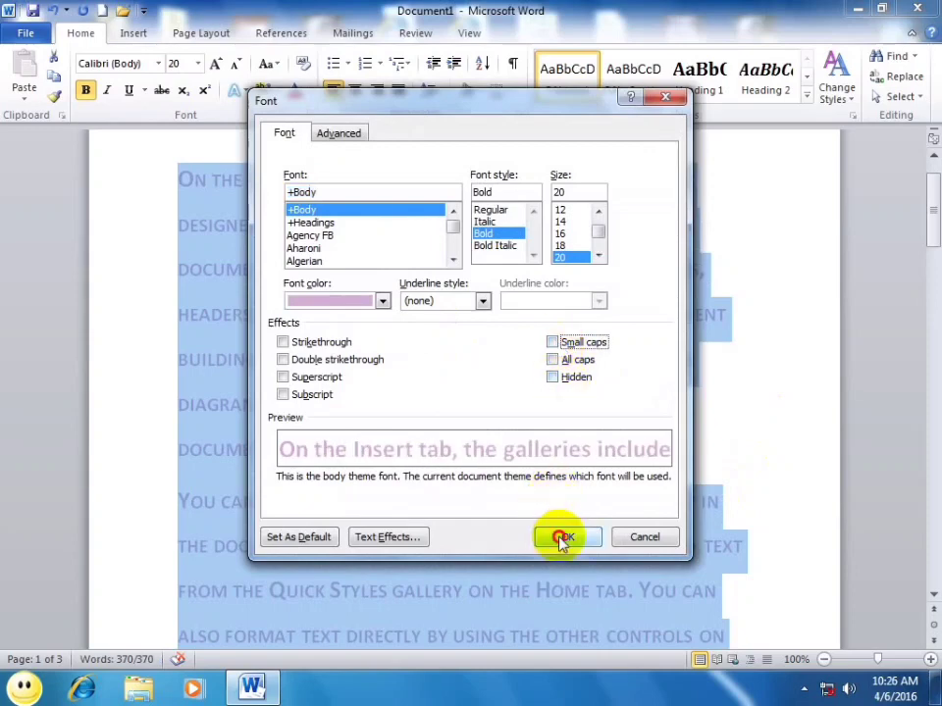
pyautogui.click(567, 537)
pyautogui.click(636, 479)
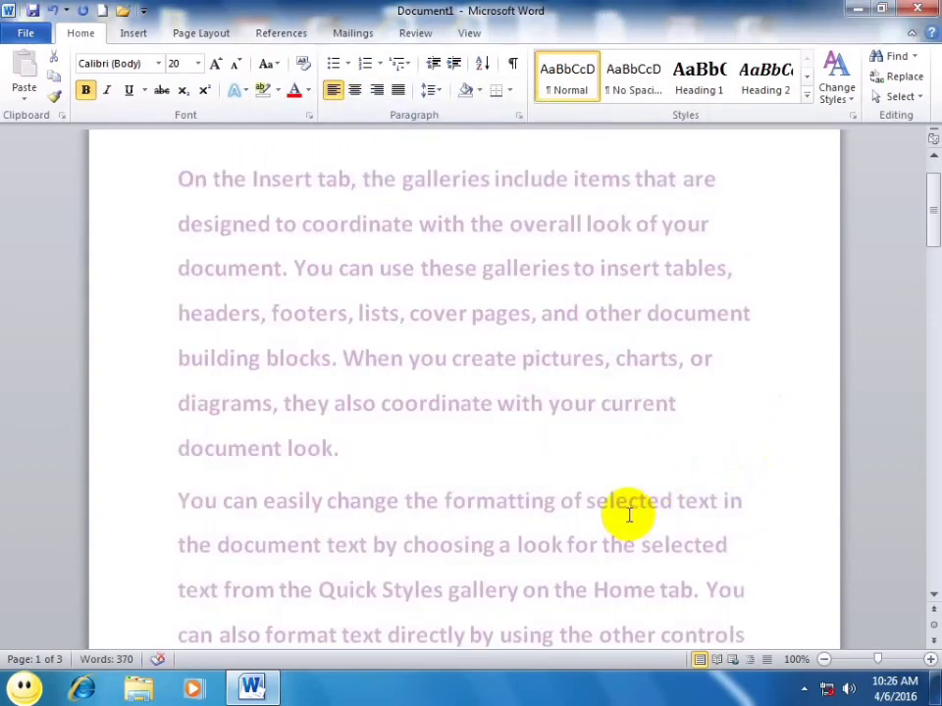
# Step: Apply the All caps effect to the whole document text
pyautogui.hotkey('ctrl', 'a')
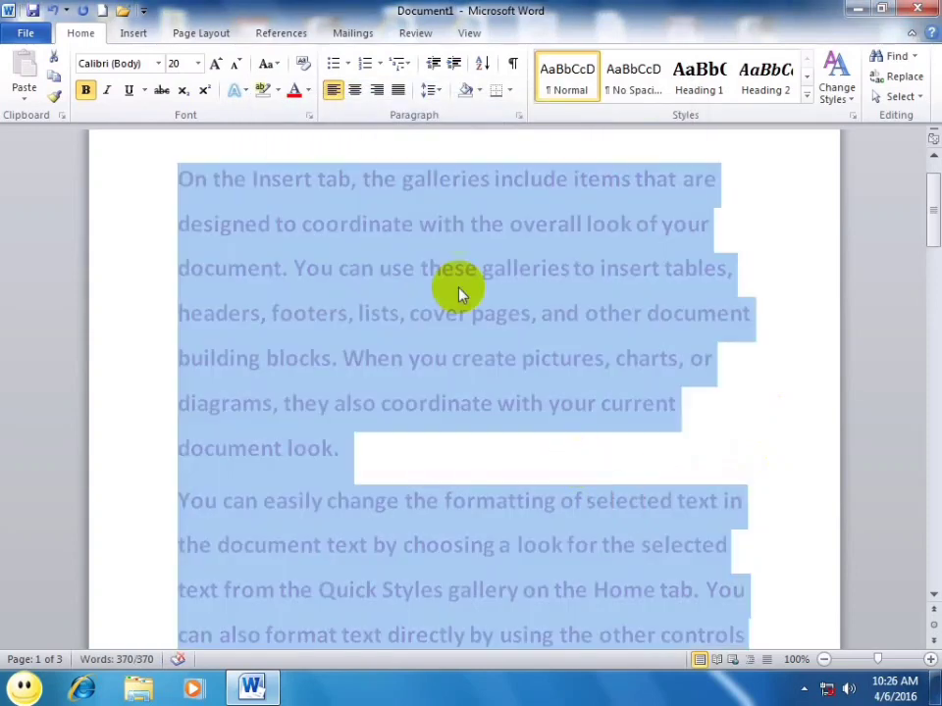
pyautogui.click(309, 117)
pyautogui.click(553, 359)
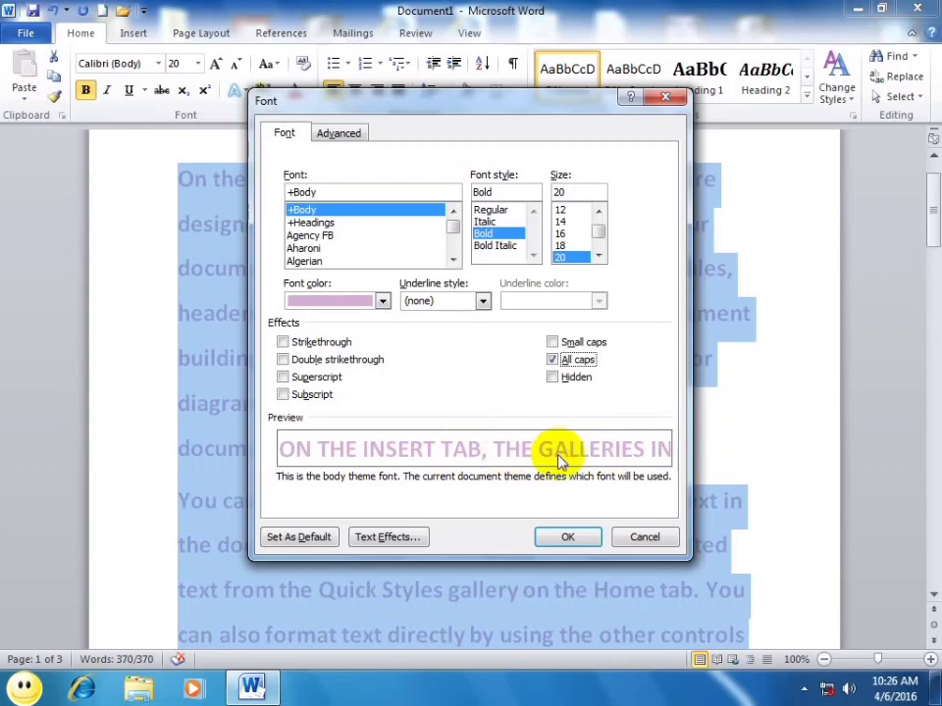
pyautogui.click(569, 537)
pyautogui.click(728, 479)
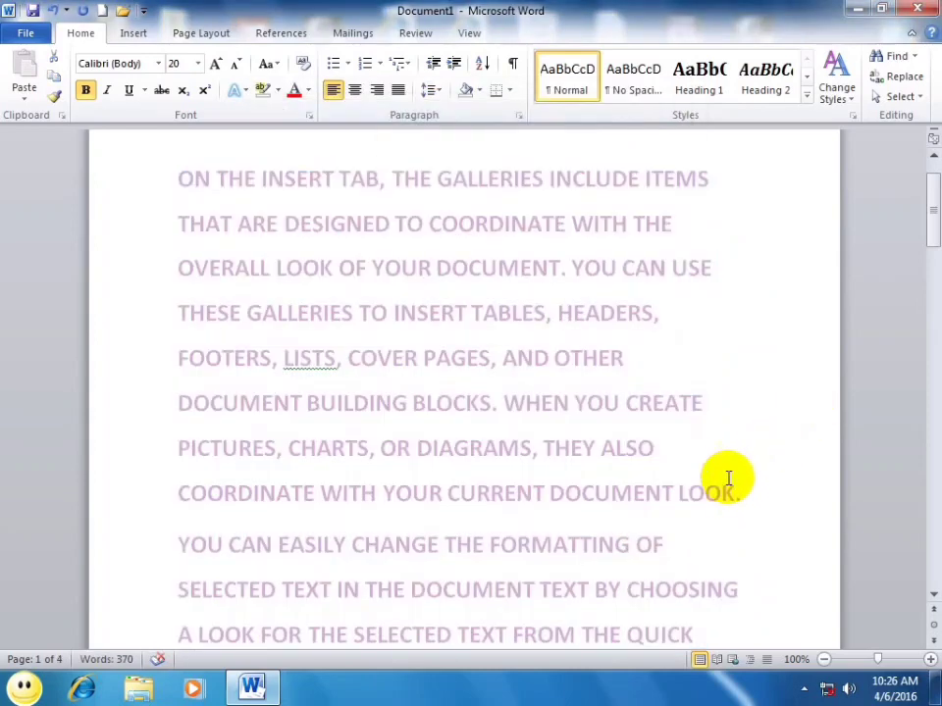
pyautogui.scroll(-4, 728, 470)
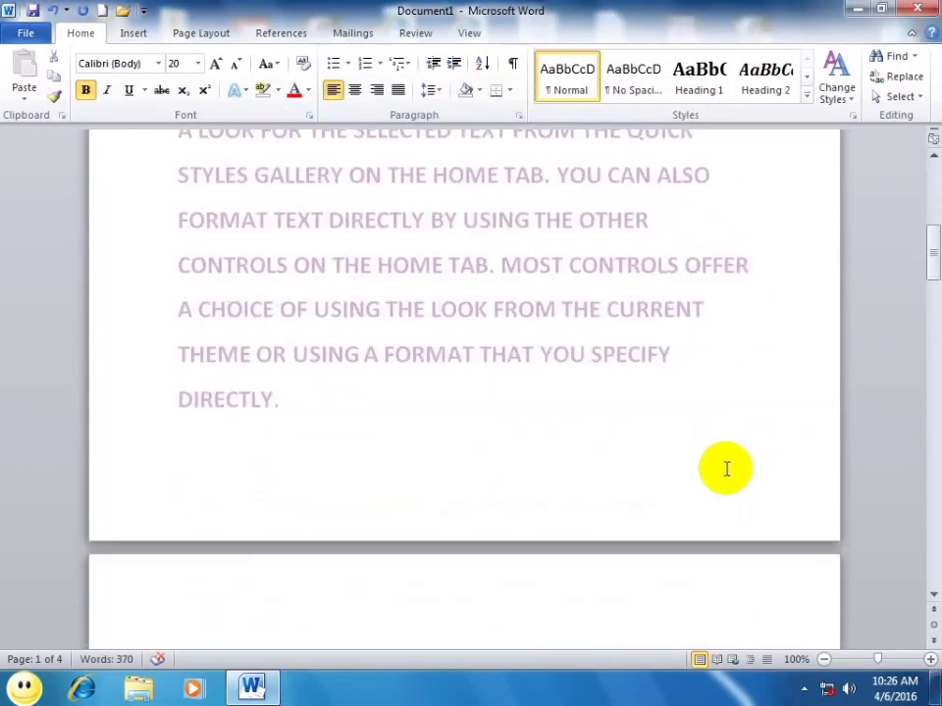
# Step: Replace All caps with the Small caps effect for the whole document text
pyautogui.hotkey('ctrl', 'a')
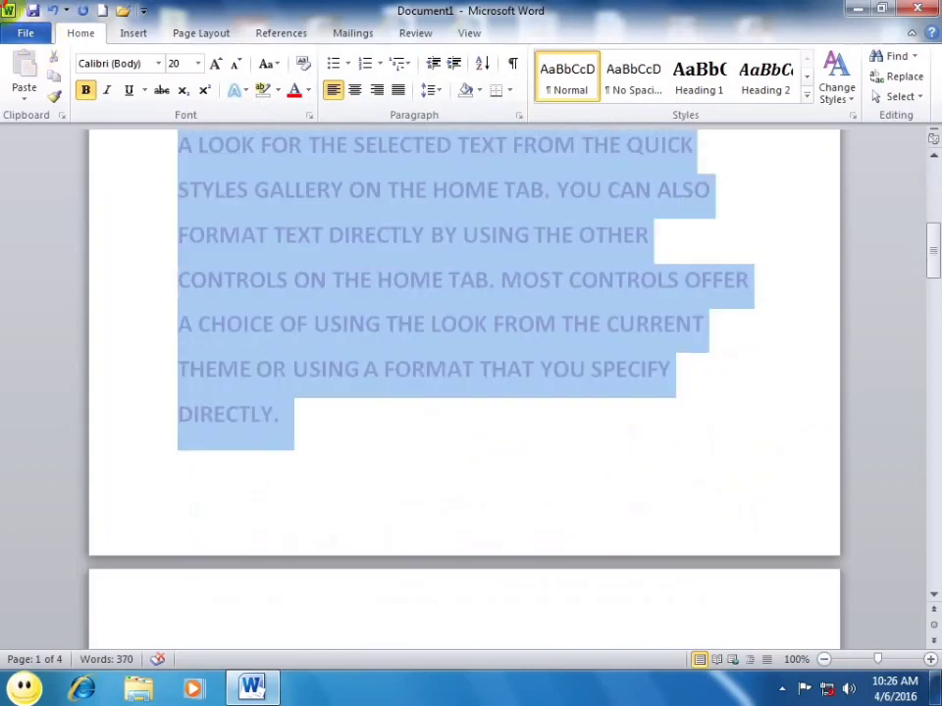
pyautogui.scroll(5, 462, 344)
pyautogui.click(308, 116)
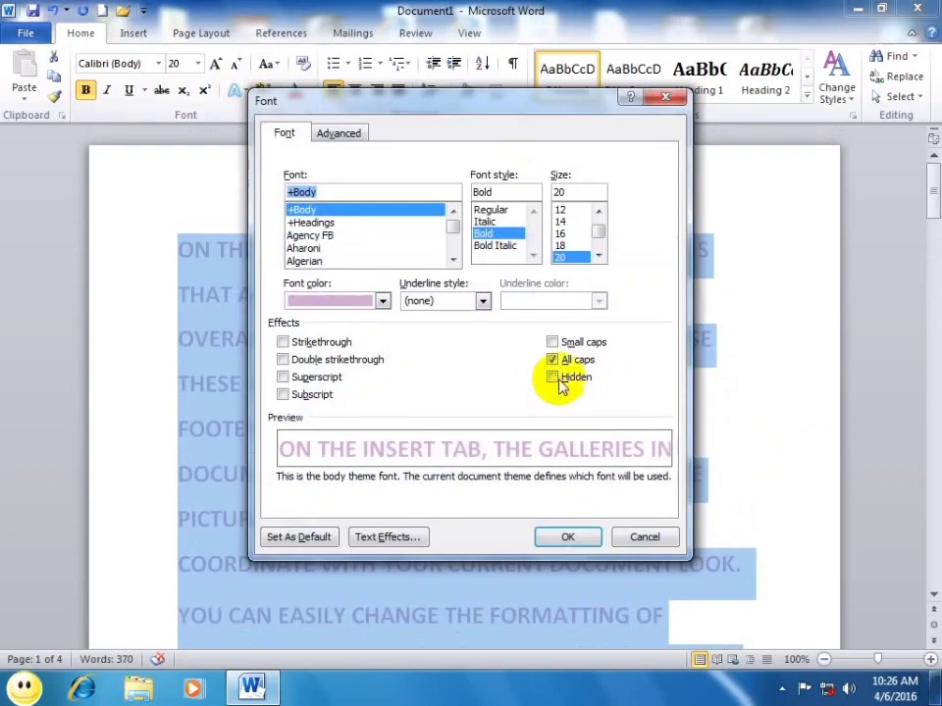
pyautogui.click(553, 359)
pyautogui.click(552, 341)
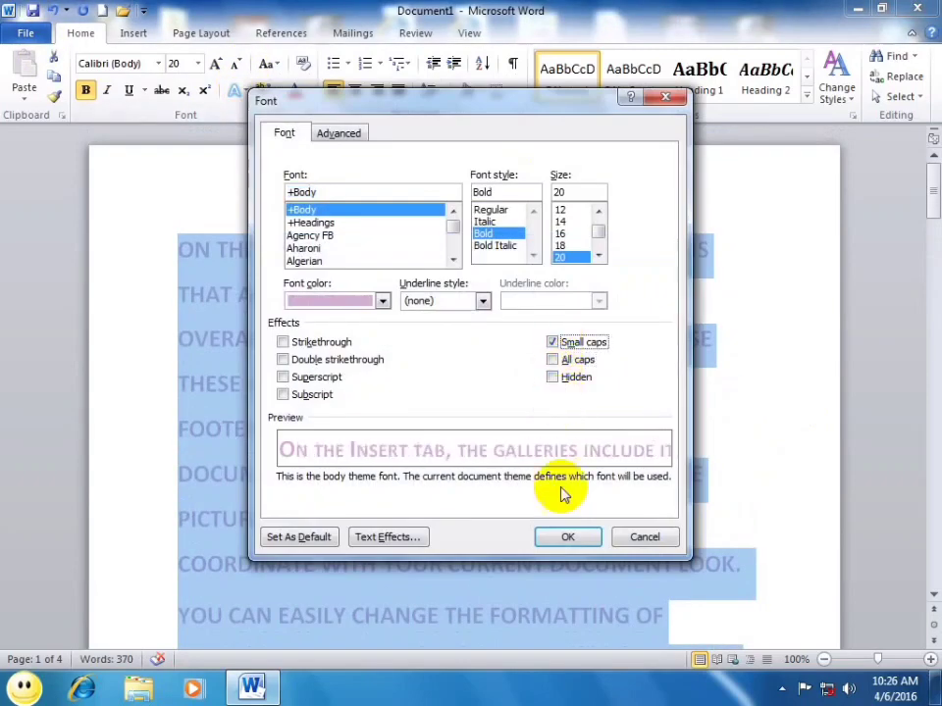
pyautogui.click(568, 539)
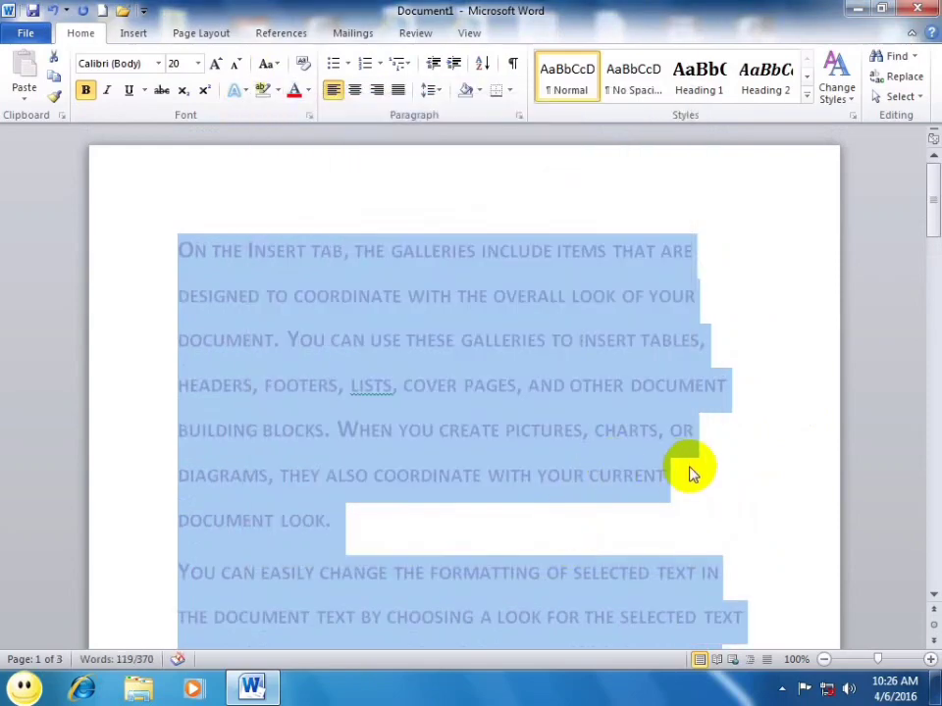
# Step: Switch the selected text from Small caps back to All caps
pyautogui.click(308, 115)
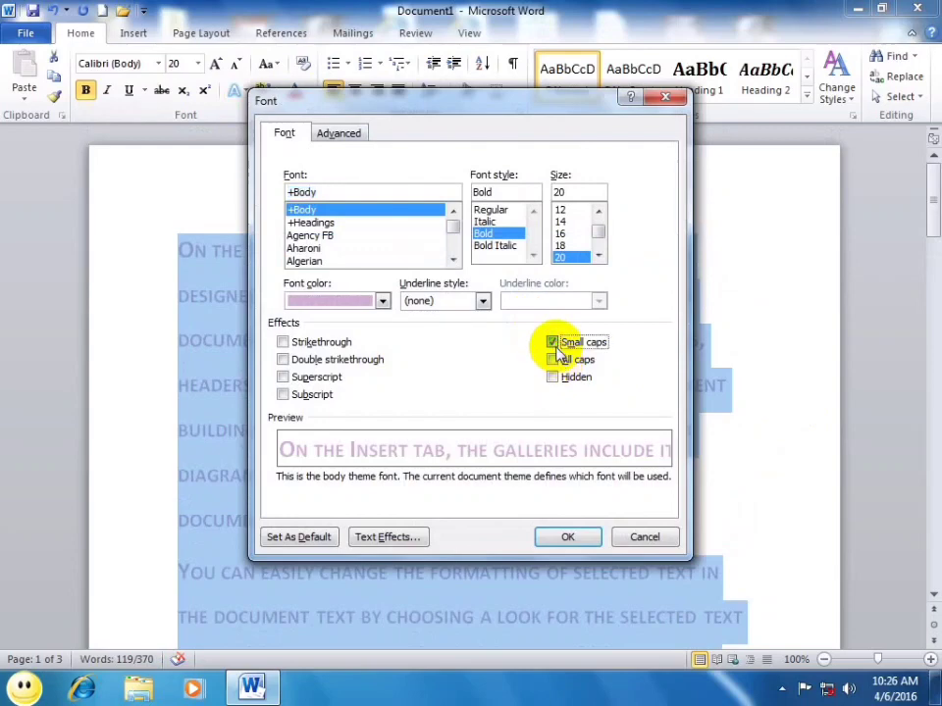
pyautogui.click(553, 341)
pyautogui.click(552, 359)
pyautogui.click(565, 540)
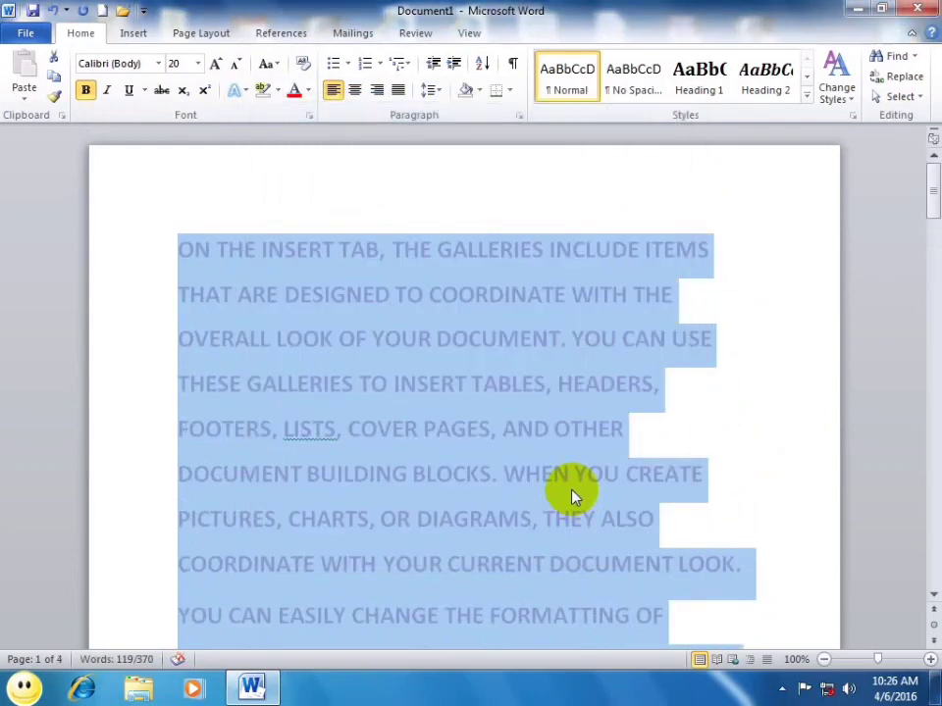
# Step: Generate sample paragraphs with =rand() in a new blank document
pyautogui.click(739, 413)
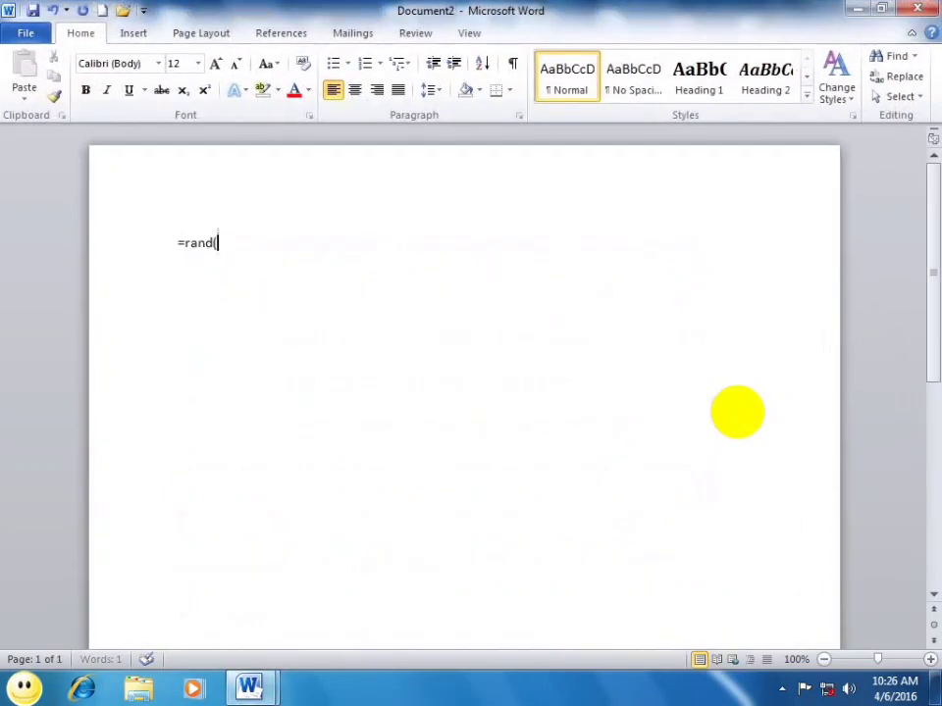
pyautogui.write(')')
pyautogui.press('Return')
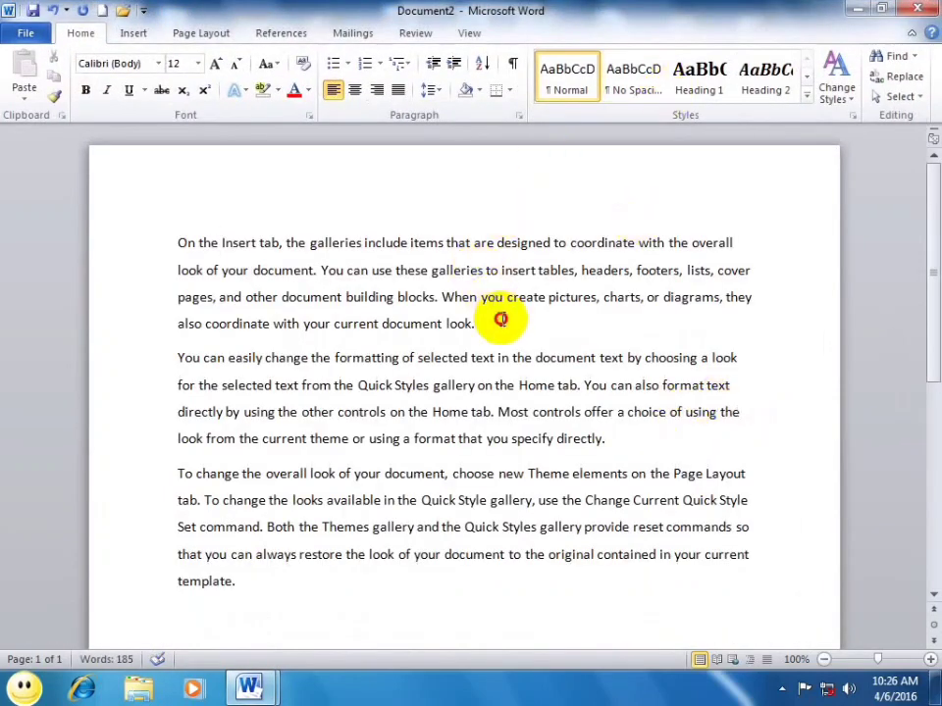
# Step: Apply the Hidden font effect to the first paragraph, starting "On the Insert tab"
pyautogui.moveTo(501, 319); pyautogui.dragTo(135, 200)
pyautogui.click(310, 115)
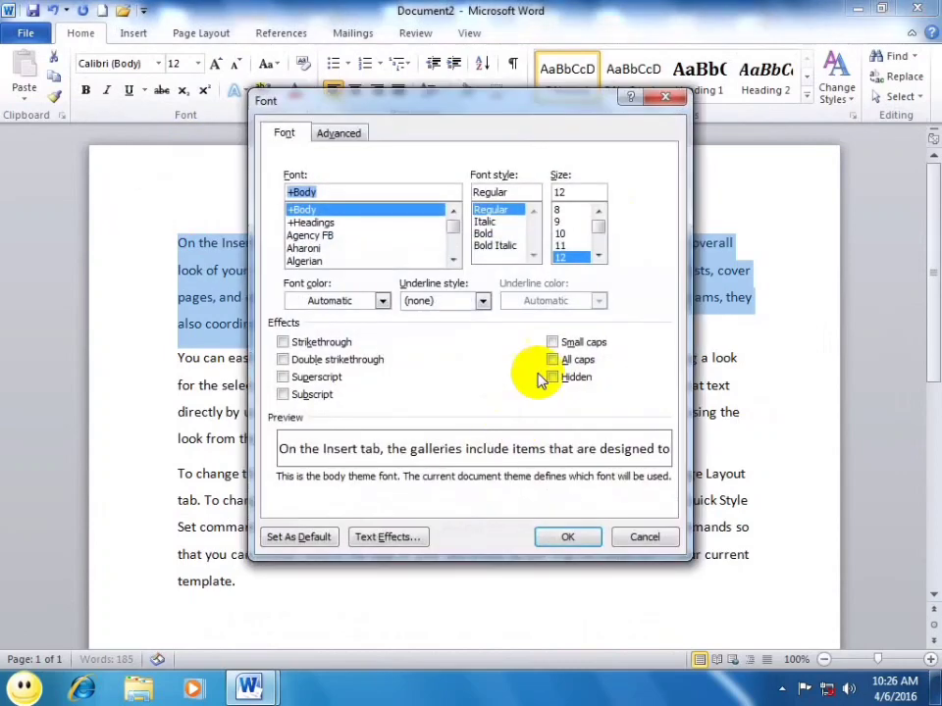
pyautogui.click(573, 384)
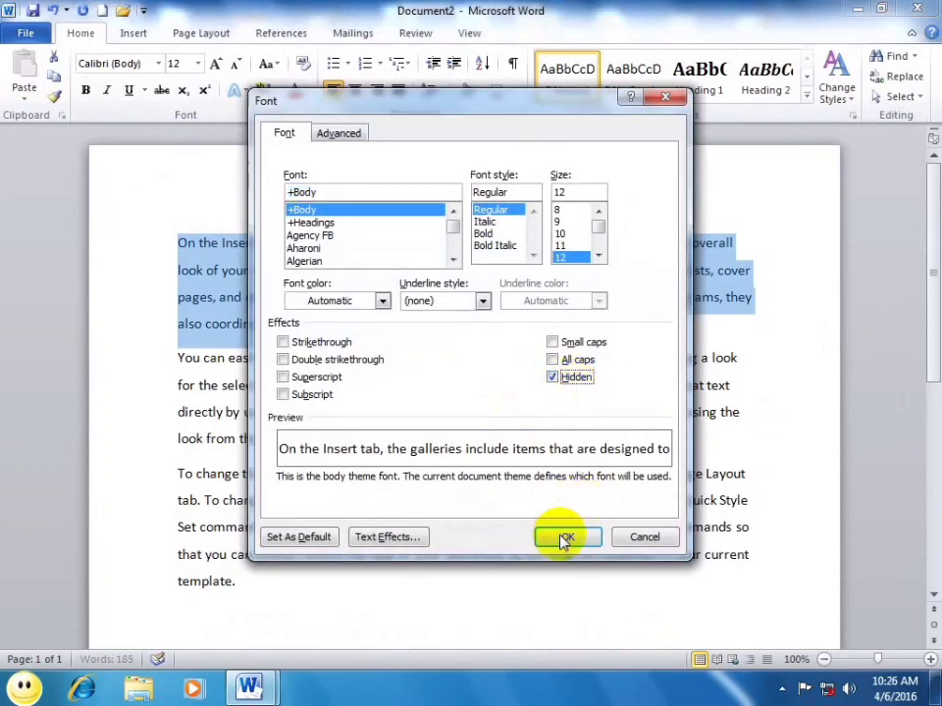
pyautogui.click(565, 539)
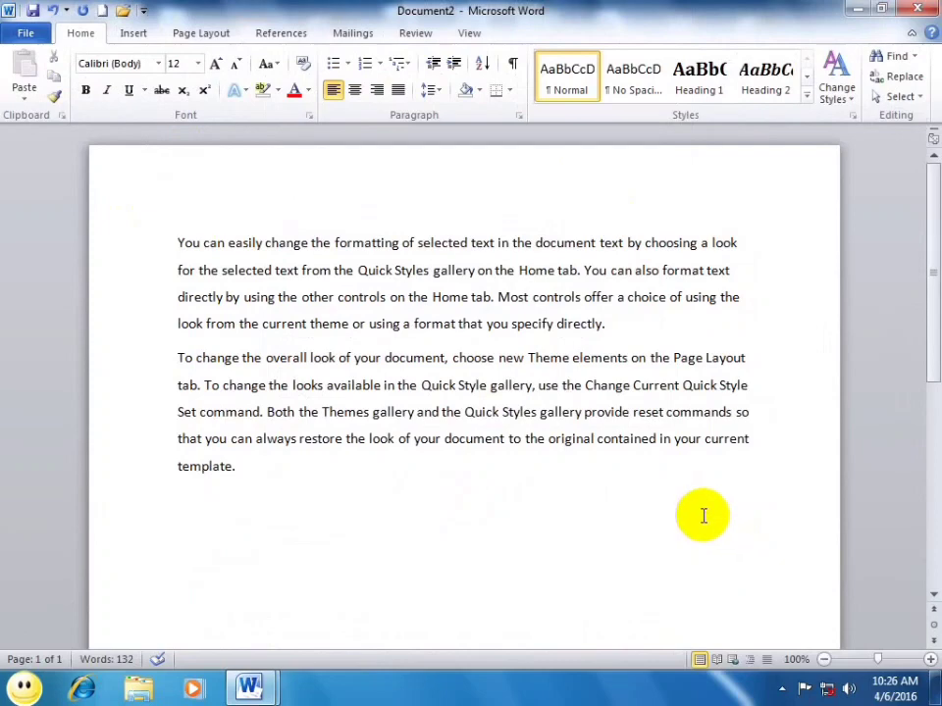
# Step: Remove the Hidden effect from the whole document text
pyautogui.hotkey('ctrl', 'a')
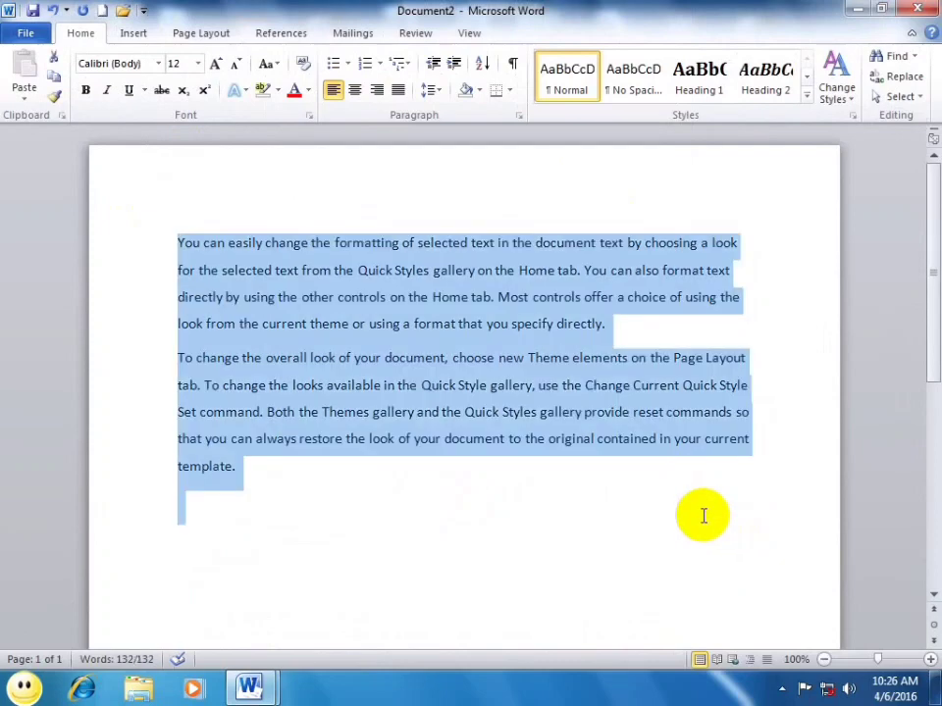
pyautogui.click(314, 117)
pyautogui.click(554, 378)
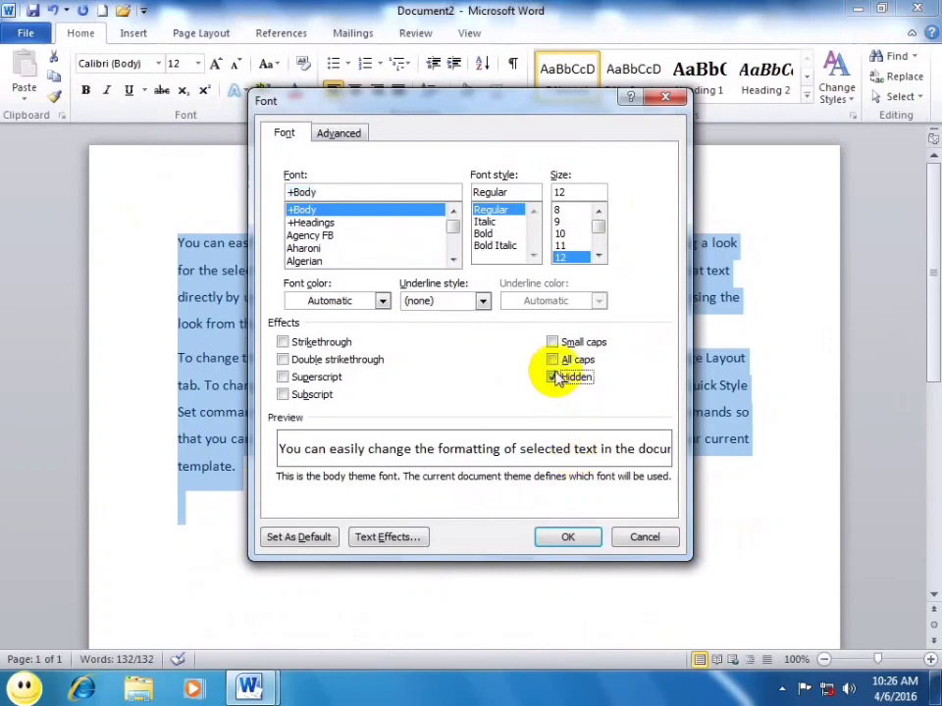
pyautogui.click(556, 379)
pyautogui.click(577, 538)
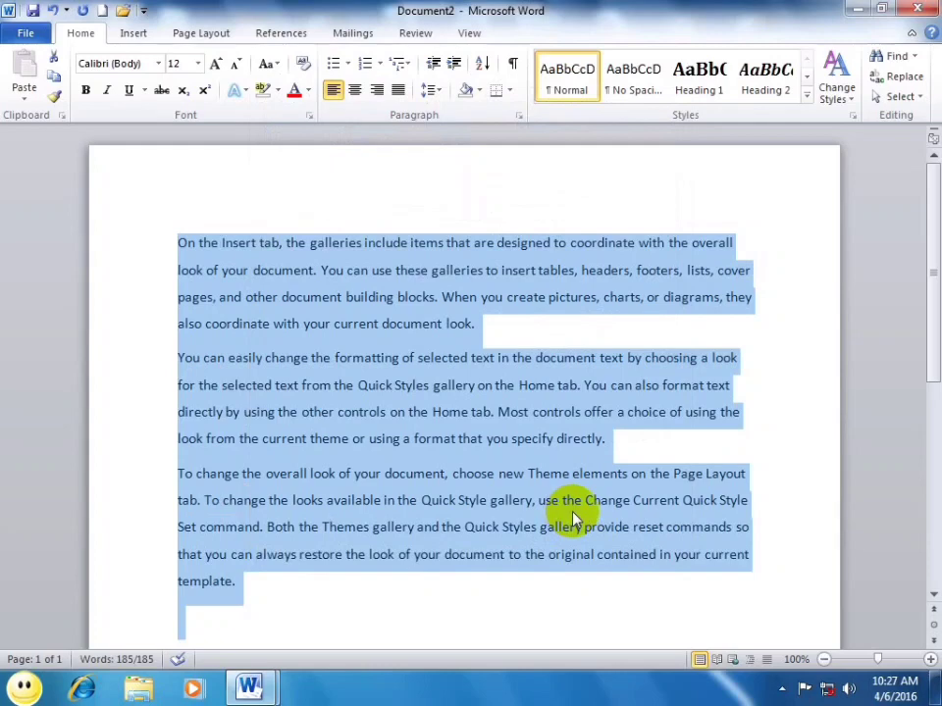
# Step: Choose Agency FB, Bold, size 20 in the font settings for the selected text
pyautogui.click(309, 115)
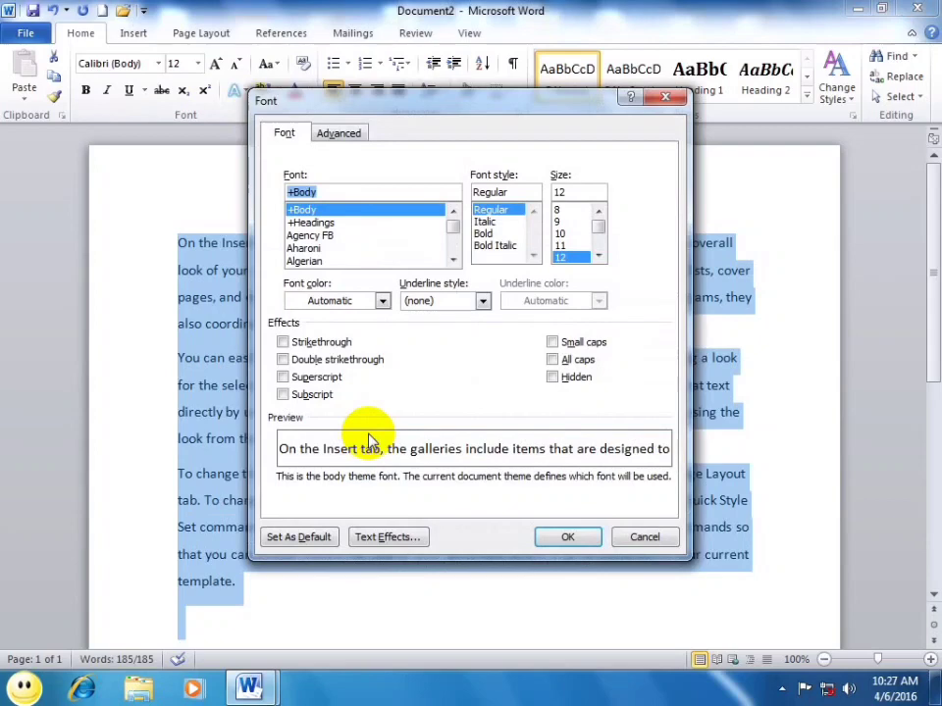
pyautogui.click(597, 256)
pyautogui.click(597, 256)
pyautogui.click(597, 255)
pyautogui.click(598, 256)
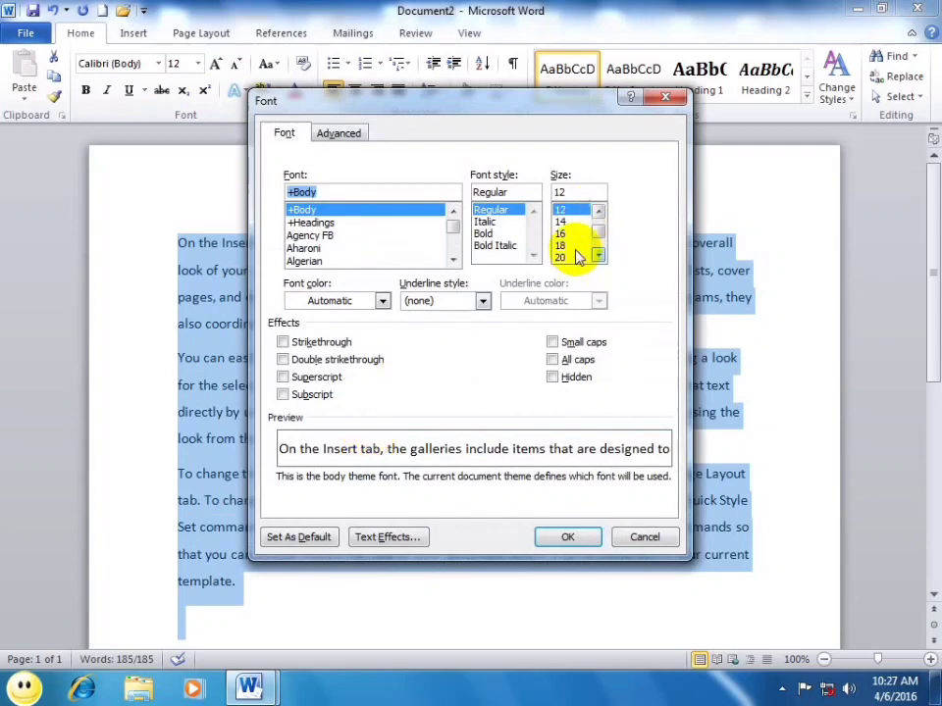
pyautogui.click(567, 245)
pyautogui.click(577, 257)
pyautogui.click(598, 255)
pyautogui.click(598, 256)
pyautogui.click(483, 234)
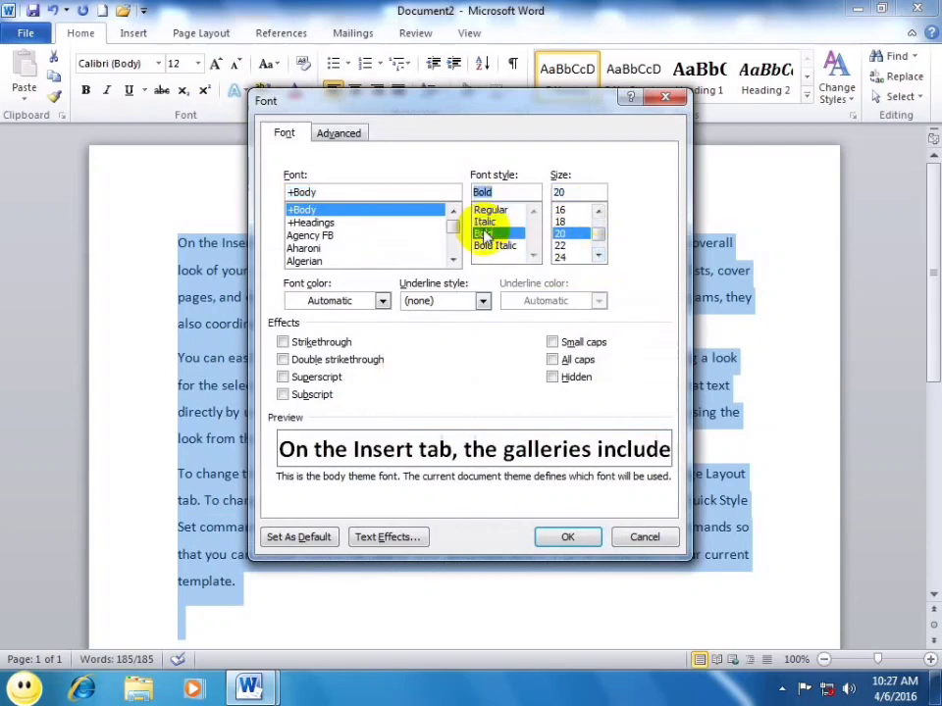
pyautogui.click(304, 235)
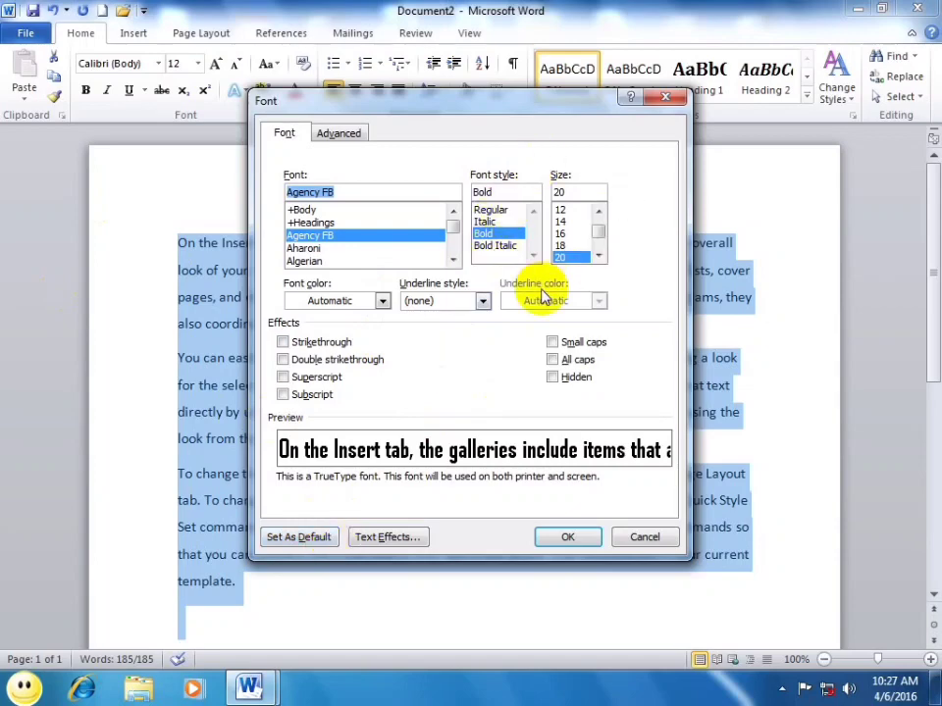
# Step: Set Agency FB, 20 pt, Bold as the default font for all documents based on the Normal template
pyautogui.click(299, 538)
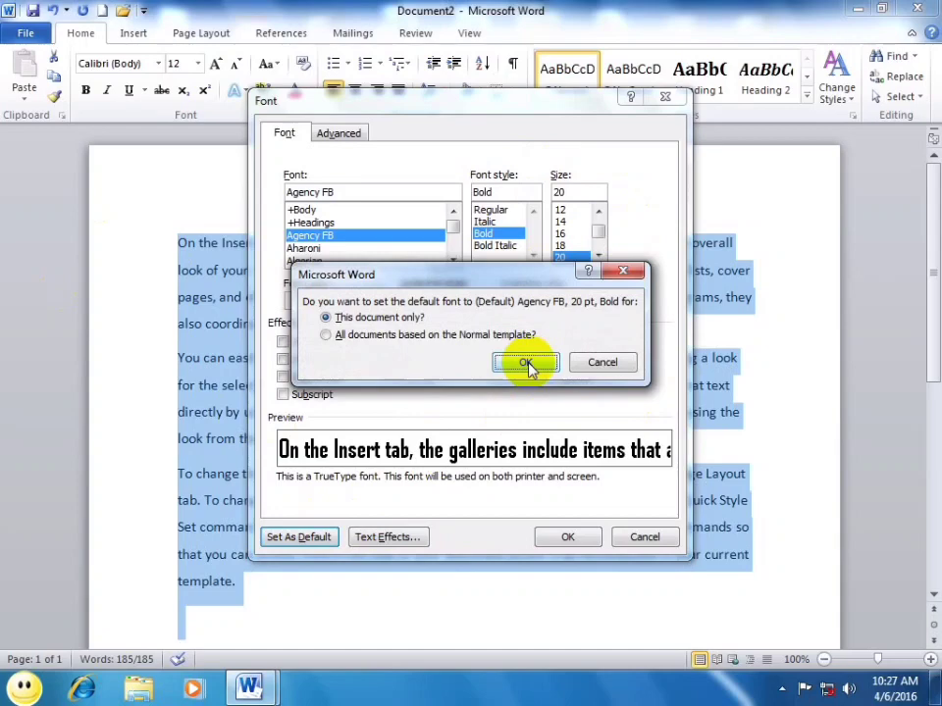
pyautogui.click(366, 338)
pyautogui.click(513, 363)
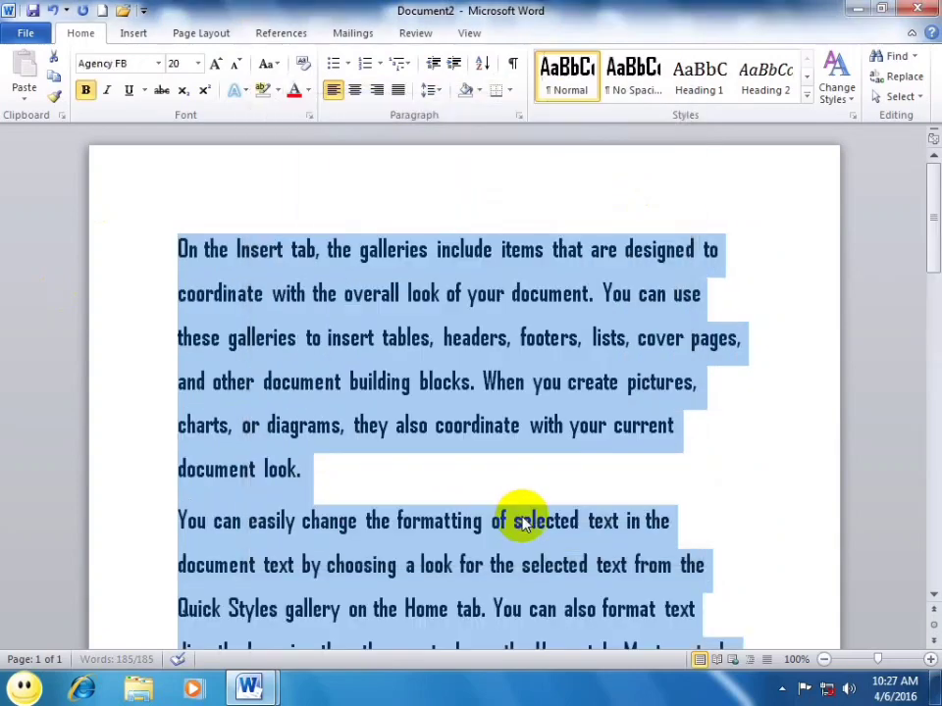
pyautogui.click(667, 483)
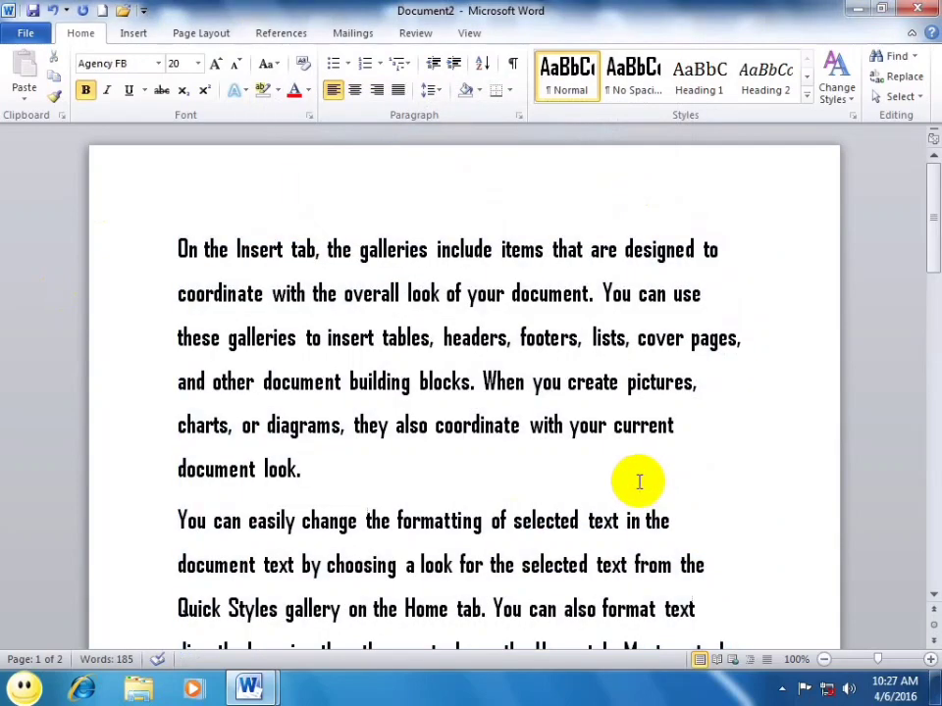
# Step: Create a new blank document and choose Arial at size 11, keeping Bold, in its font settings
pyautogui.hotkey('ctrl', 'n')
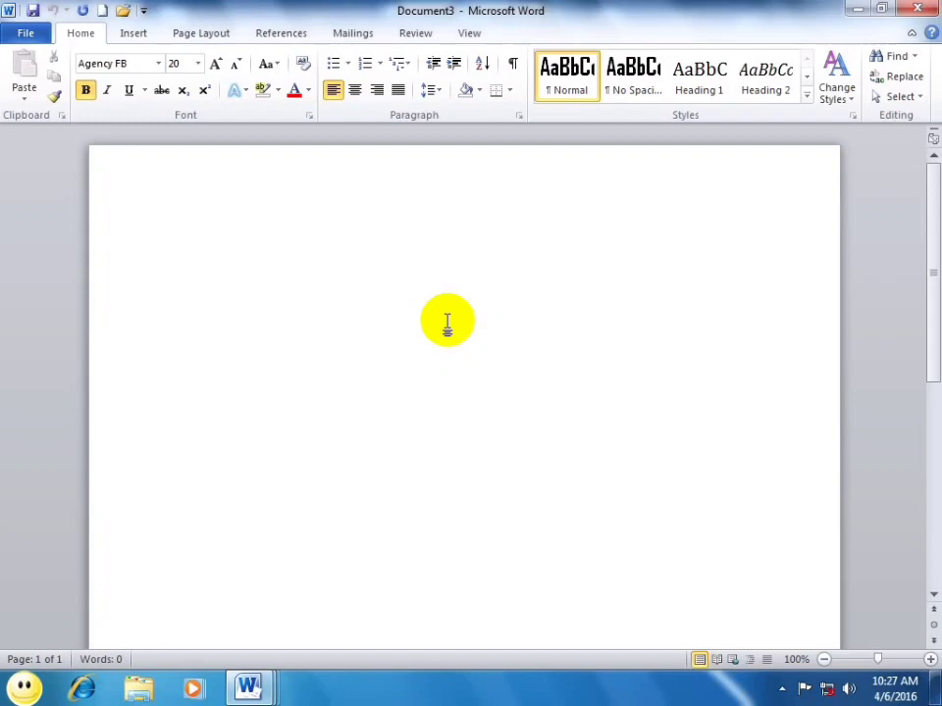
pyautogui.click(309, 115)
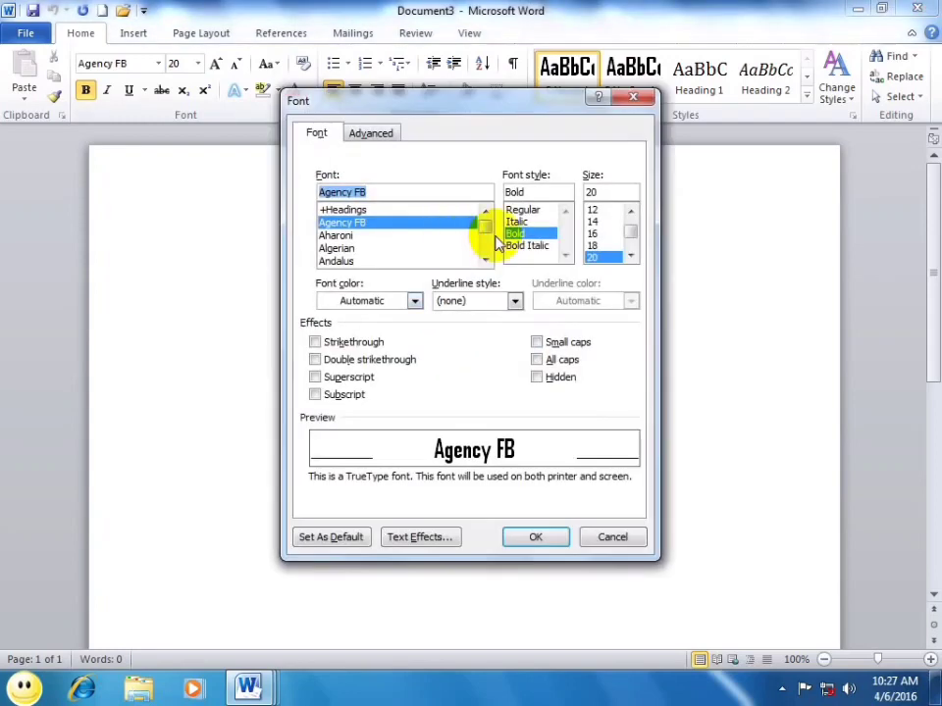
pyautogui.click(630, 211)
pyautogui.click(594, 210)
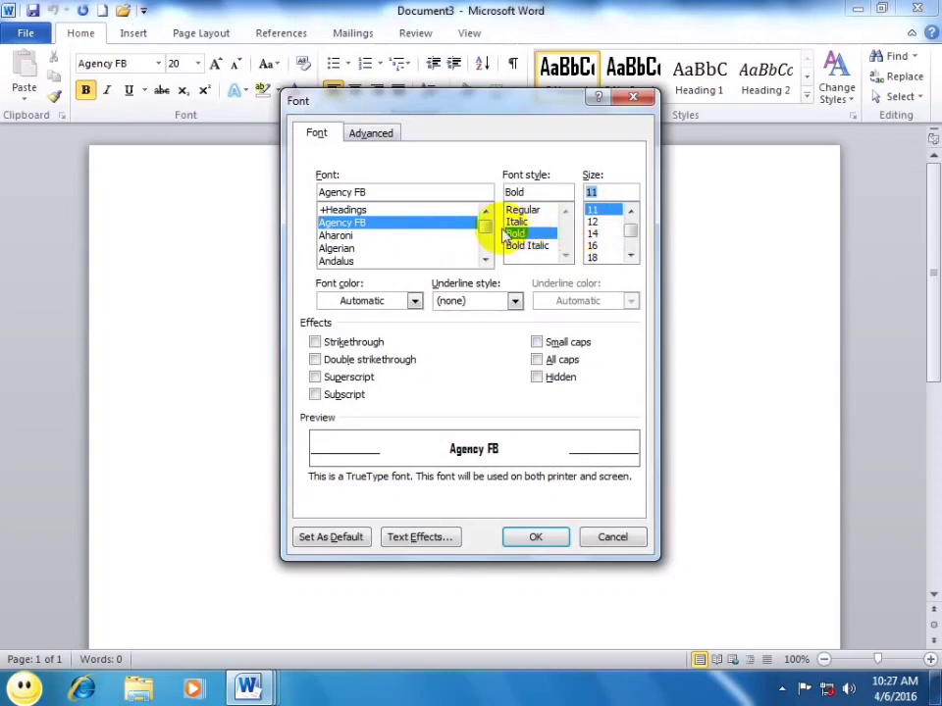
pyautogui.doubleClick(380, 193)
pyautogui.write('ar')
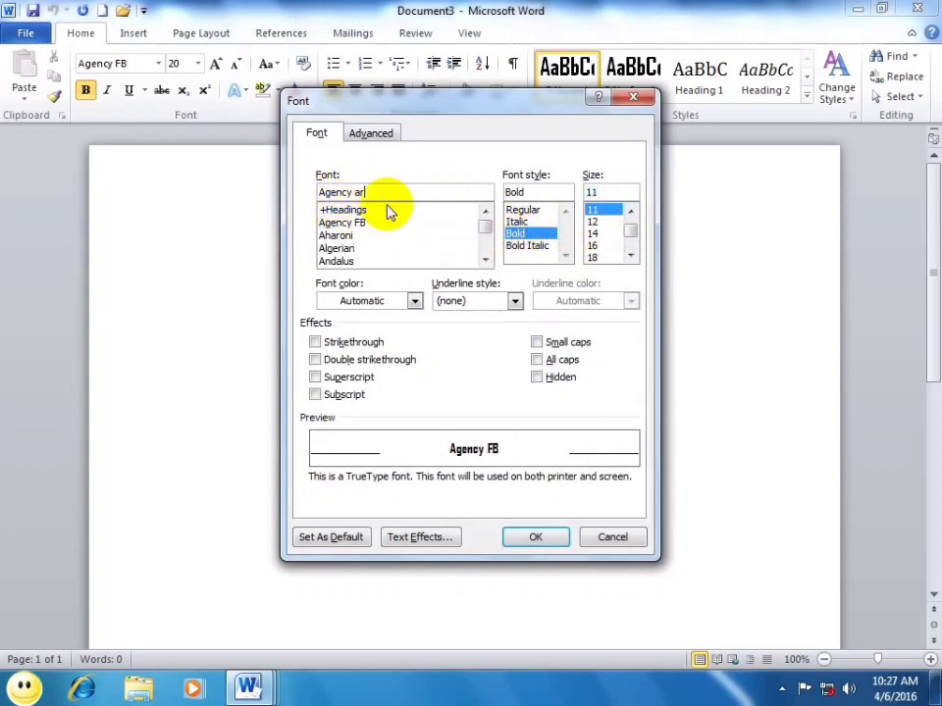
pyautogui.tripleClick(347, 190)
pyautogui.write('ar')
pyautogui.click(334, 223)
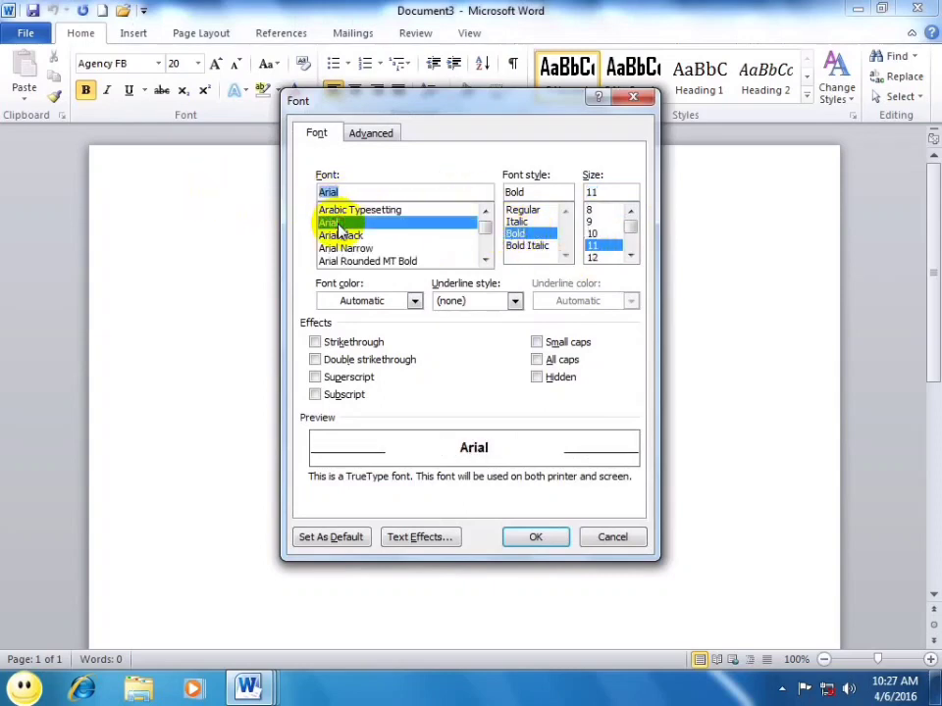
# Step: Set Arial, 11 pt, Bold as the default font for all documents based on the Normal template
pyautogui.click(326, 538)
pyautogui.click(341, 335)
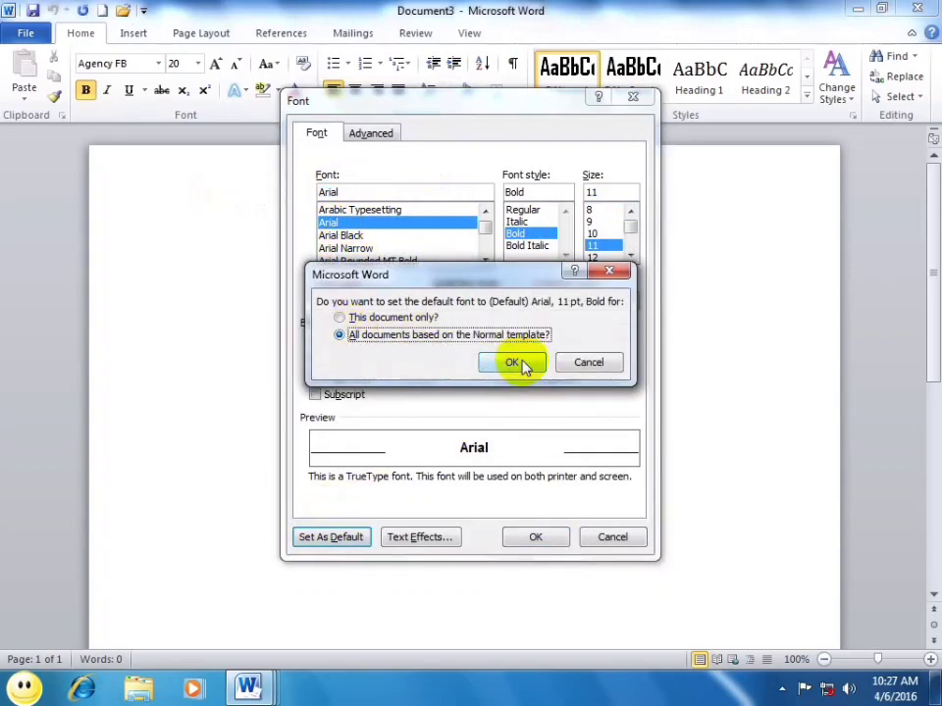
pyautogui.click(512, 363)
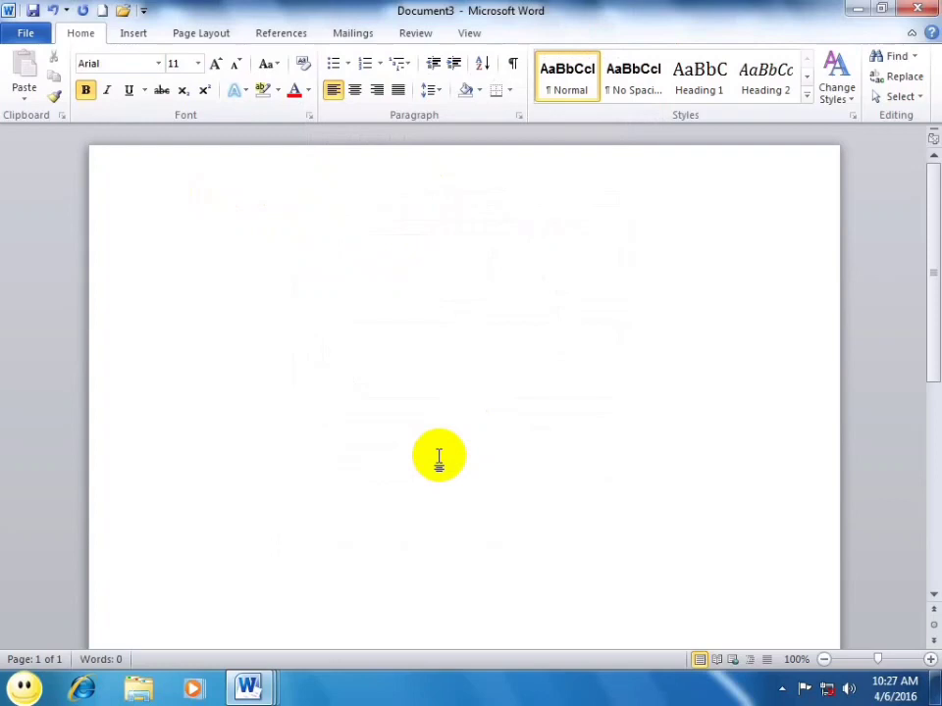
# Step: Generate sample paragraphs with =rand() in another new blank document and select all the text
pyautogui.hotkey('ctrl', 'n')
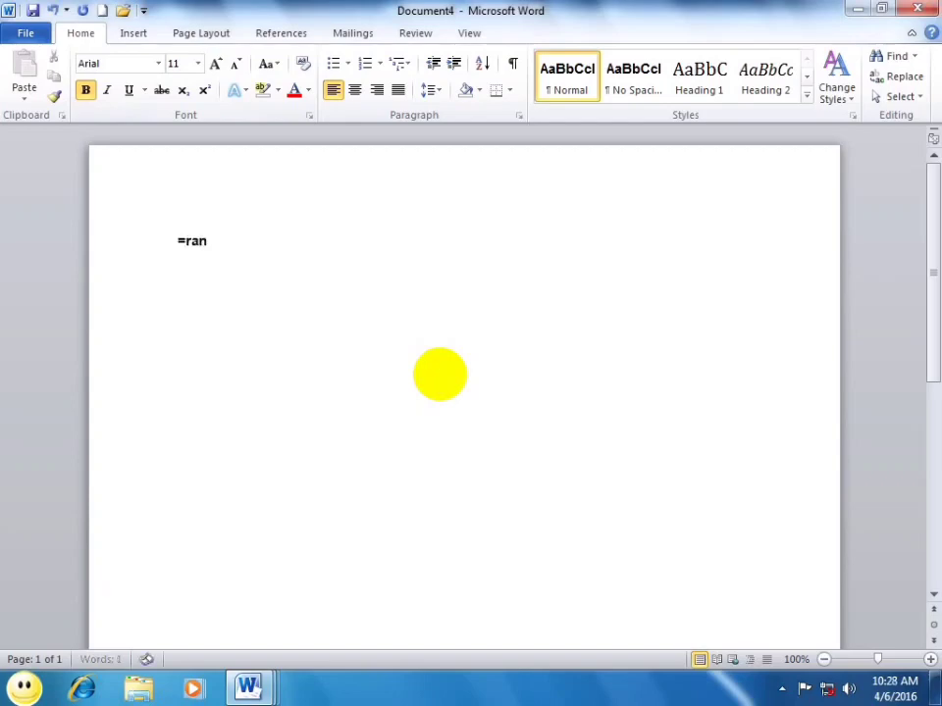
pyautogui.write('=rand()')
pyautogui.press('Return')
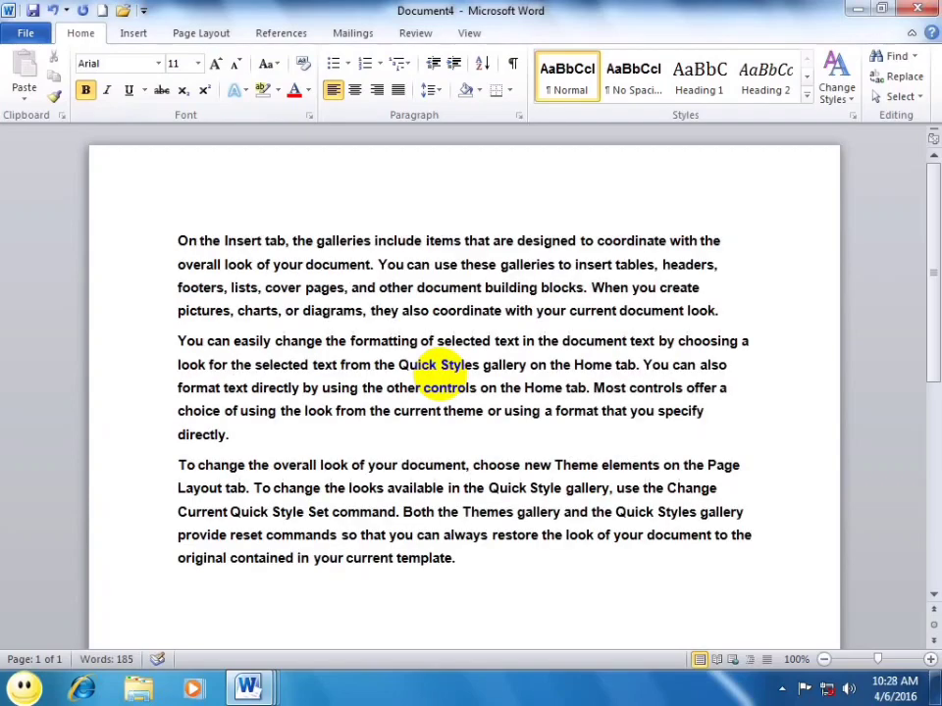
pyautogui.tripleClick(86, 198)
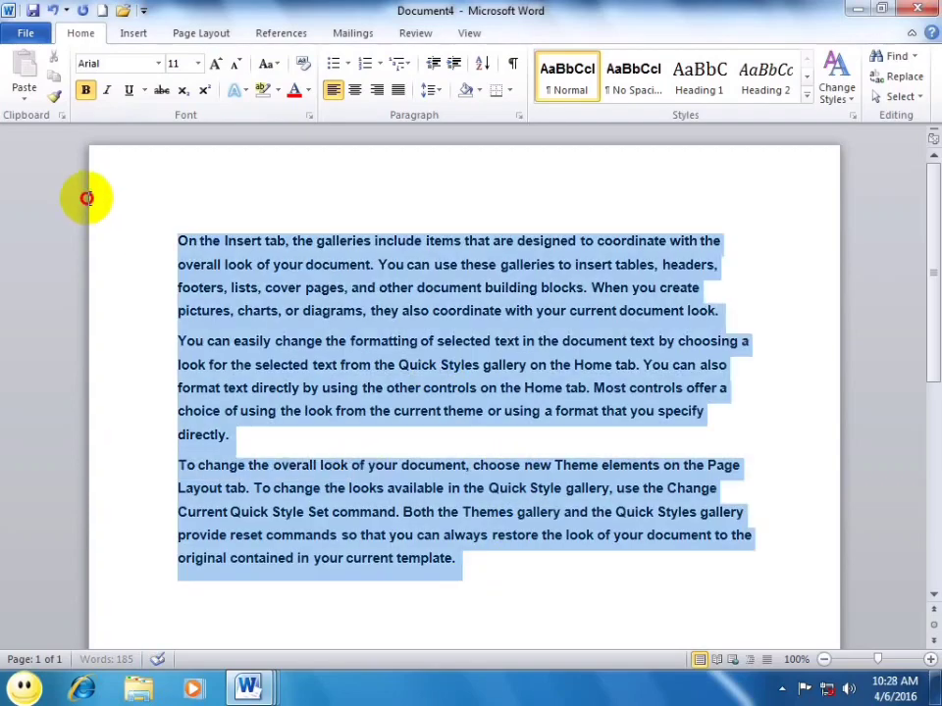
# Step: Apply a solid gold text fill with 36% transparency to the selected paragraphs and deselect the text
pyautogui.click(310, 116)
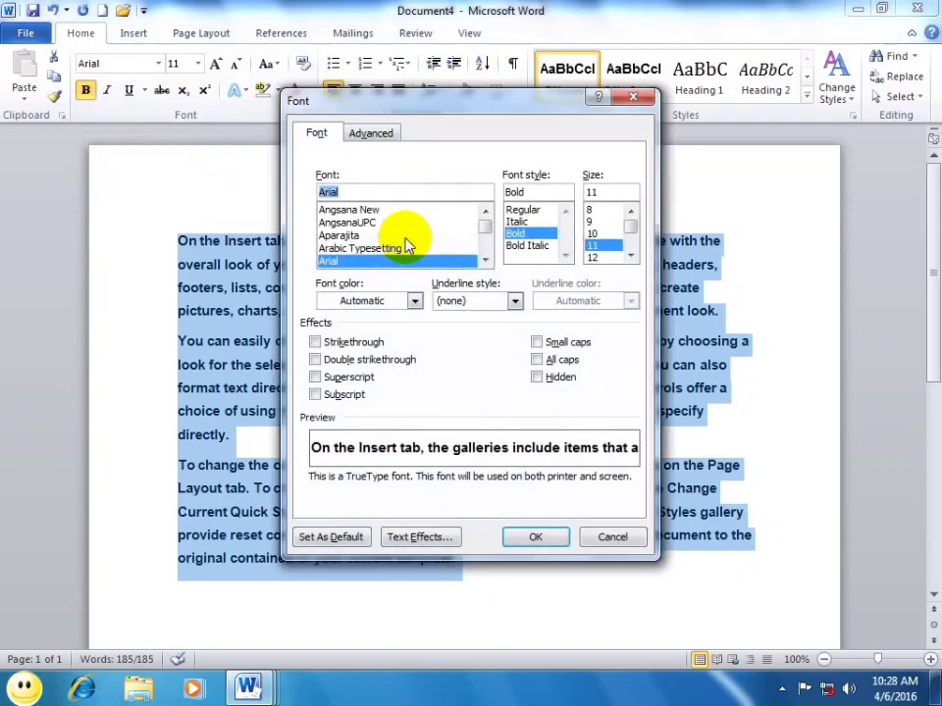
pyautogui.click(430, 541)
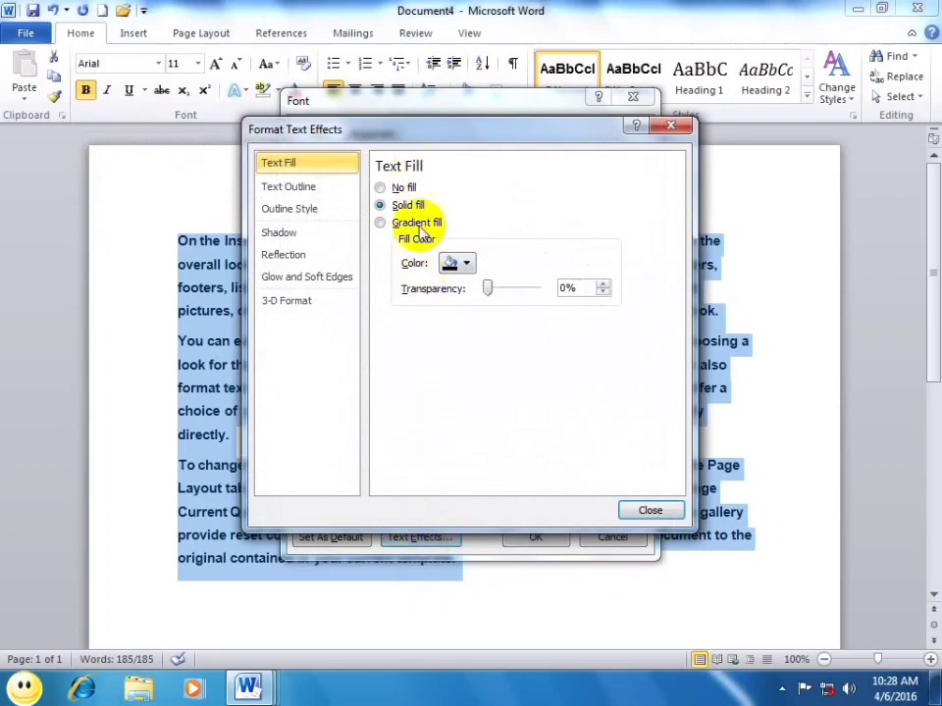
pyautogui.click(467, 264)
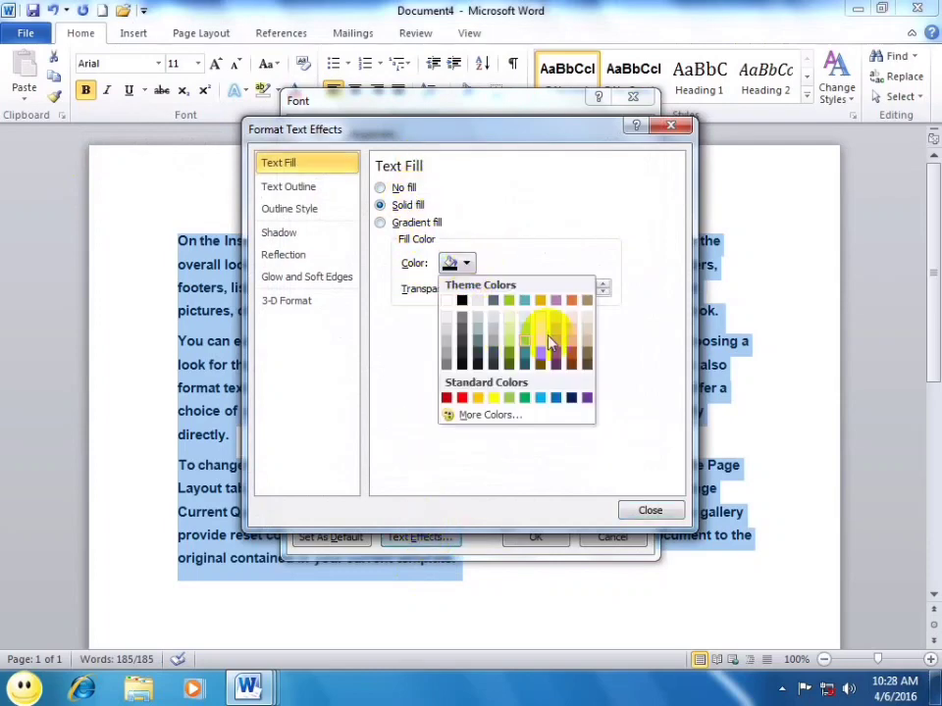
pyautogui.click(546, 395)
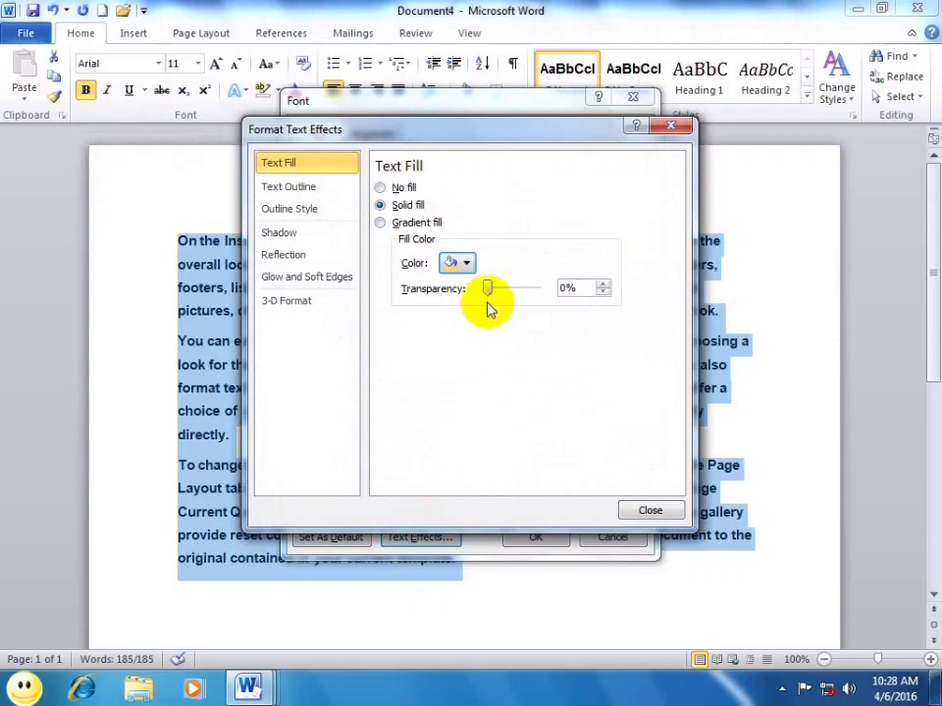
pyautogui.moveTo(489, 289)
pyautogui.mouseDown()
pyautogui.moveTo(547, 296)
pyautogui.moveTo(495, 291)
pyautogui.moveTo(505, 296)
pyautogui.mouseUp()
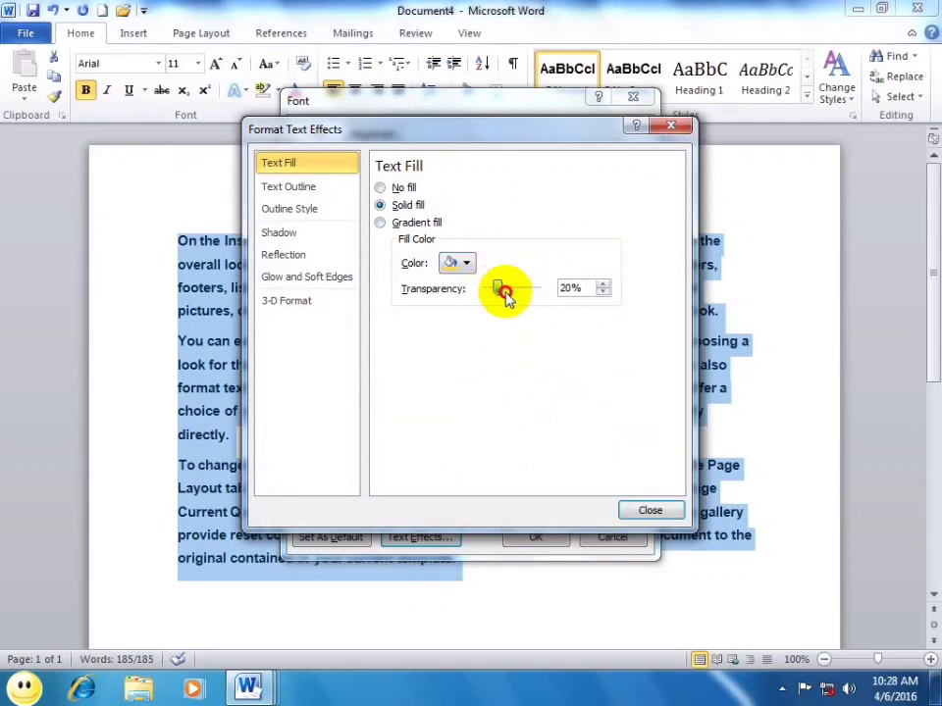
pyautogui.click(647, 511)
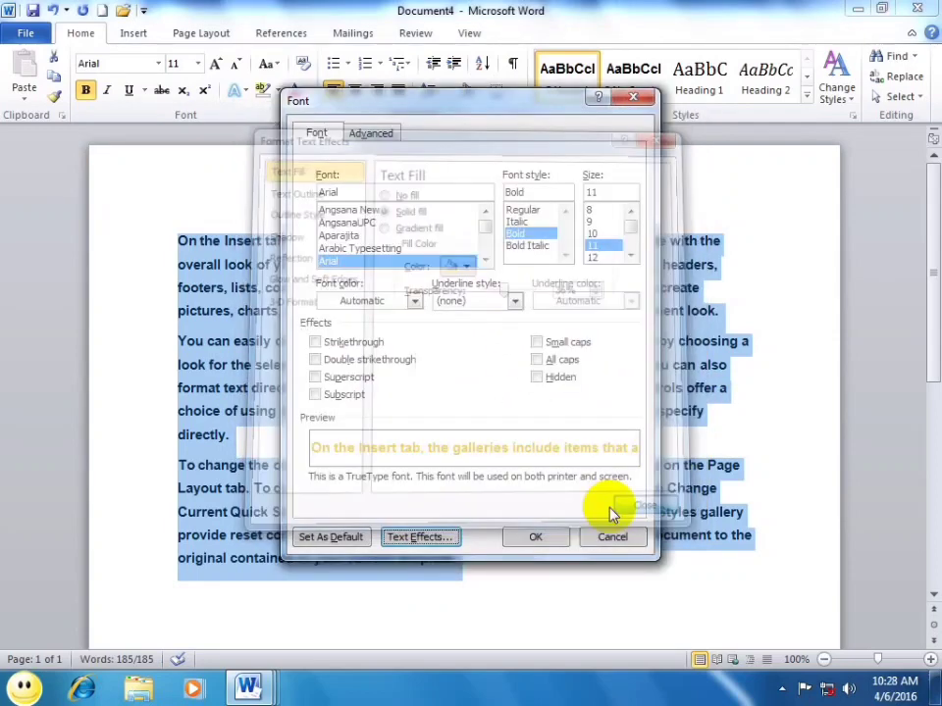
pyautogui.click(538, 538)
pyautogui.click(520, 562)
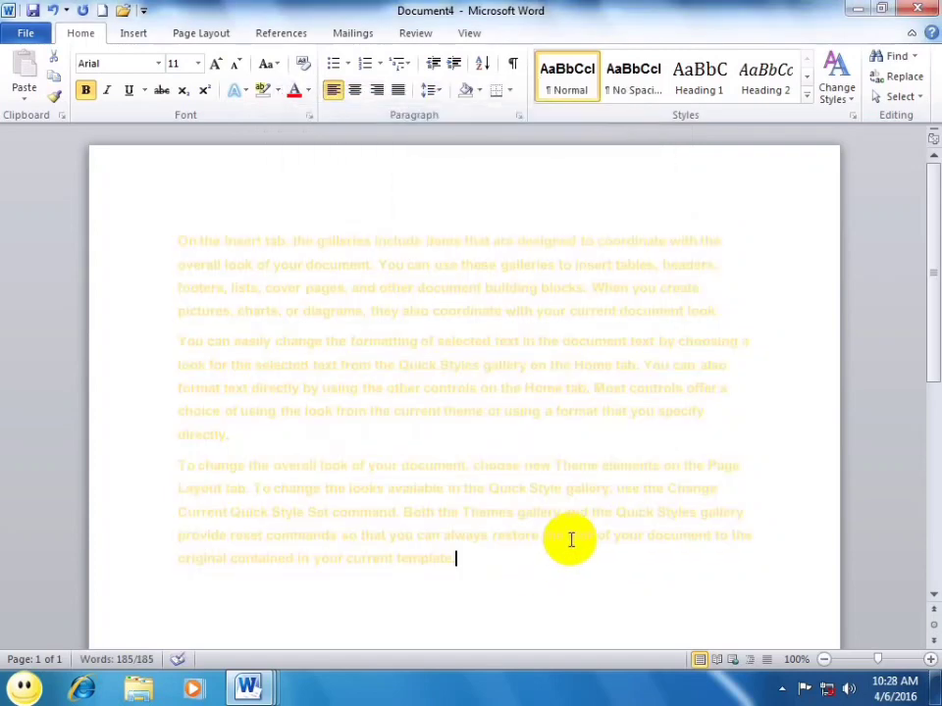
# Step: Select all the text and switch its text fill to a gradient using the yellow-orange-red preset colors
pyautogui.hotkey('ctrl', 'a')
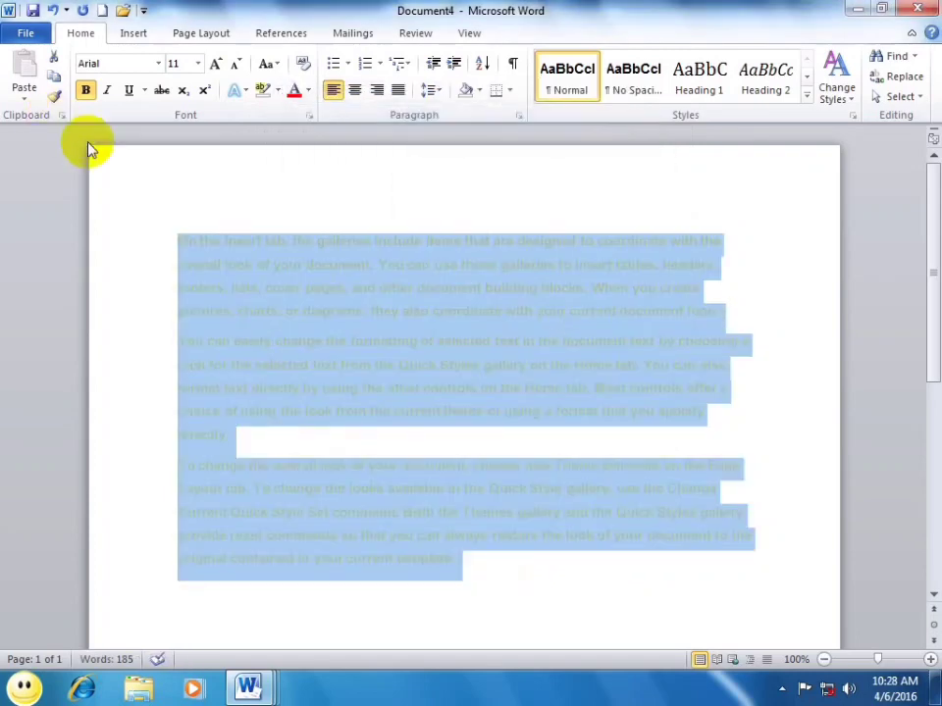
pyautogui.click(309, 115)
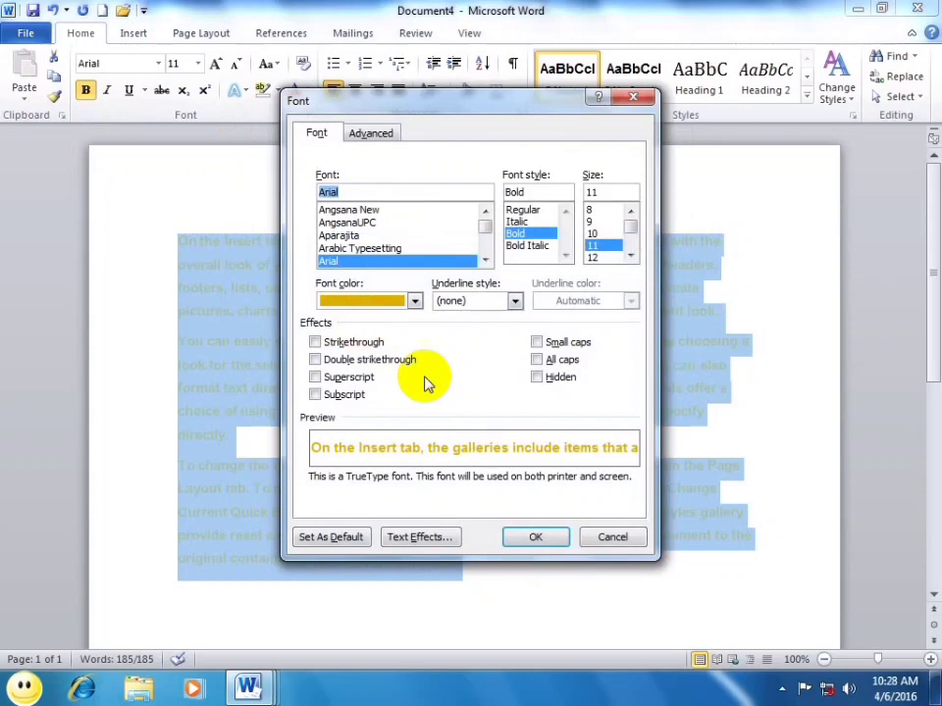
pyautogui.click(422, 538)
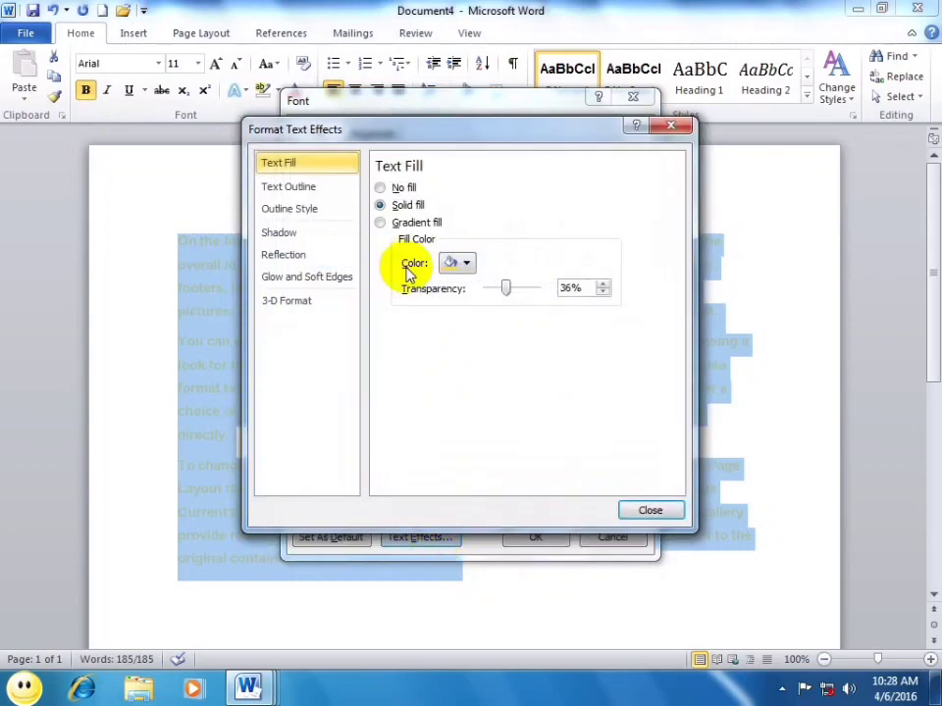
pyautogui.click(397, 226)
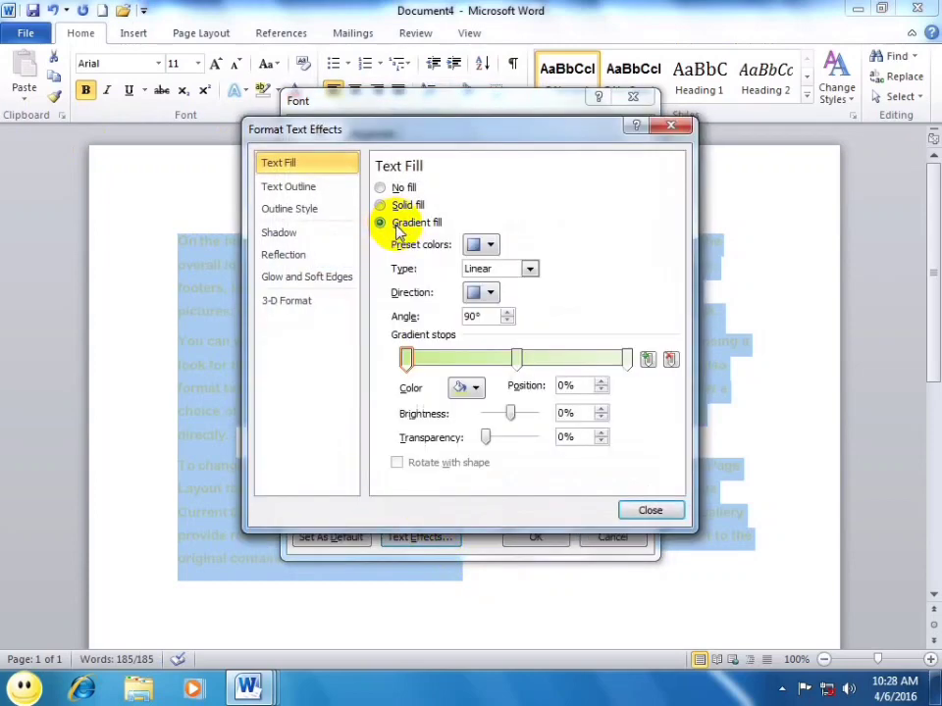
pyautogui.click(485, 246)
pyautogui.click(500, 330)
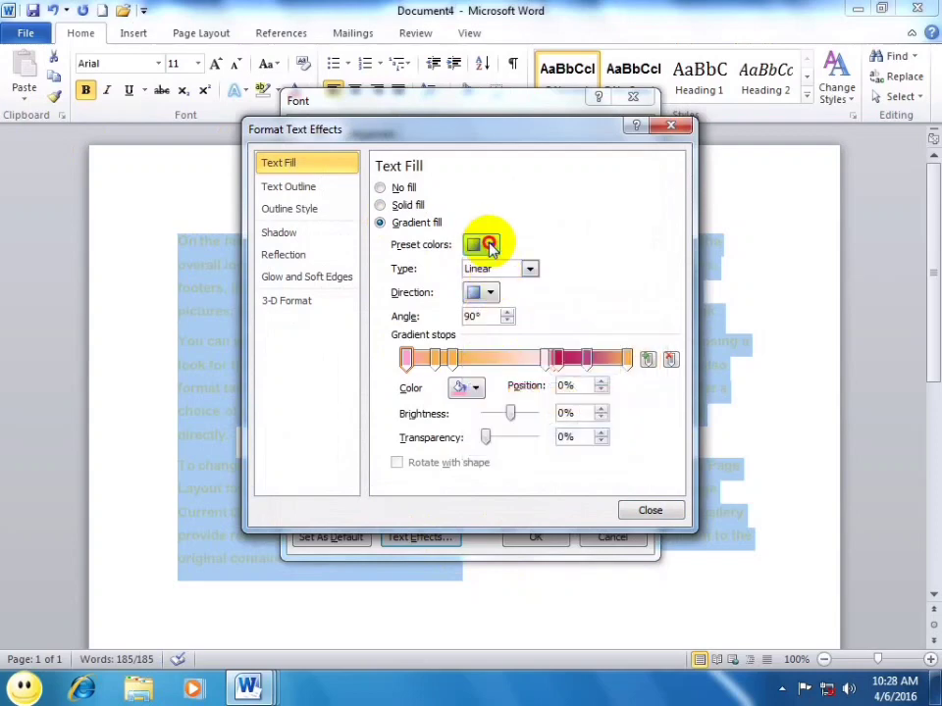
pyautogui.click(489, 245)
pyautogui.click(567, 316)
pyautogui.click(481, 245)
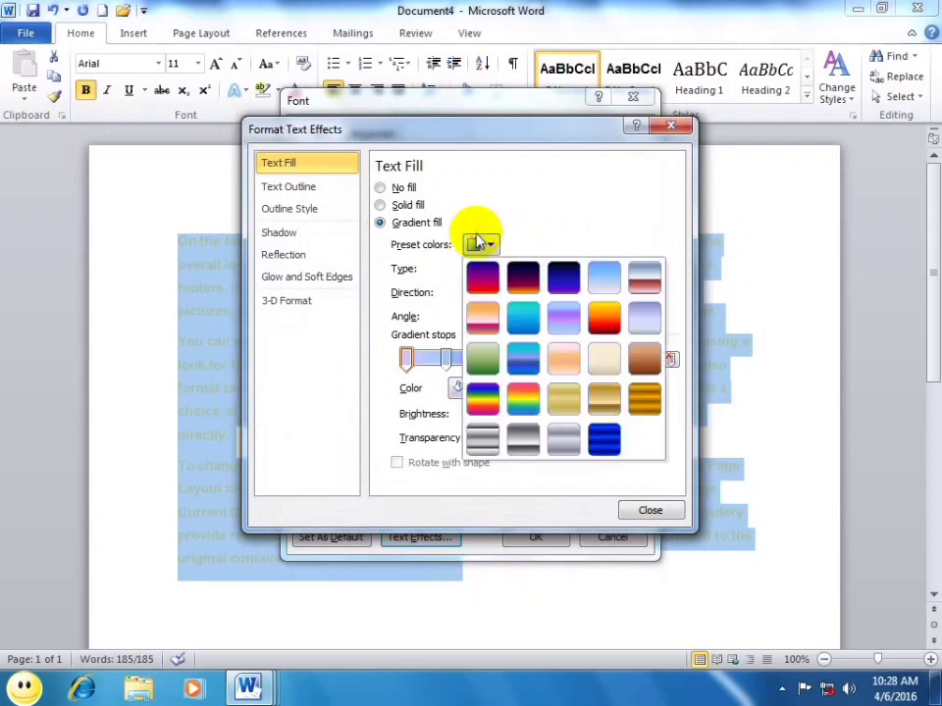
pyautogui.click(603, 317)
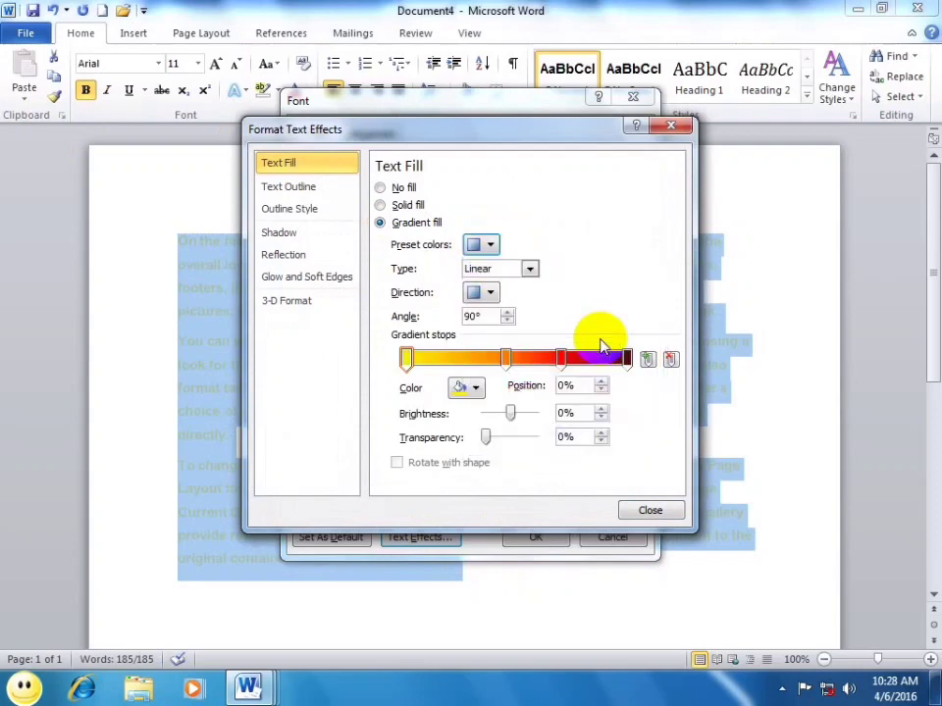
# Step: Try the Rectangular and Path gradient types, settle on Radial, and apply the fill to the text
pyautogui.click(518, 275)
pyautogui.click(485, 303)
pyautogui.click(511, 273)
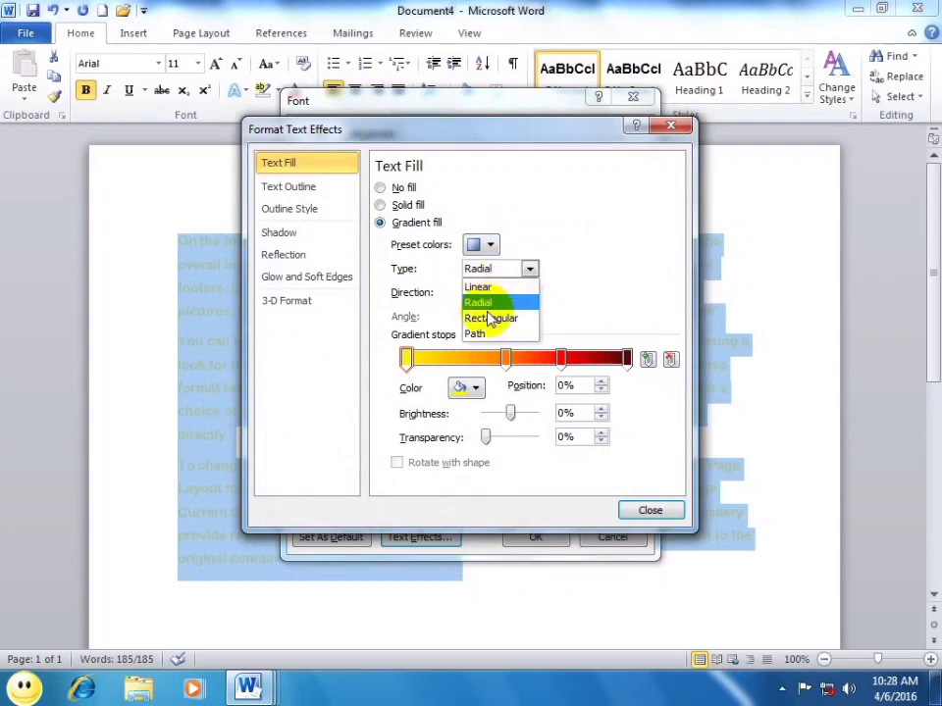
pyautogui.click(488, 318)
pyautogui.click(512, 270)
pyautogui.click(475, 333)
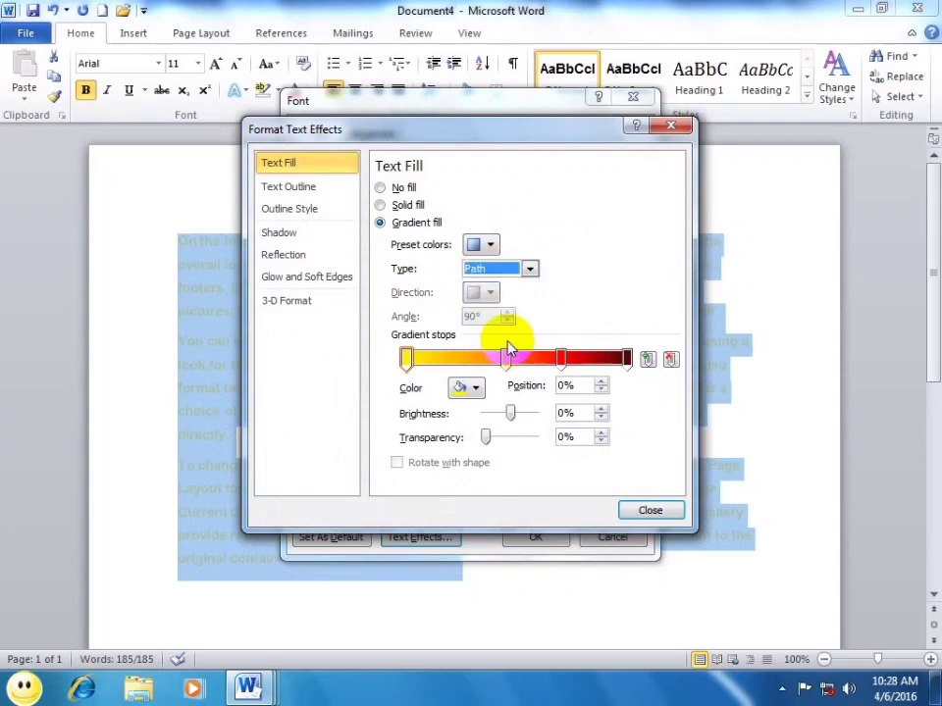
pyautogui.click(508, 271)
pyautogui.click(486, 305)
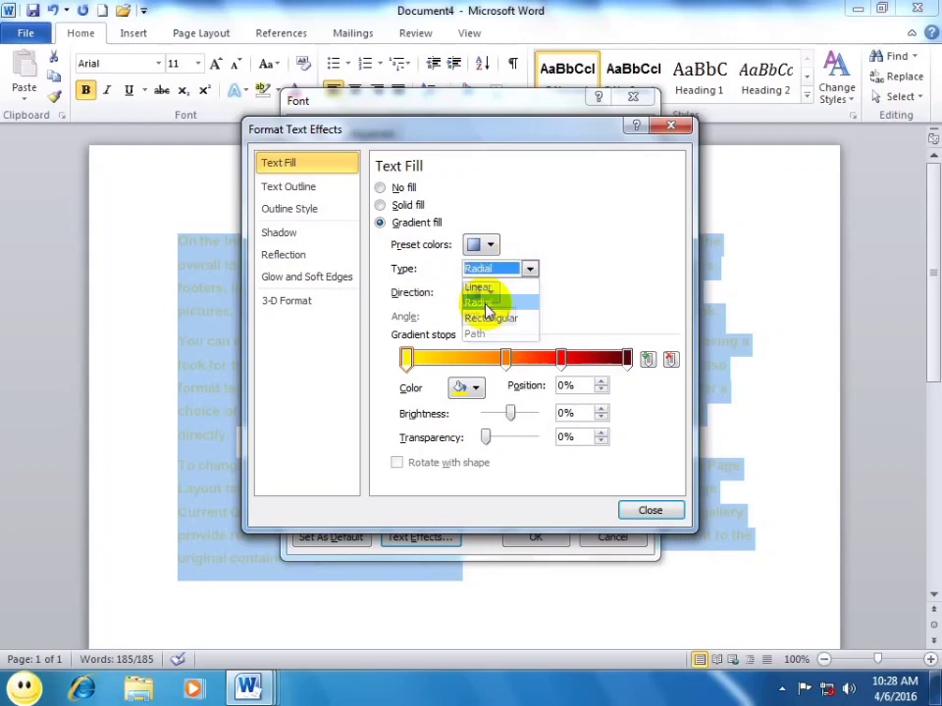
pyautogui.click(628, 510)
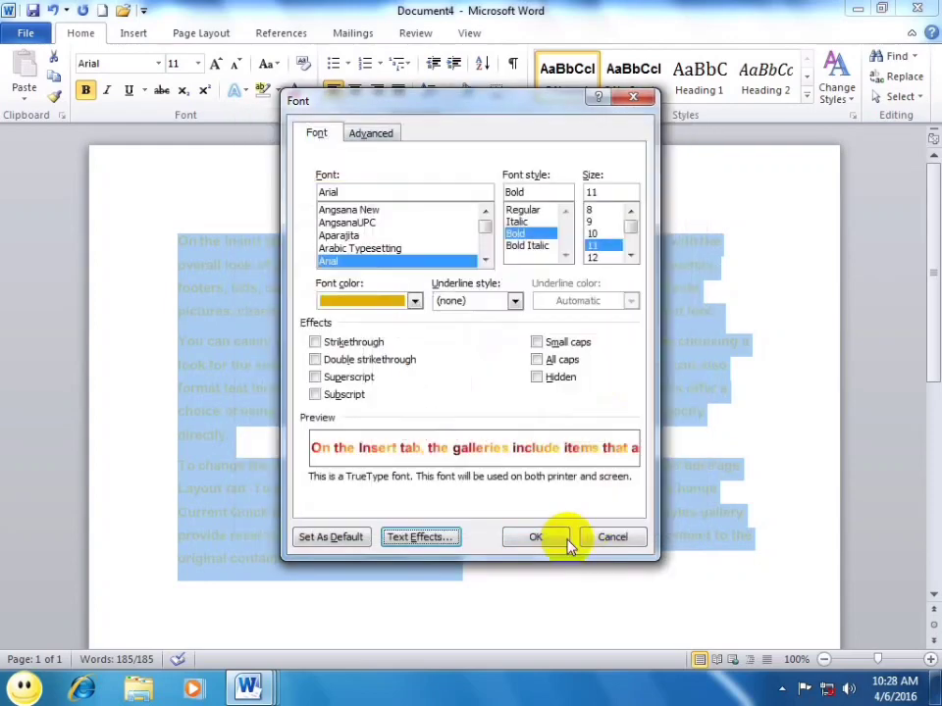
pyautogui.click(541, 539)
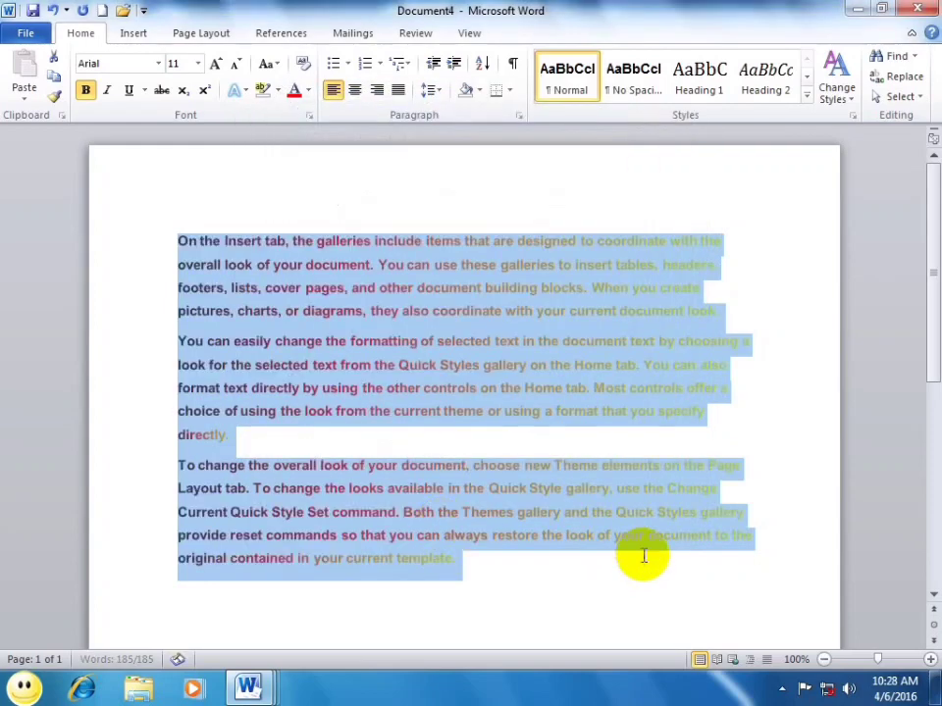
pyautogui.click(565, 580)
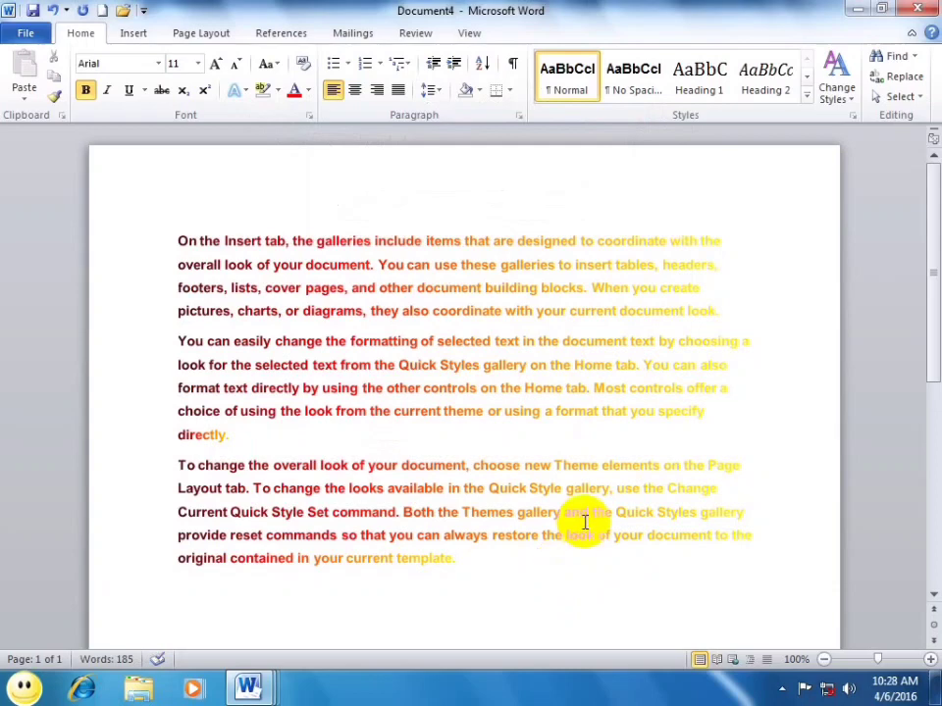
# Step: Check the gradient-filled text in the print preview and return to the document
pyautogui.moveTo(483, 564); pyautogui.dragTo(192, 235)
pyautogui.moveTo(273, 355)
pyautogui.mouseDown()
pyautogui.moveTo(224, 235)
pyautogui.moveTo(267, 349)
pyautogui.moveTo(257, 364)
pyautogui.mouseUp()
pyautogui.click(493, 571)
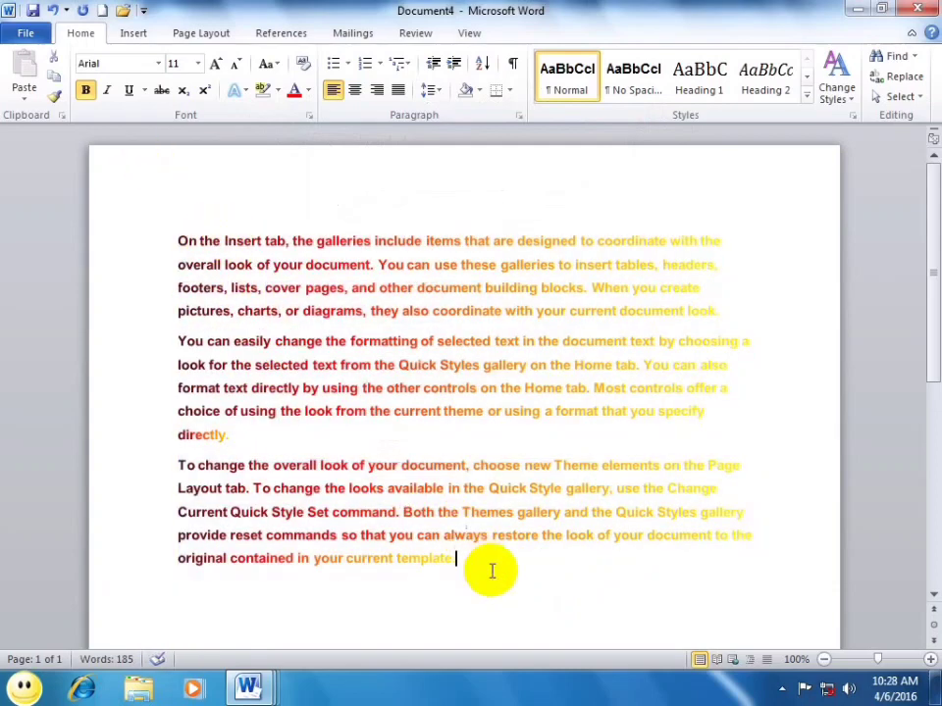
pyautogui.hotkey('ctrl', 'p')
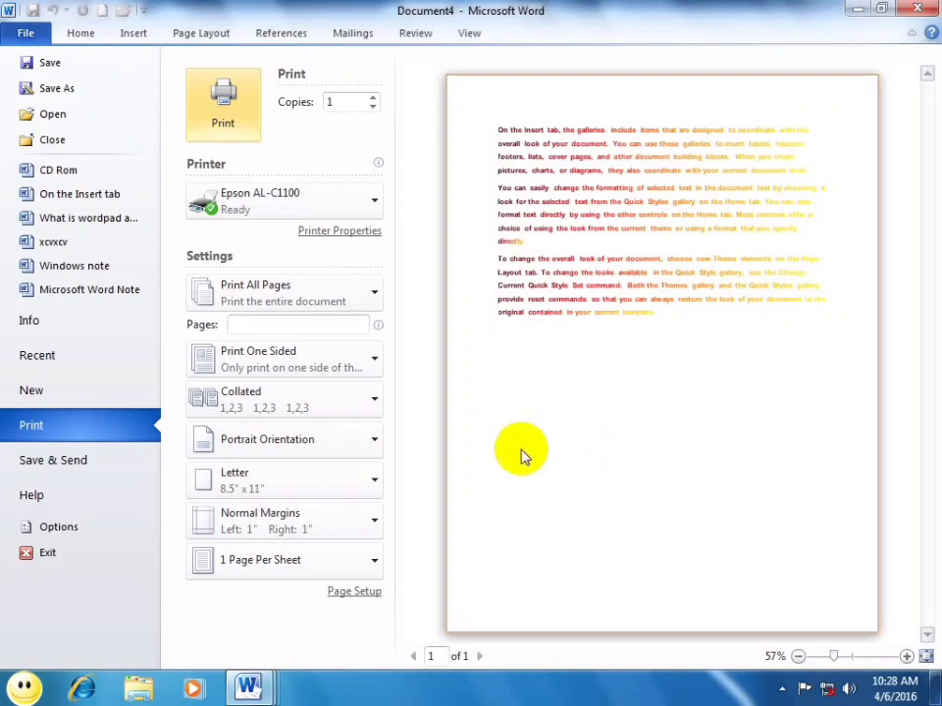
pyautogui.press('Escape')
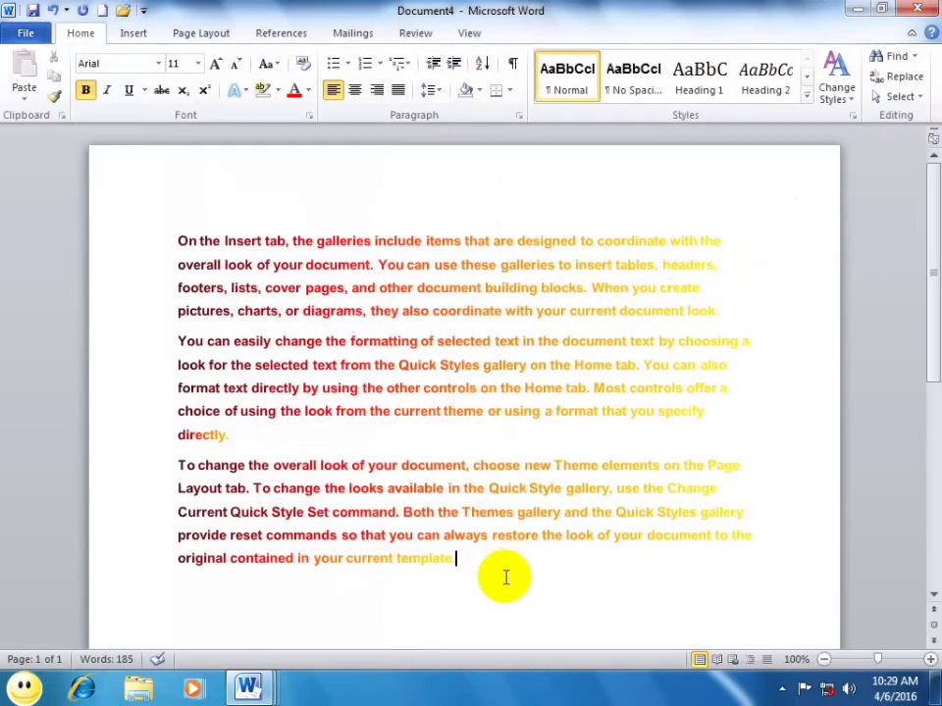
# Step: Select all the text and set its radial gradient fill to spread from the top-right corner
pyautogui.moveTo(505, 574); pyautogui.dragTo(176, 223)
pyautogui.click(309, 115)
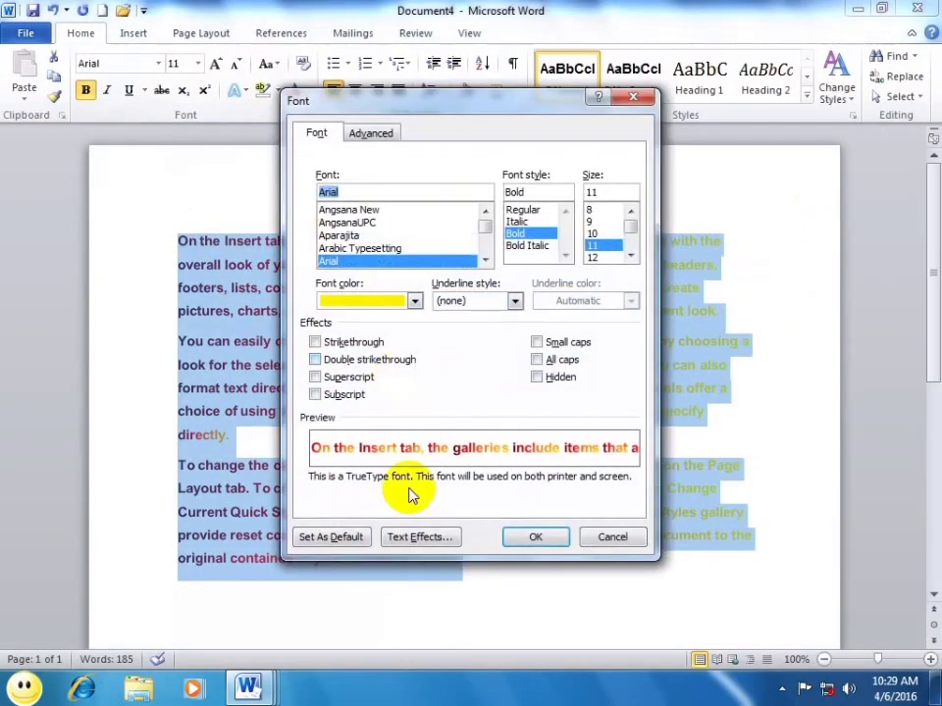
pyautogui.click(416, 538)
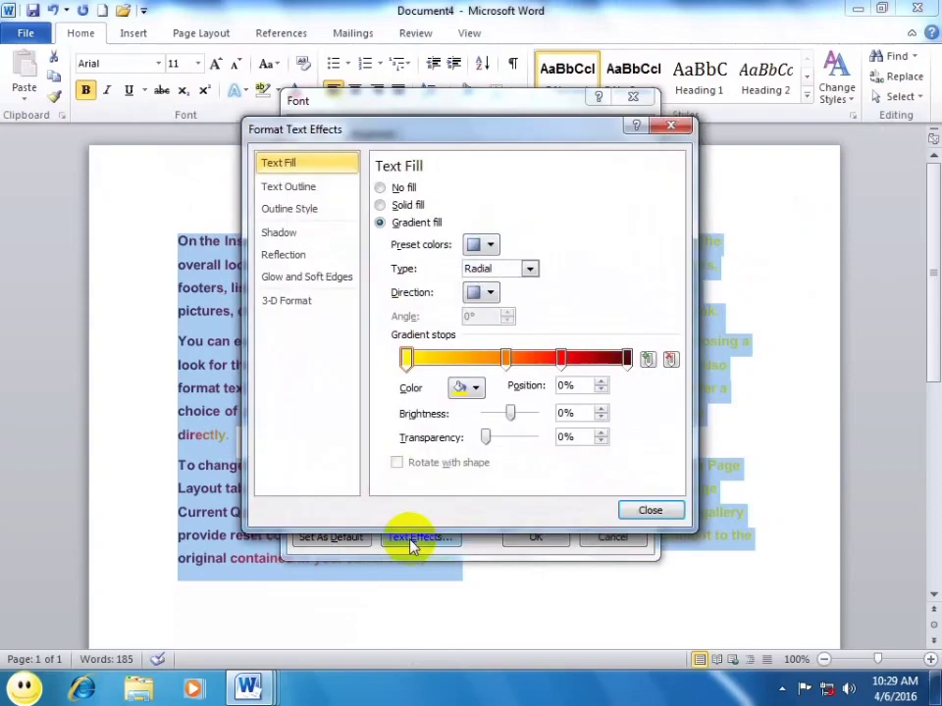
pyautogui.click(490, 292)
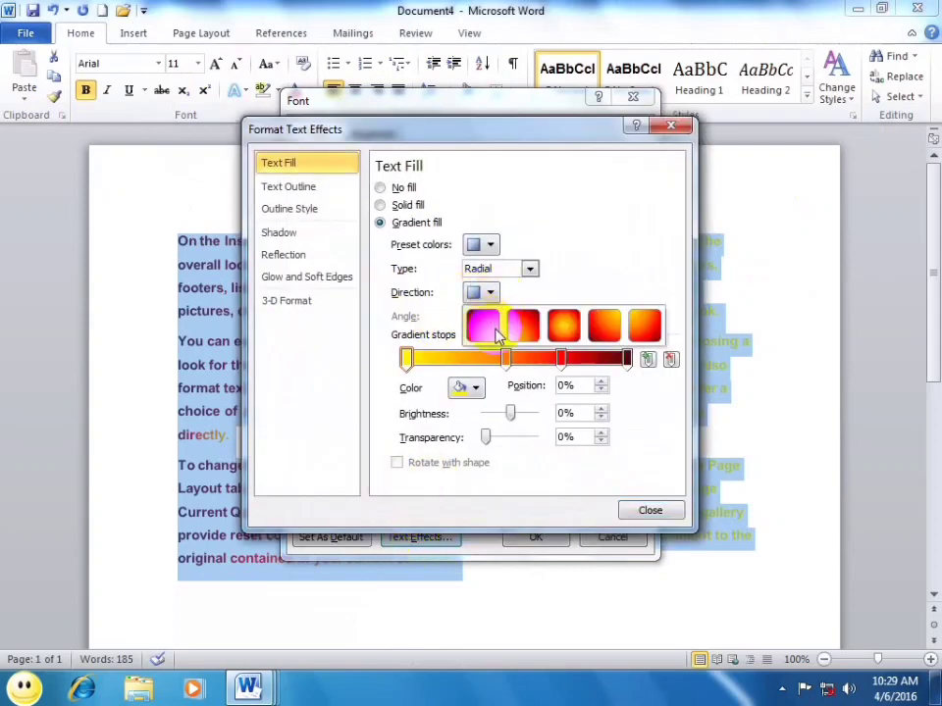
pyautogui.click(604, 328)
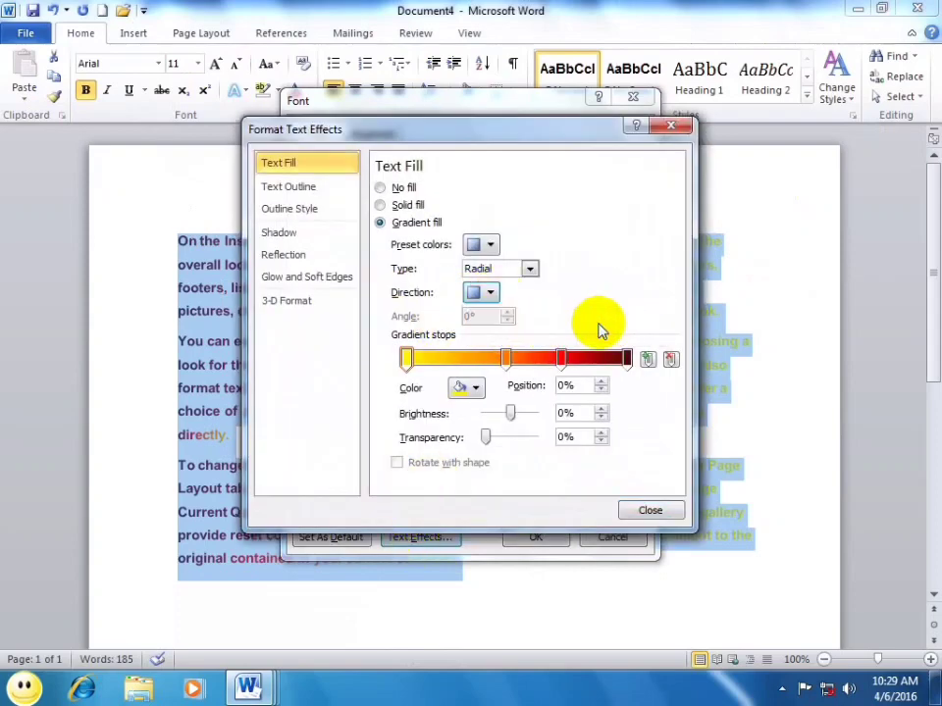
# Step: Change the gradient to the pale gold preset colors, then try No fill and return to Gradient fill
pyautogui.click(480, 244)
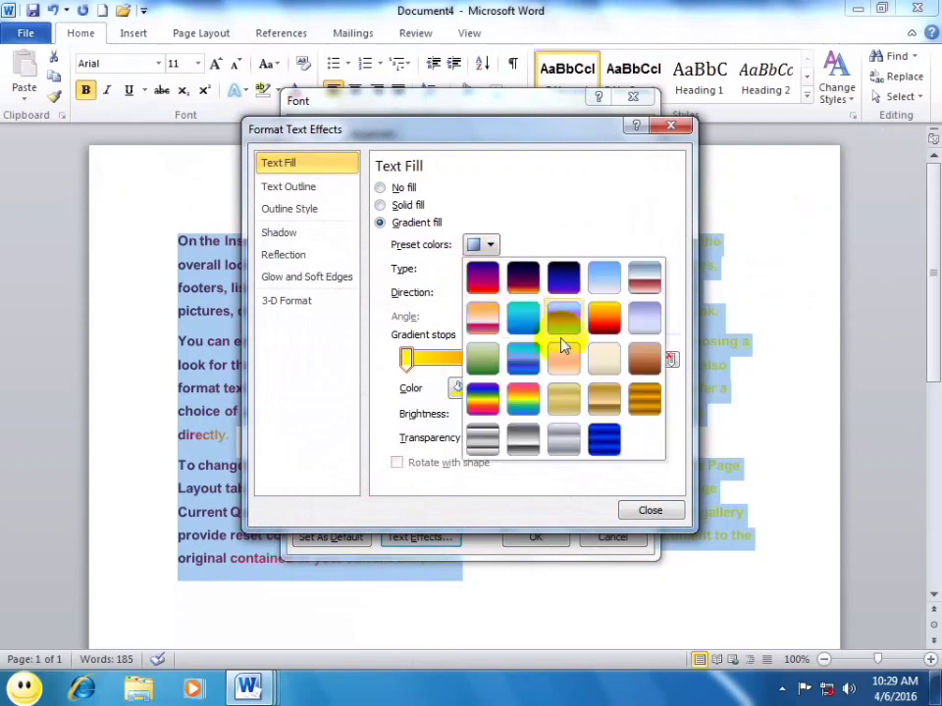
pyautogui.click(553, 389)
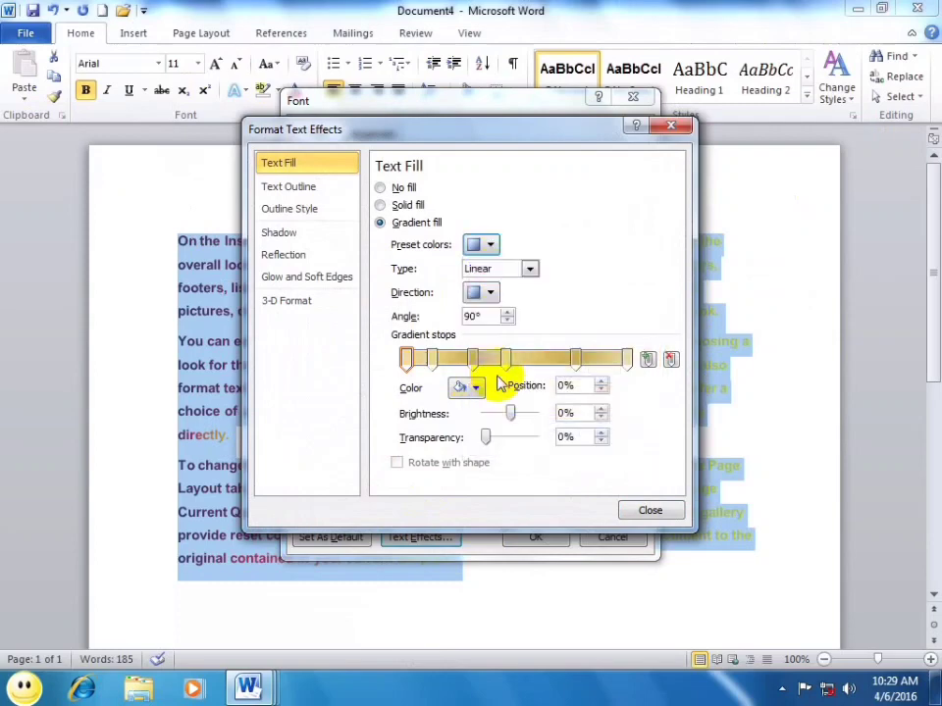
pyautogui.click(382, 188)
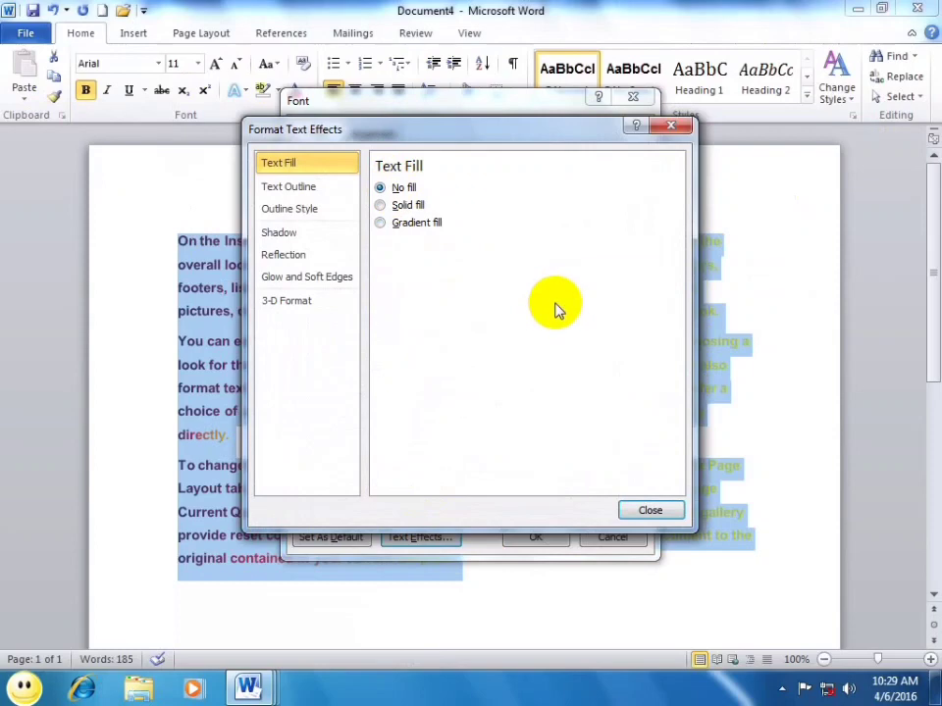
pyautogui.click(381, 223)
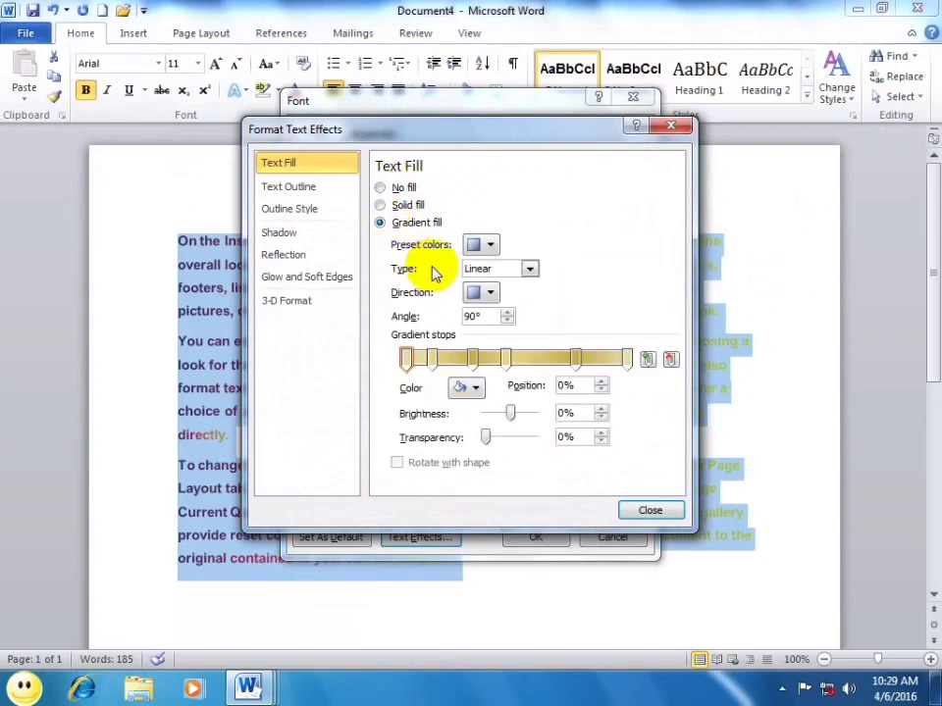
# Step: Give the text a solid line outline in a dark teal theme color
pyautogui.click(312, 187)
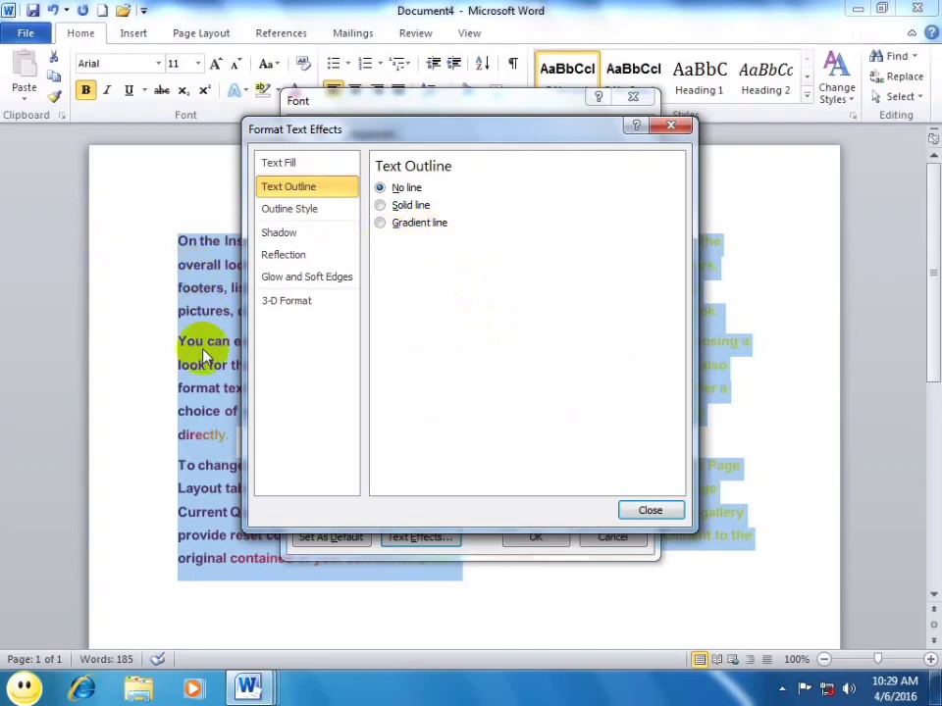
pyautogui.click(380, 205)
pyautogui.click(439, 244)
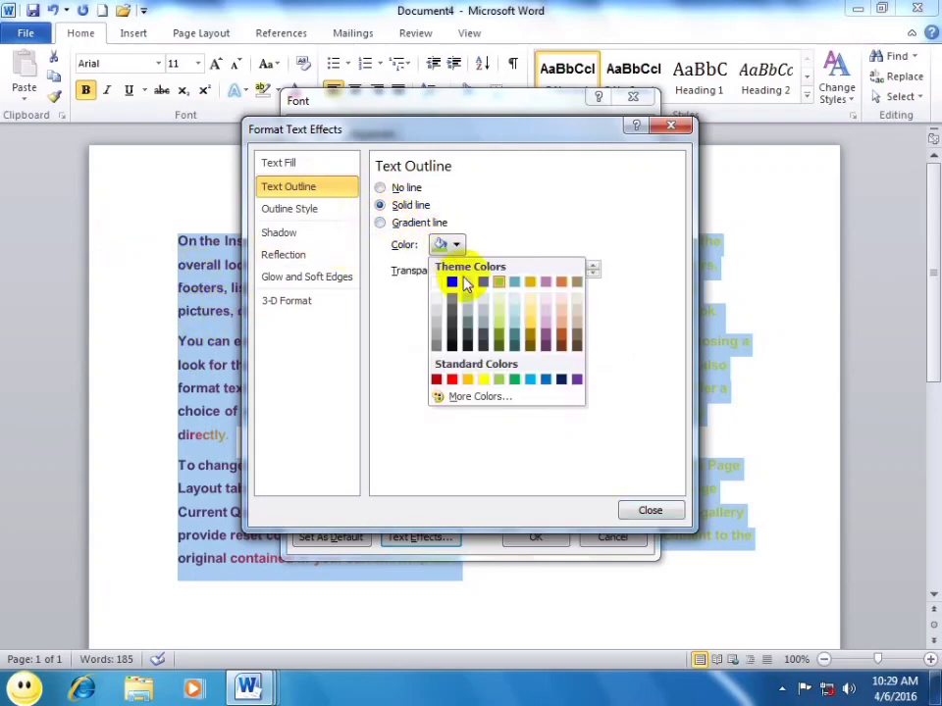
pyautogui.click(513, 329)
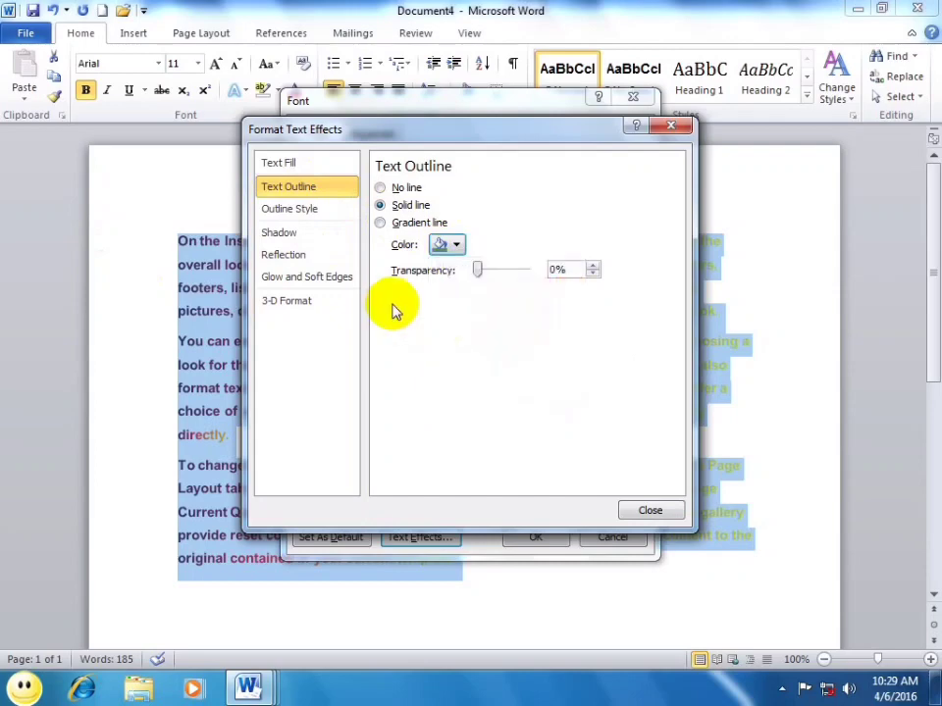
# Step: Set the text outline's compound type to the fourth style, and review the Shadow, Reflection, and Glow and Soft Edges settings
pyautogui.click(295, 209)
pyautogui.click(477, 211)
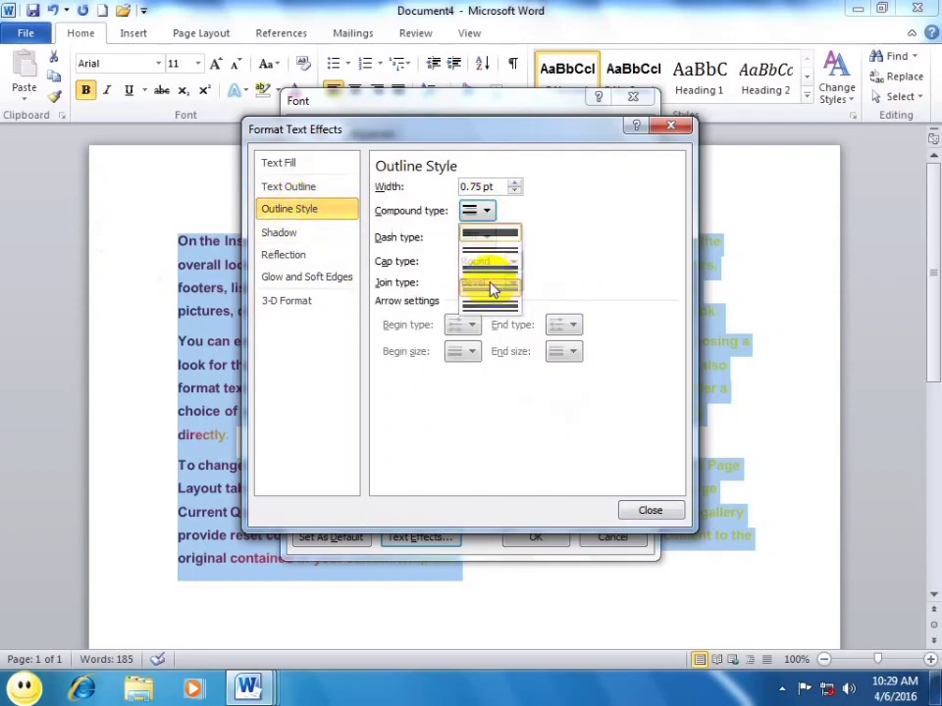
pyautogui.click(489, 288)
pyautogui.click(283, 233)
pyautogui.click(285, 256)
pyautogui.click(291, 278)
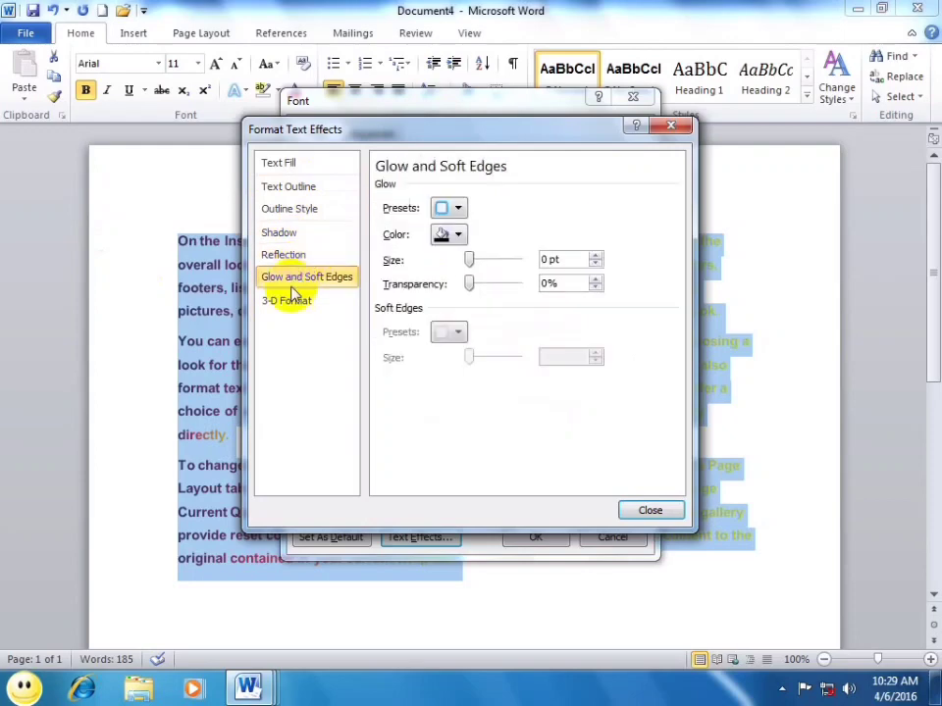
# Step: Give the text a 3-D bottom bevel 6 pt wide and 2 pt high and a top bevel 3 pt wide and high, and apply the effects
pyautogui.click(294, 301)
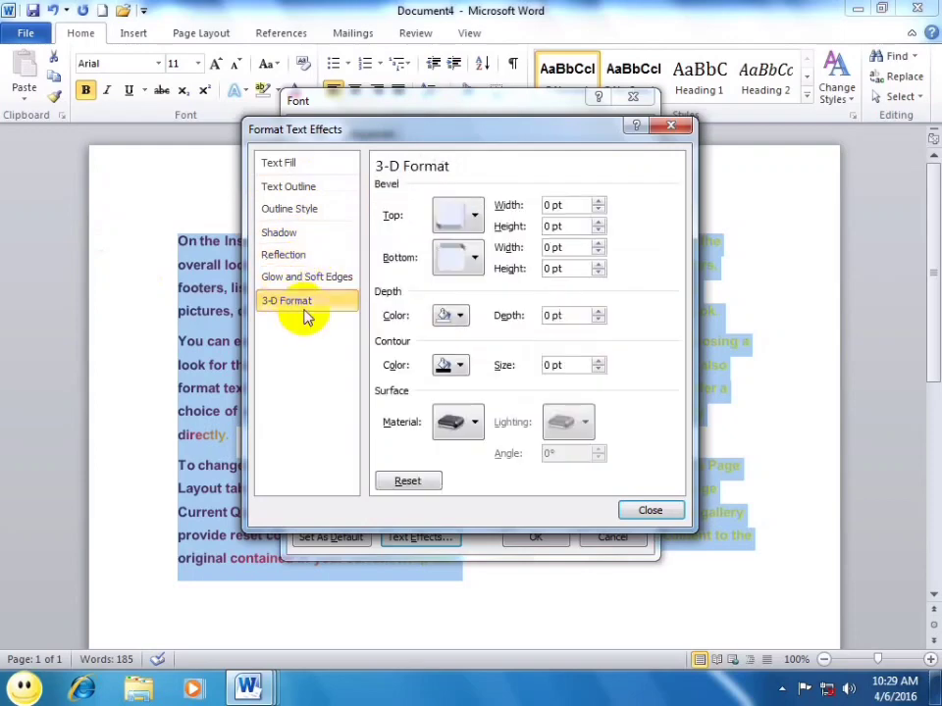
pyautogui.click(477, 259)
pyautogui.click(515, 427)
pyautogui.click(473, 218)
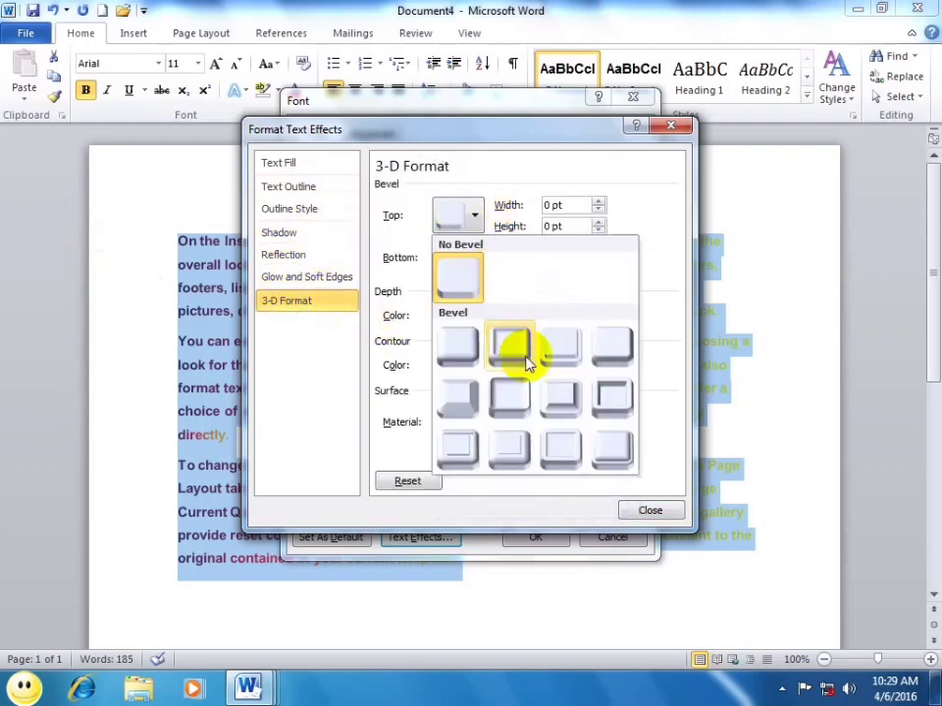
pyautogui.click(531, 357)
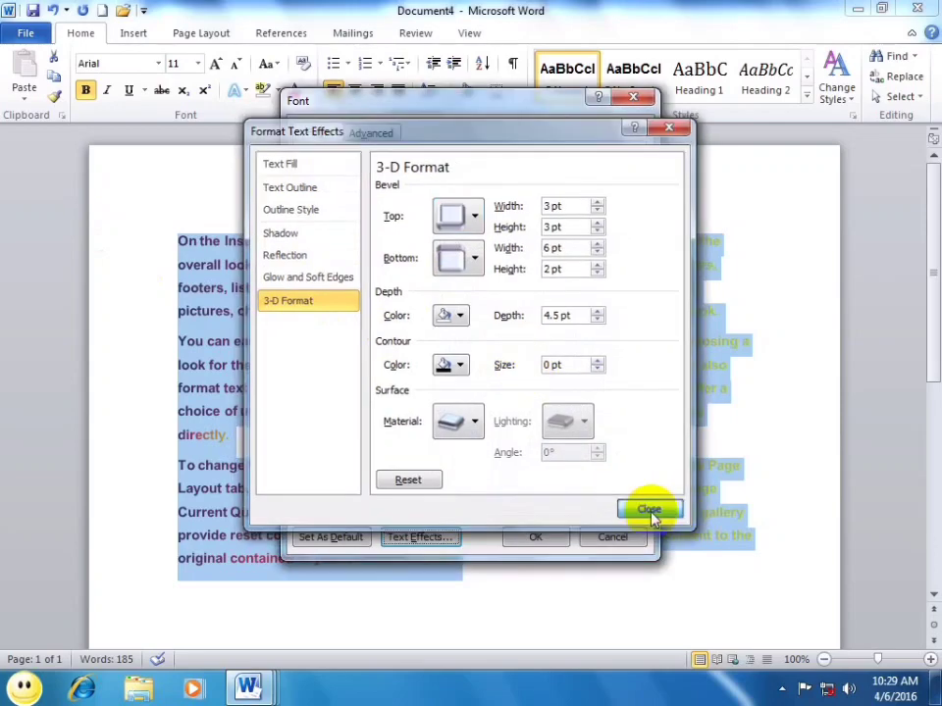
pyautogui.click(646, 511)
pyautogui.click(530, 539)
pyautogui.click(570, 571)
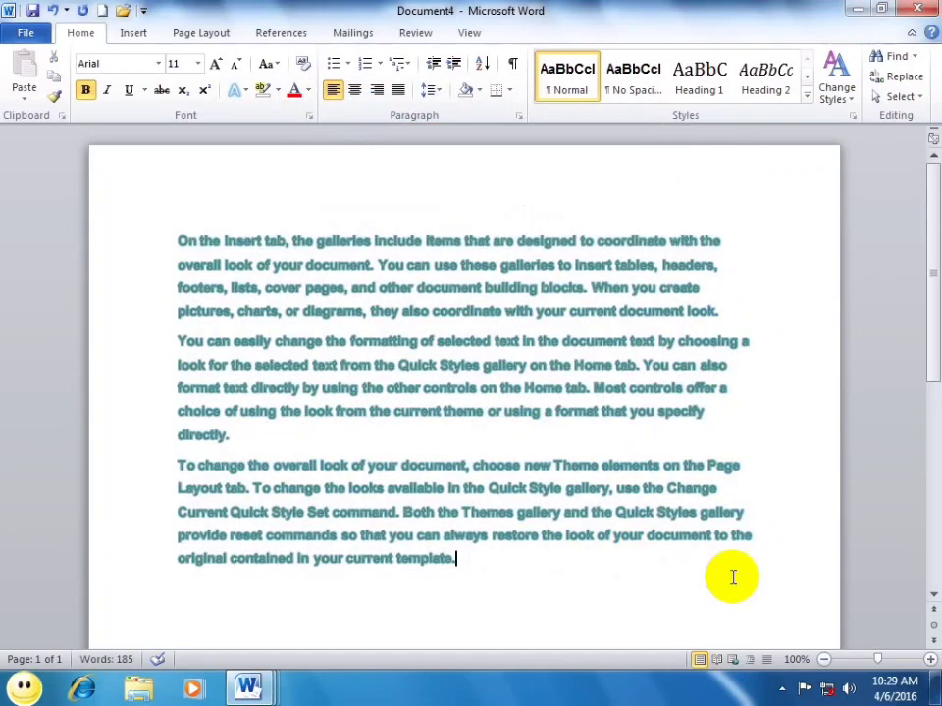
pyautogui.click(309, 115)
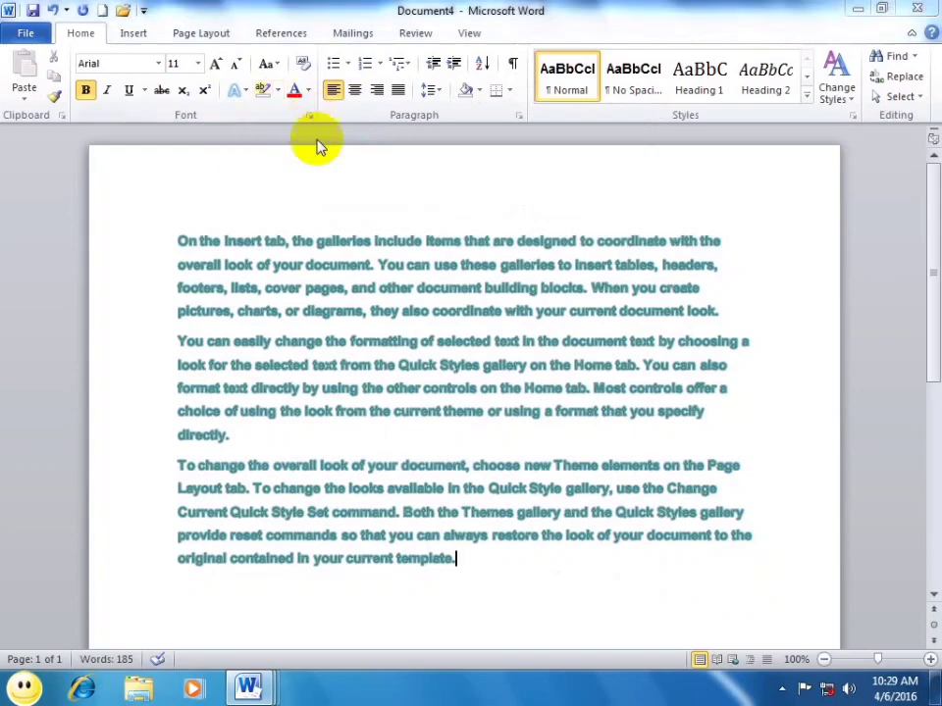
pyautogui.click(372, 132)
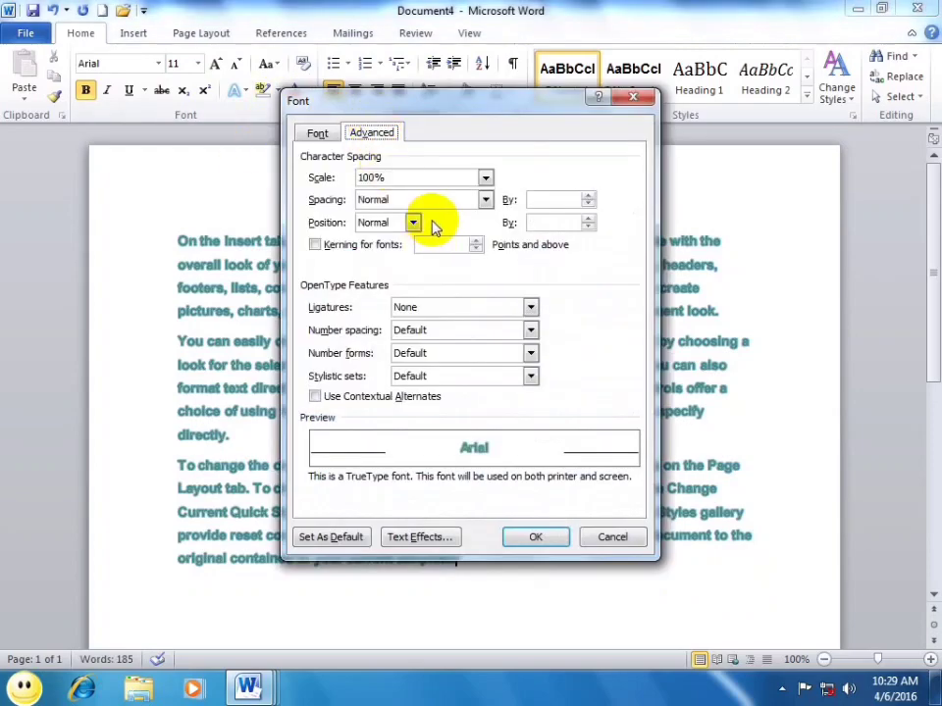
pyautogui.click(611, 535)
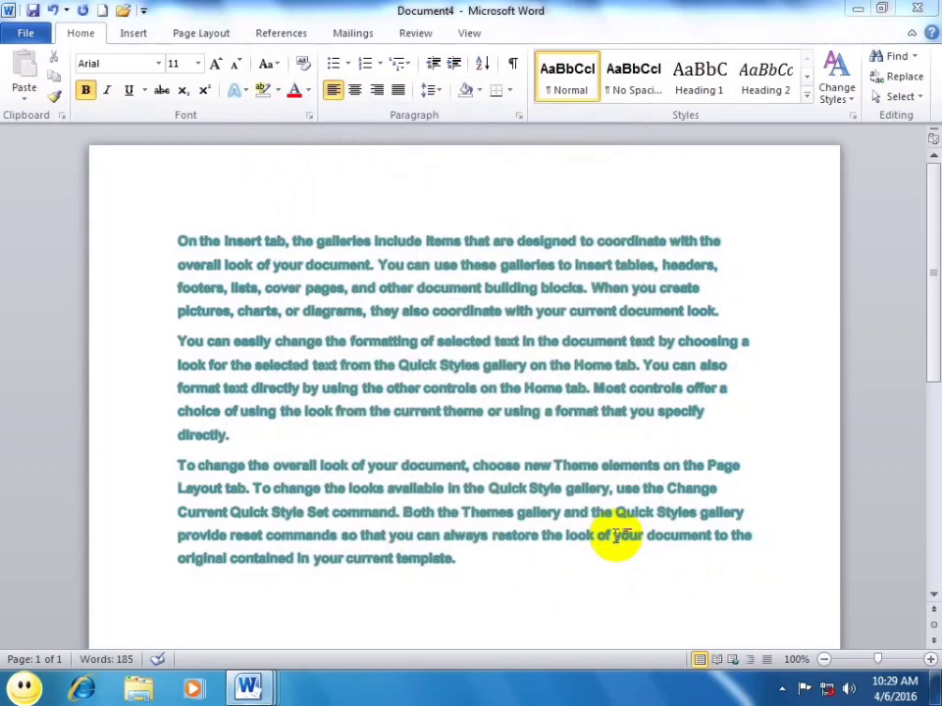
# Step: Create a new blank document and enter the word "Pakistan"
pyautogui.hotkey('ctrl', 'n')
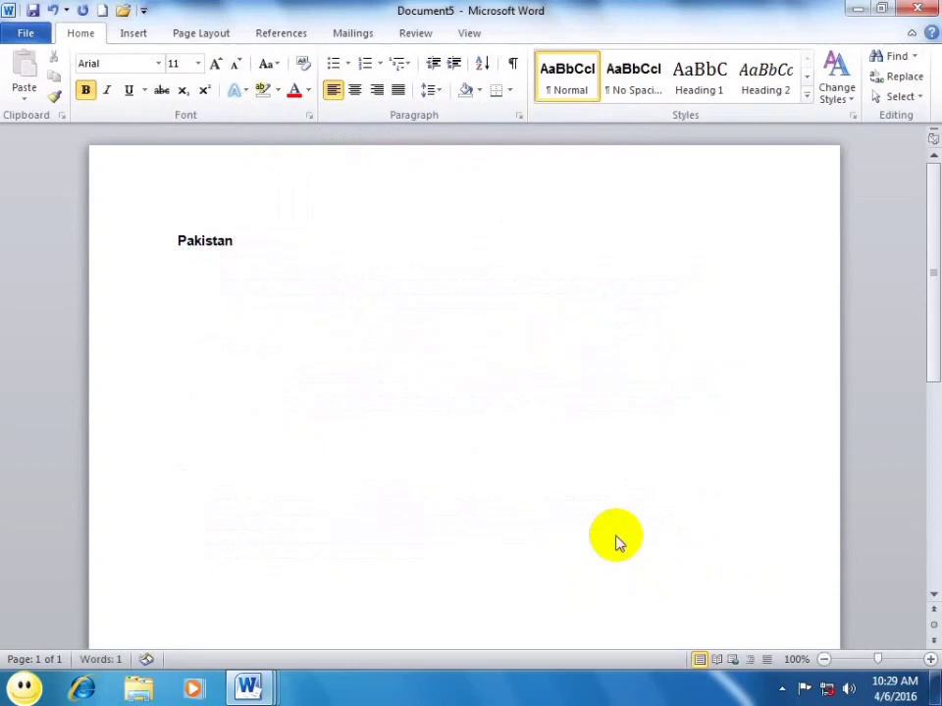
# Step: Enlarge the word "Pakistan" to 29 pt and center it on the page
pyautogui.doubleClick(200, 241)
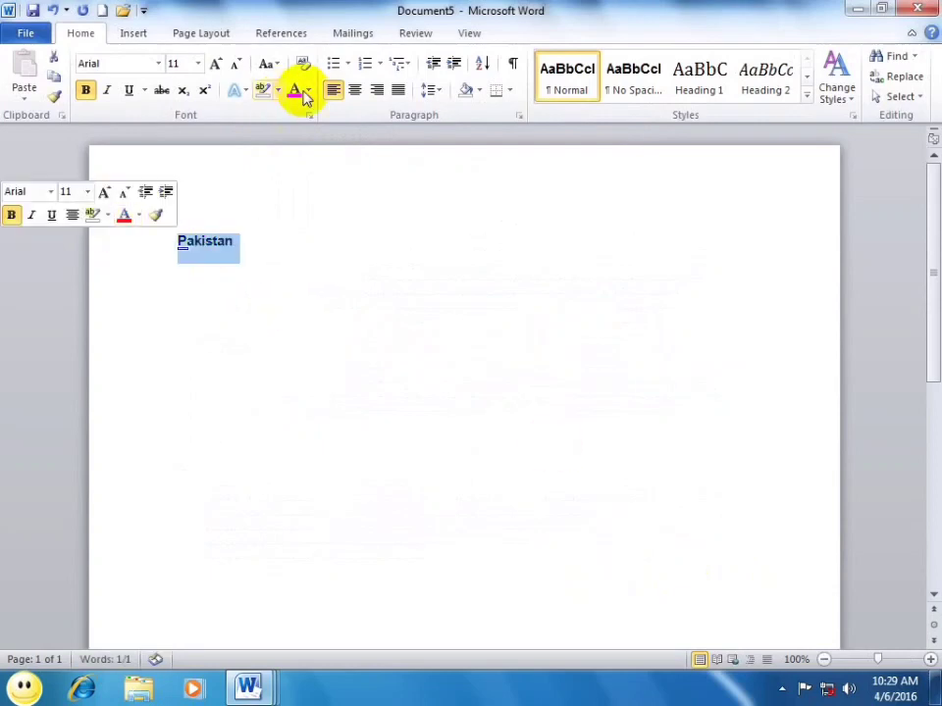
pyautogui.hotkey('ctrl', ']')
pyautogui.hotkey('ctrl', ']')
pyautogui.hotkey('ctrl', ']')
pyautogui.hotkey('ctrl', ']')
pyautogui.hotkey('ctrl', ']')
pyautogui.hotkey('ctrl', ']')
pyautogui.hotkey('ctrl', ']')
pyautogui.hotkey('ctrl', ']')
pyautogui.hotkey('ctrl', ']')
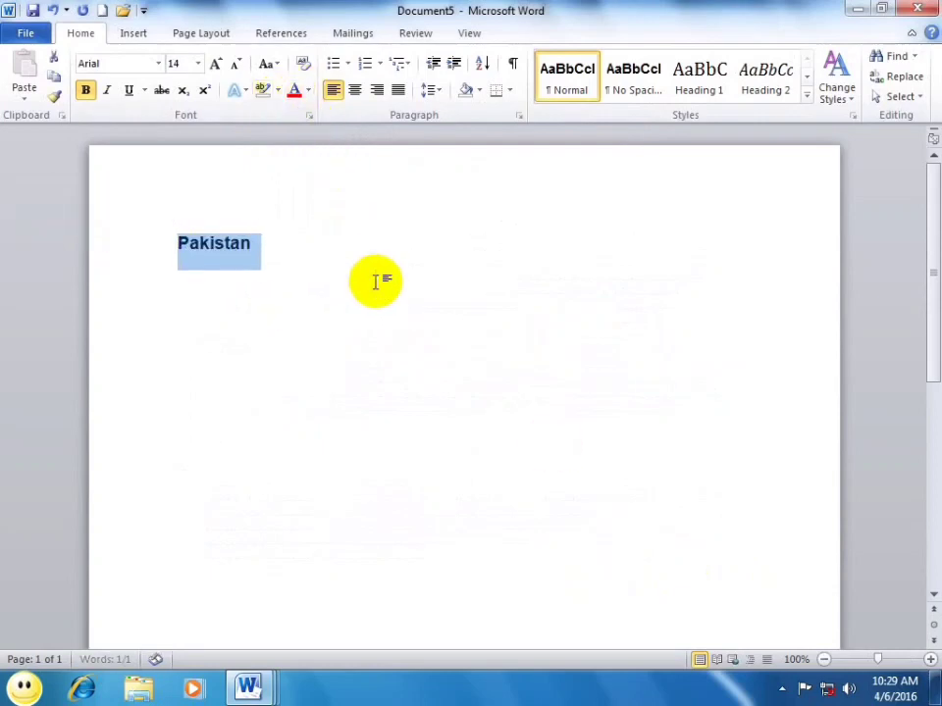
pyautogui.hotkey('ctrl', ']')
pyautogui.hotkey('ctrl', ']')
pyautogui.hotkey('ctrl', ']')
pyautogui.hotkey('ctrl', ']')
pyautogui.hotkey('ctrl', ']')
pyautogui.hotkey('ctrl', ']')
pyautogui.hotkey('ctrl', ']')
pyautogui.hotkey('ctrl', ']')
pyautogui.hotkey('ctrl', ']')
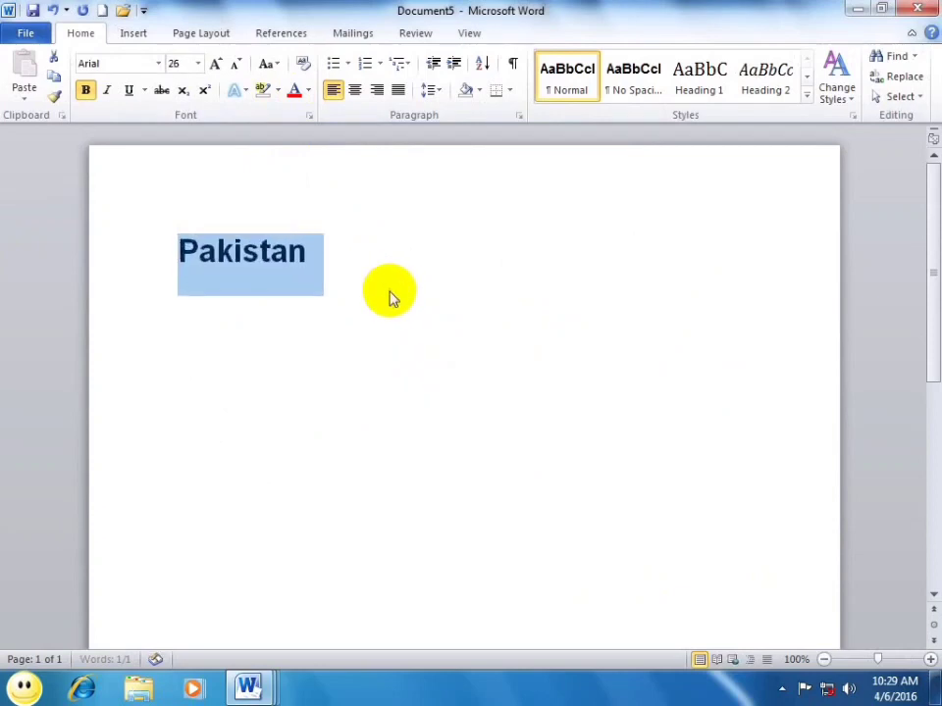
pyautogui.hotkey('ctrl', 'e')
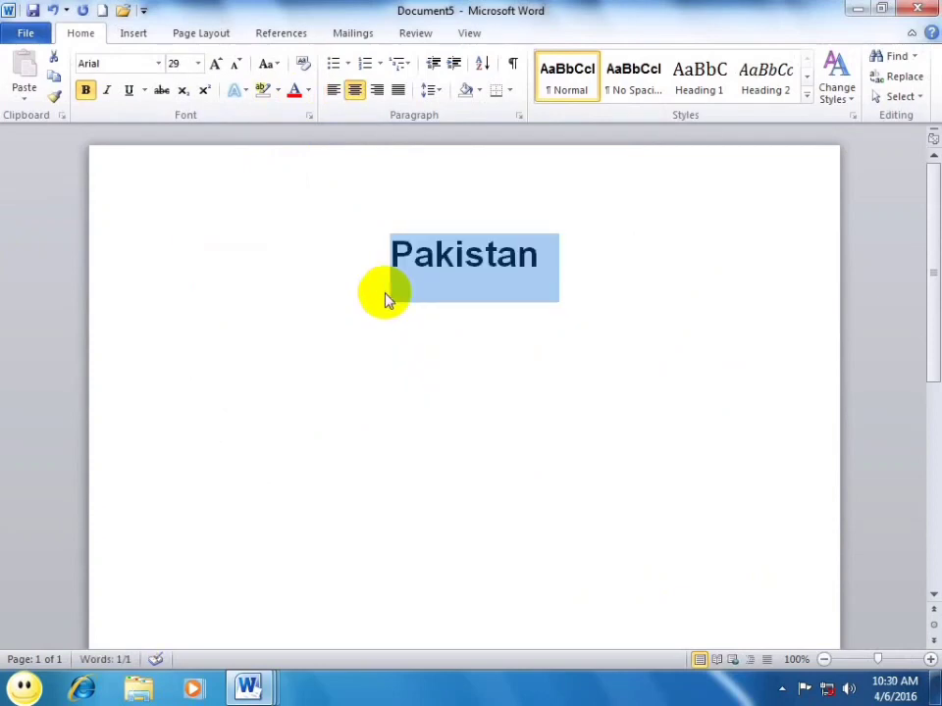
# Step: Set the character scale of the word "Pakistan" to 200% in the advanced font settings and apply it
pyautogui.click(310, 116)
pyautogui.click(365, 132)
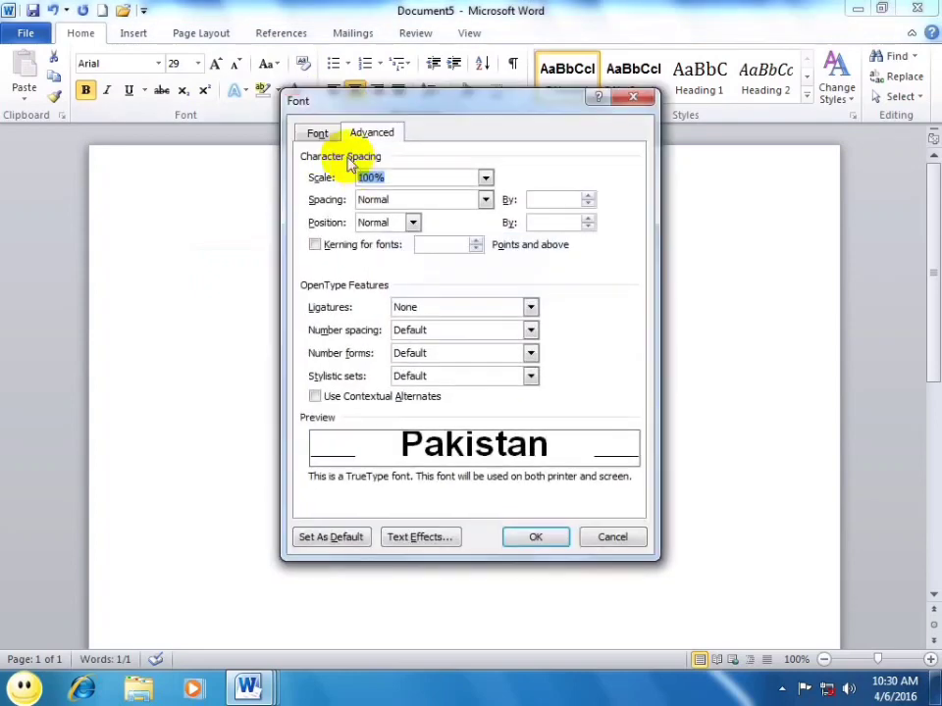
pyautogui.click(485, 178)
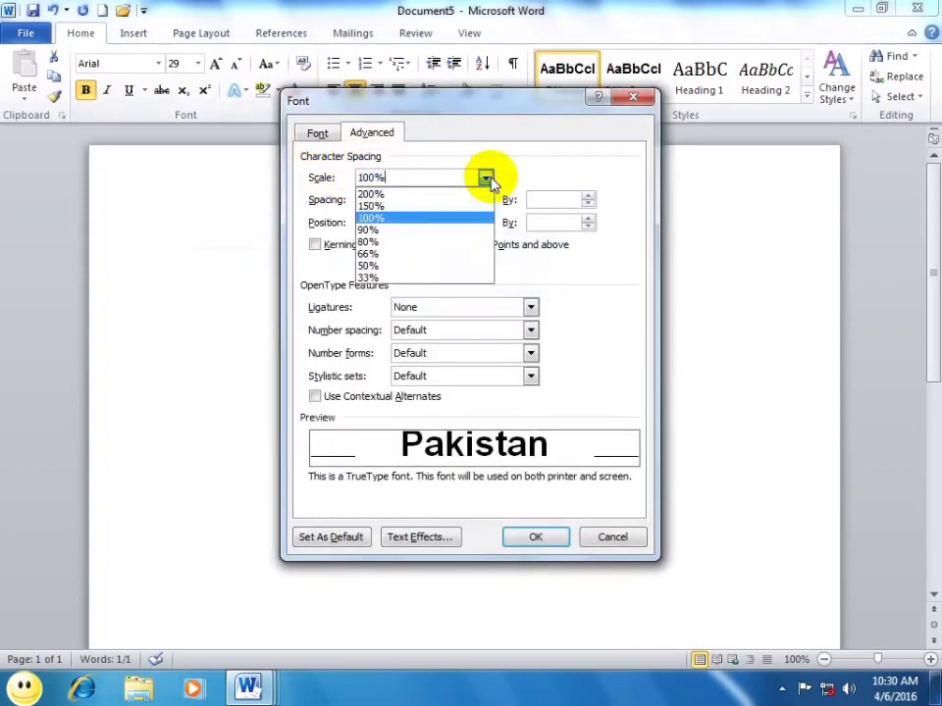
pyautogui.click(372, 192)
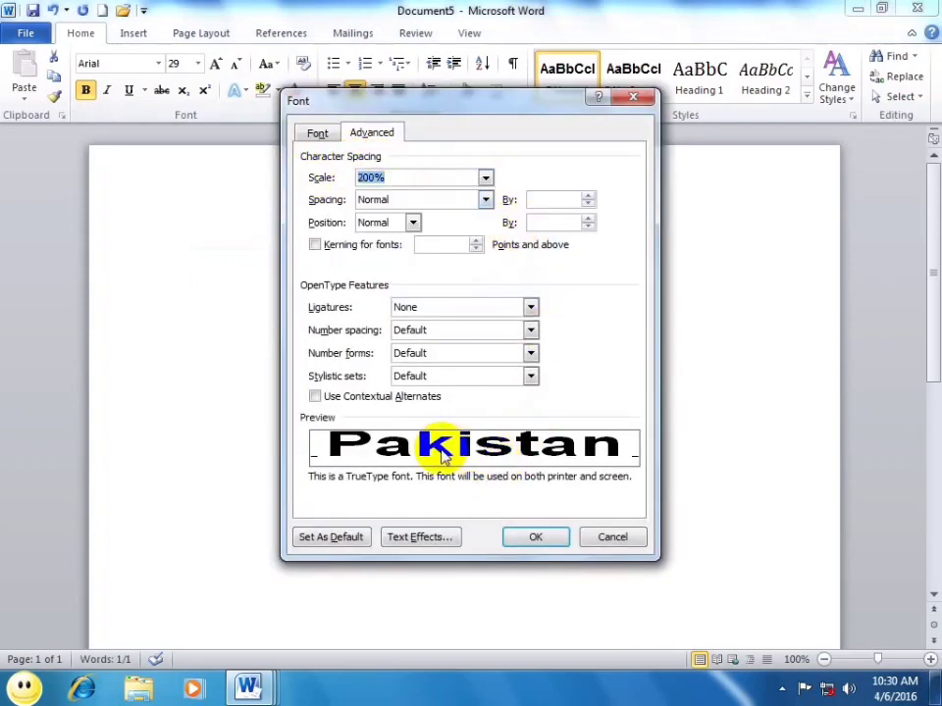
pyautogui.click(537, 537)
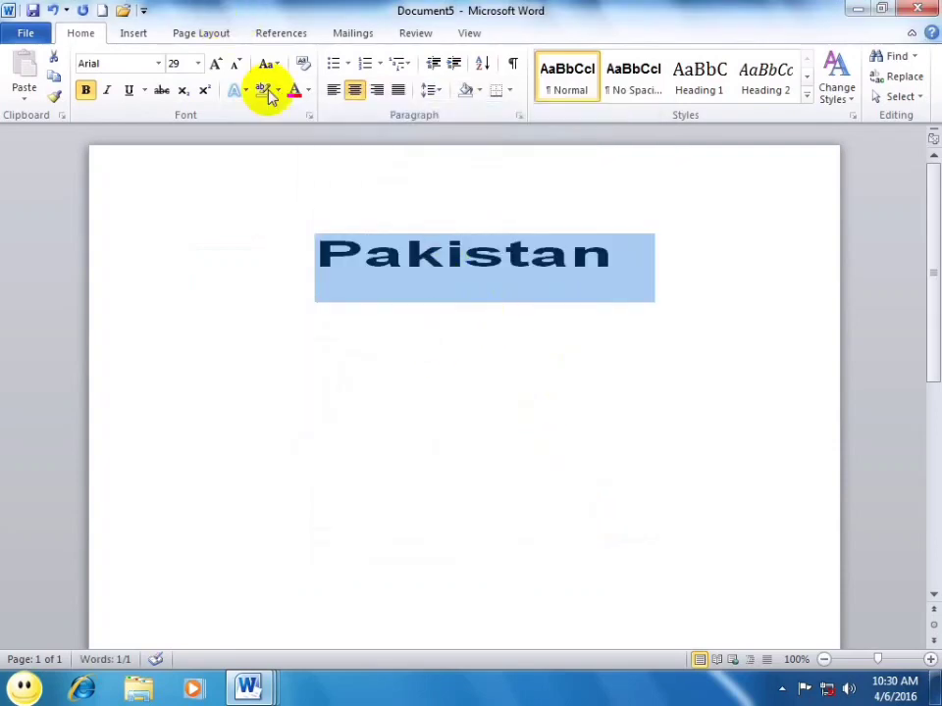
# Step: Narrow the selected word by setting its character scale to 50% and apply the change
pyautogui.click(309, 115)
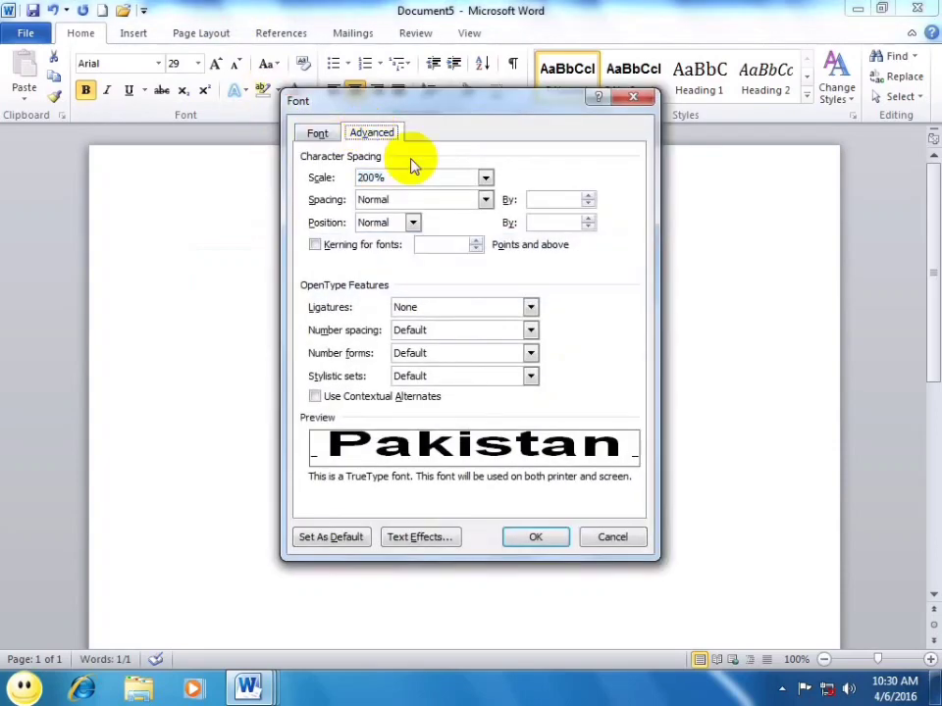
pyautogui.click(484, 178)
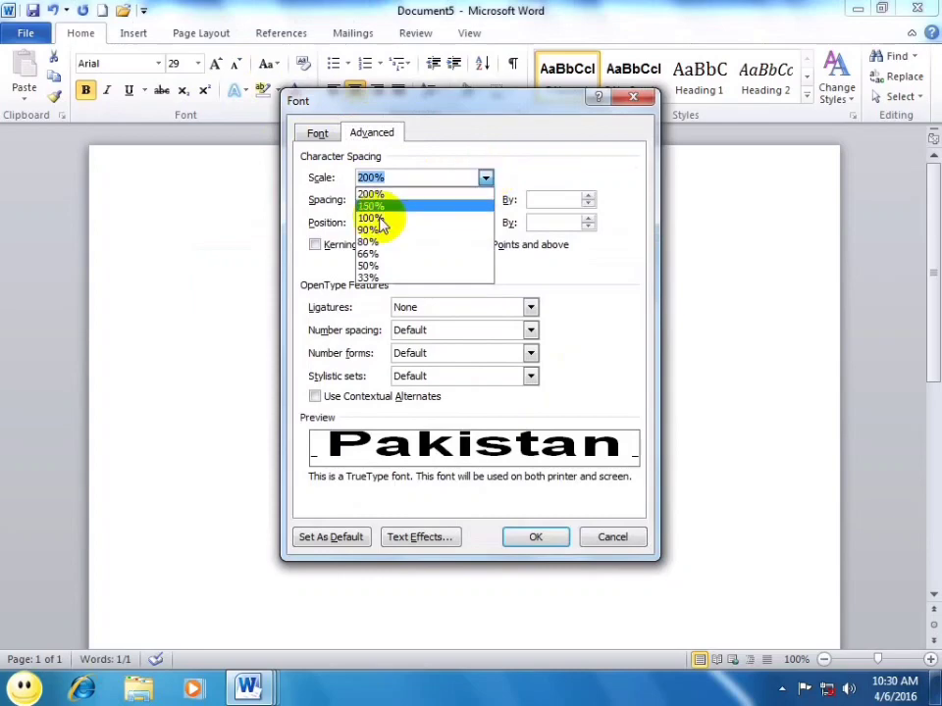
pyautogui.click(368, 266)
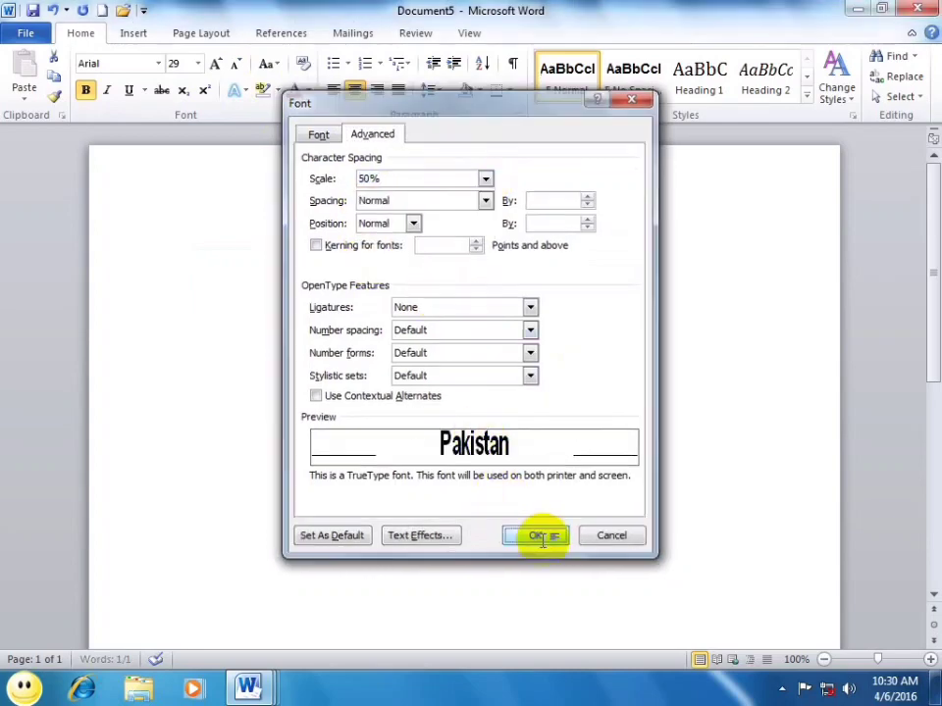
pyautogui.click(538, 538)
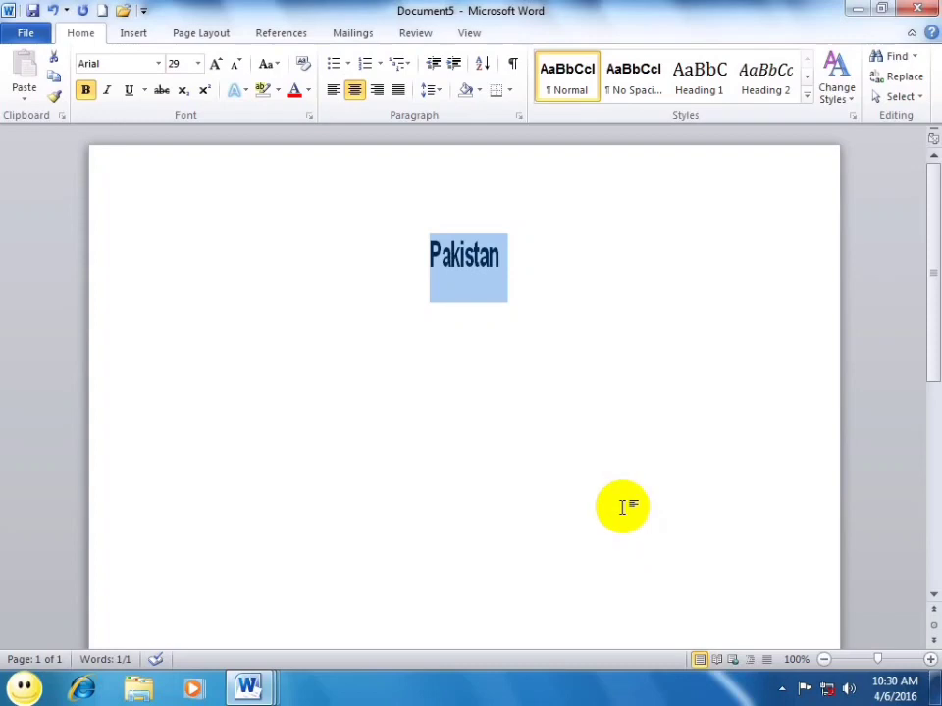
# Step: Set the selected word's character scale back to 100%
pyautogui.click(312, 116)
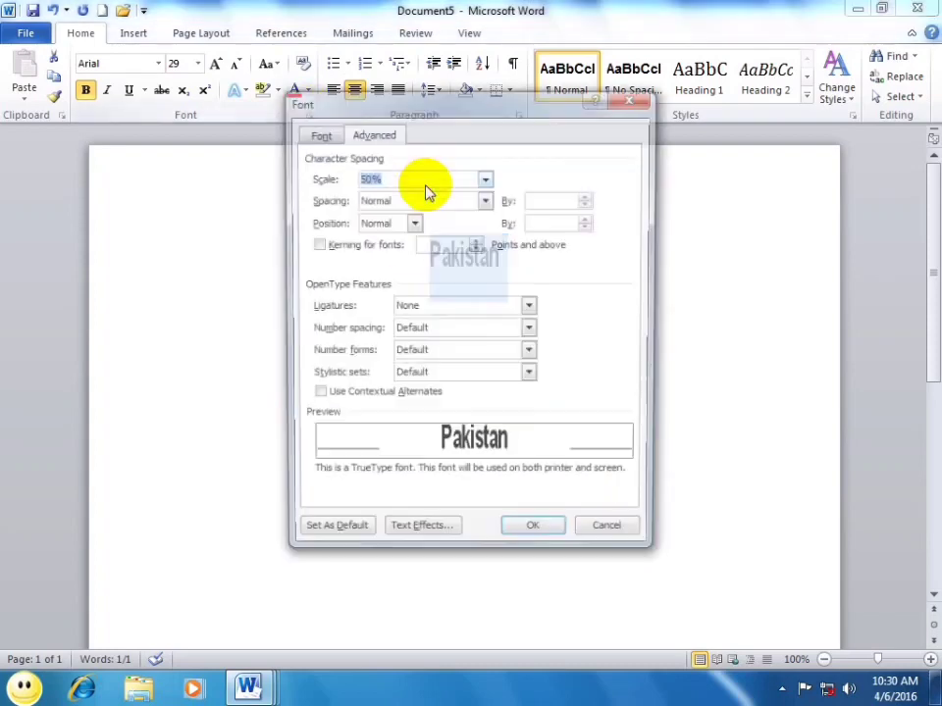
pyautogui.click(485, 177)
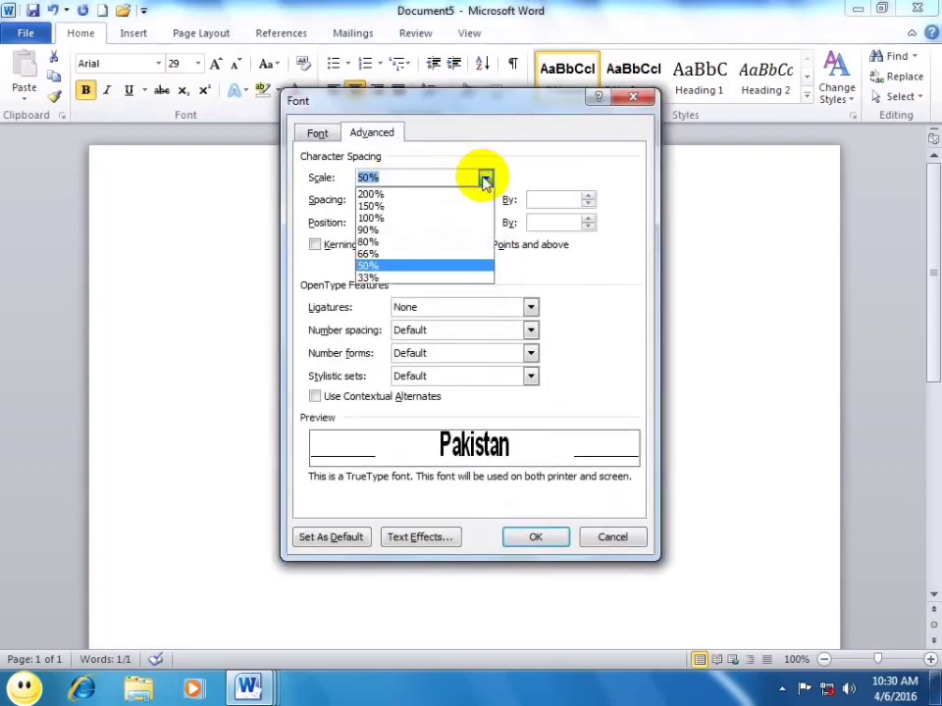
pyautogui.click(371, 218)
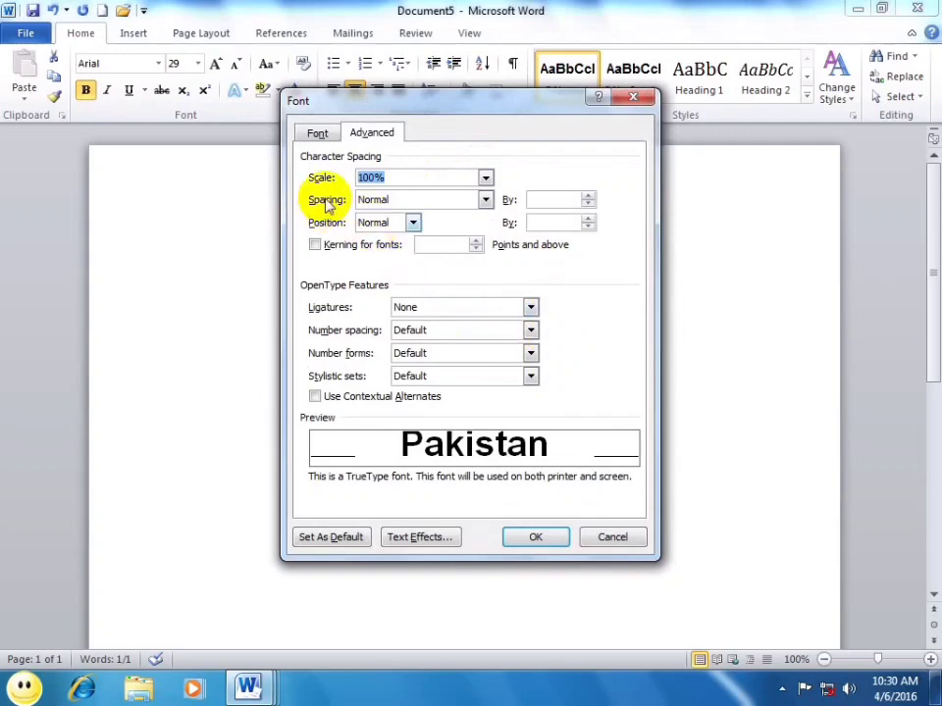
# Step: Set the word's character spacing to Expanded by 4.2 pt and apply it
pyautogui.click(400, 199)
pyautogui.click(386, 229)
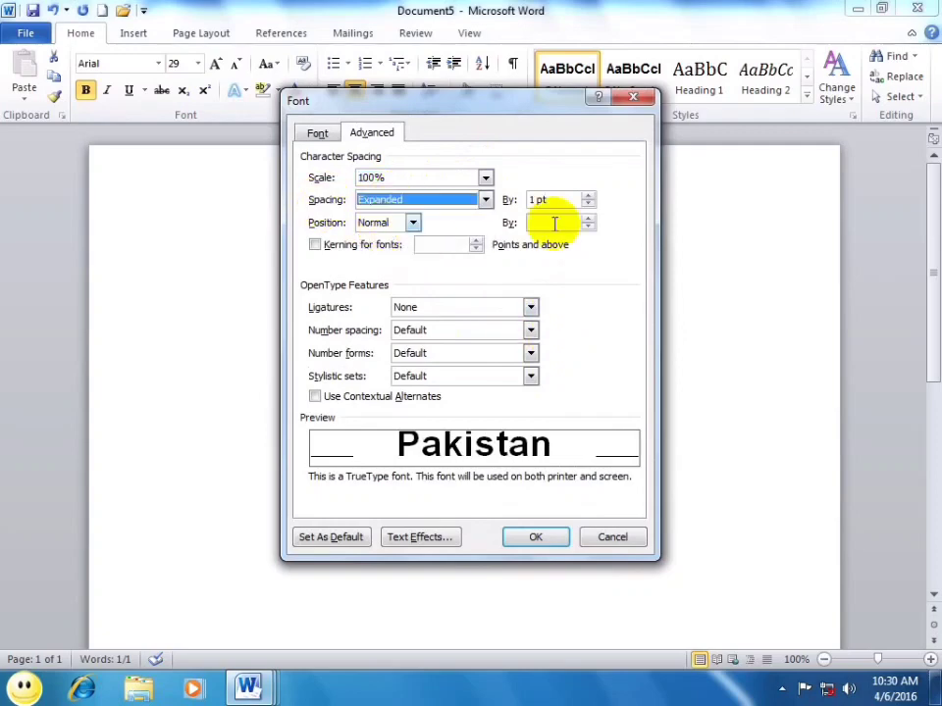
pyautogui.click(587, 195)
pyautogui.click(587, 196)
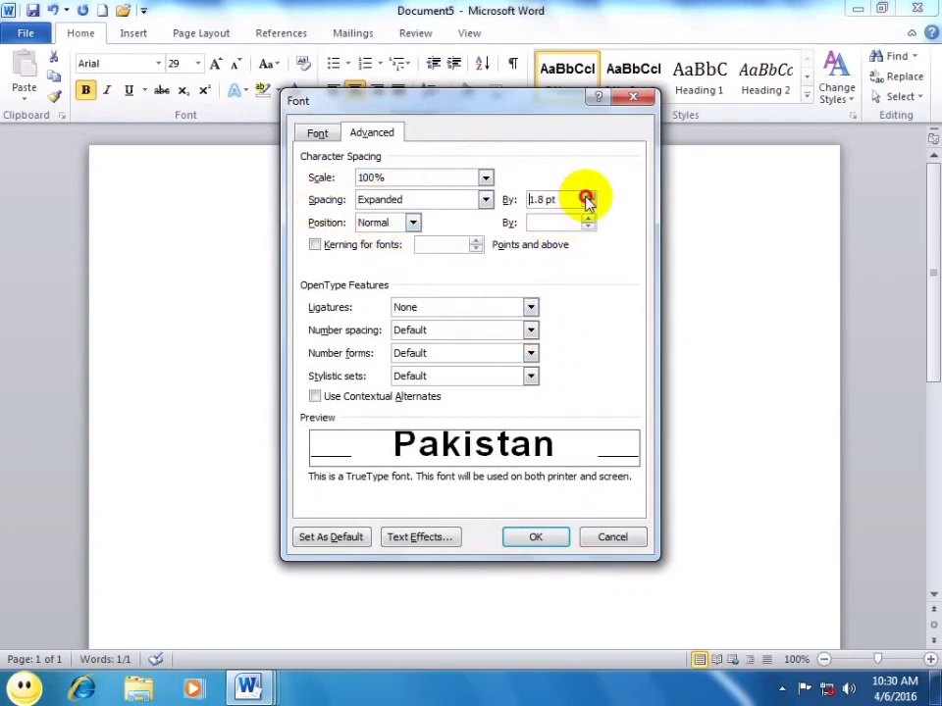
pyautogui.click(586, 197)
pyautogui.click(586, 197)
pyautogui.click(585, 198)
pyautogui.click(585, 197)
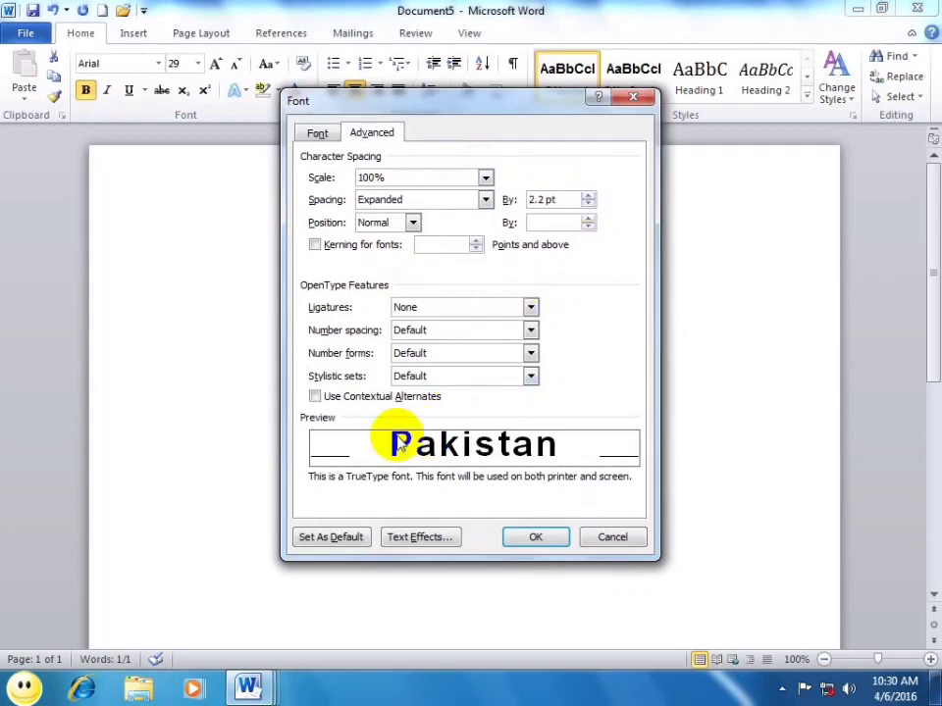
pyautogui.click(588, 196)
pyautogui.click(588, 195)
pyautogui.click(587, 195)
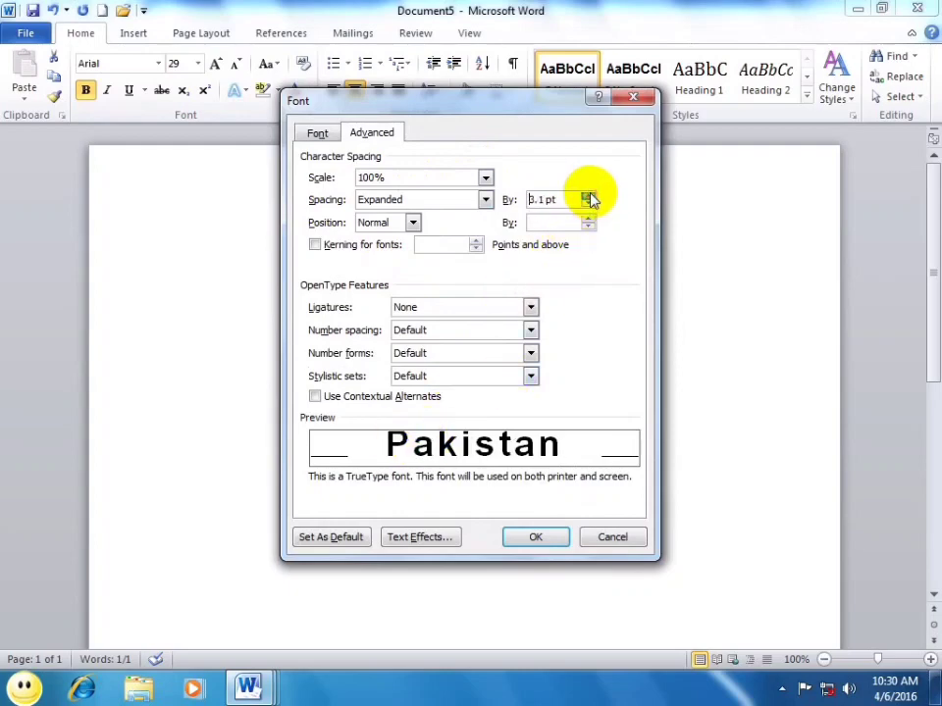
pyautogui.click(587, 195)
pyautogui.click(588, 195)
pyautogui.click(587, 195)
pyautogui.click(588, 195)
pyautogui.click(588, 196)
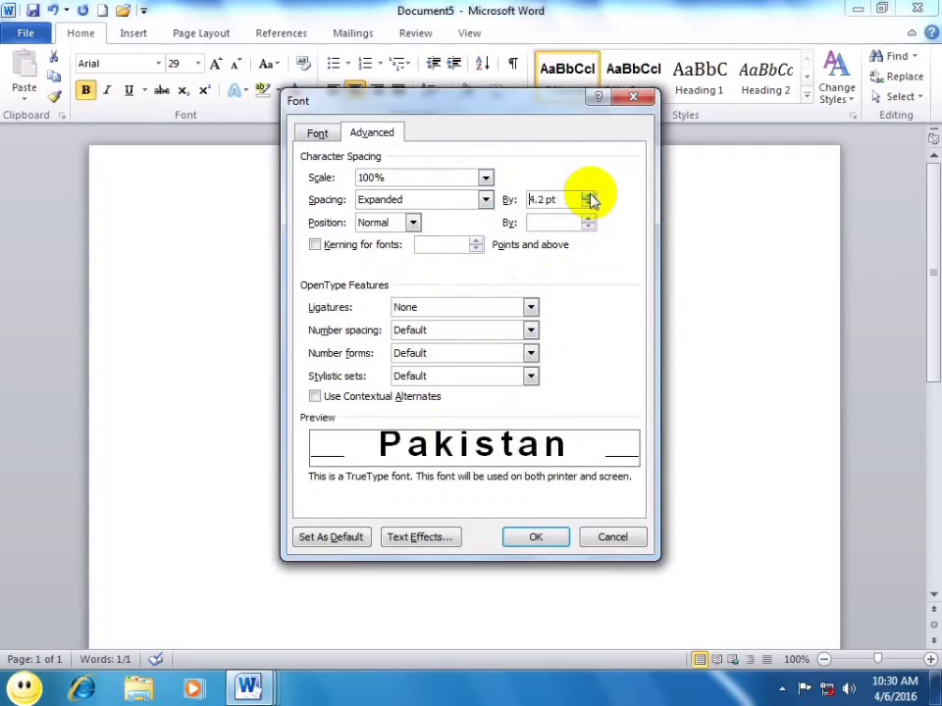
pyautogui.click(536, 536)
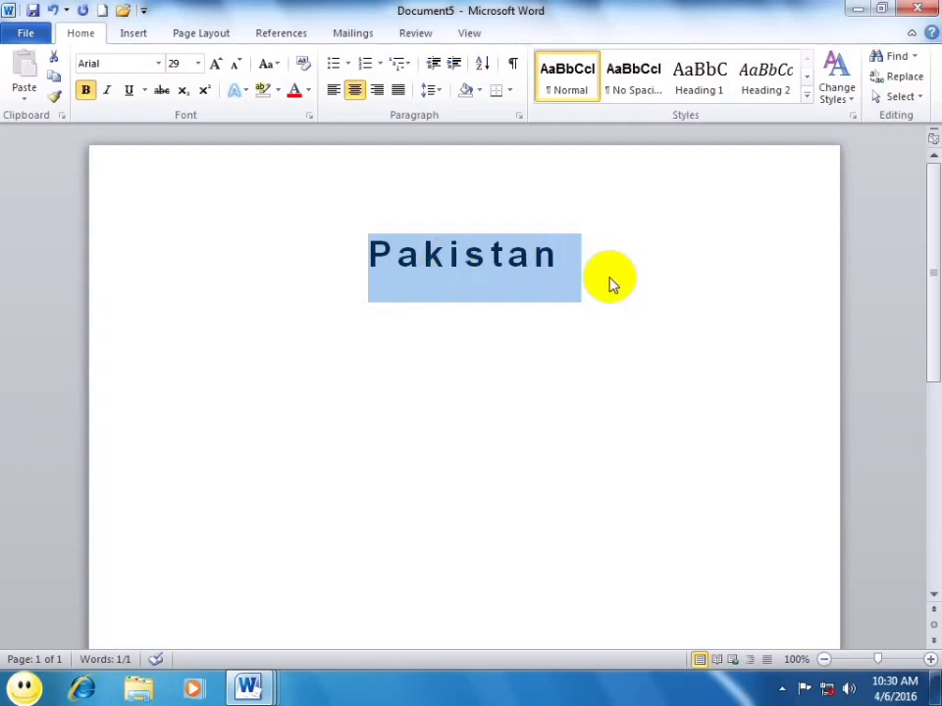
# Step: Set the character spacing of the word "Pakistan" to Condensed by 5.8 pt and apply it
pyautogui.click(312, 115)
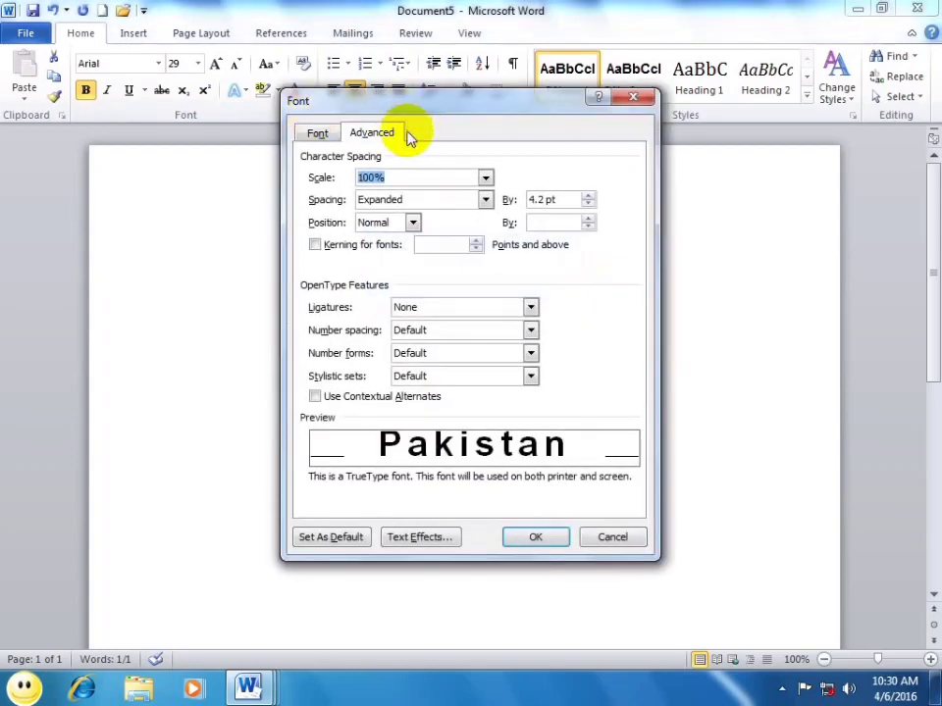
pyautogui.click(403, 201)
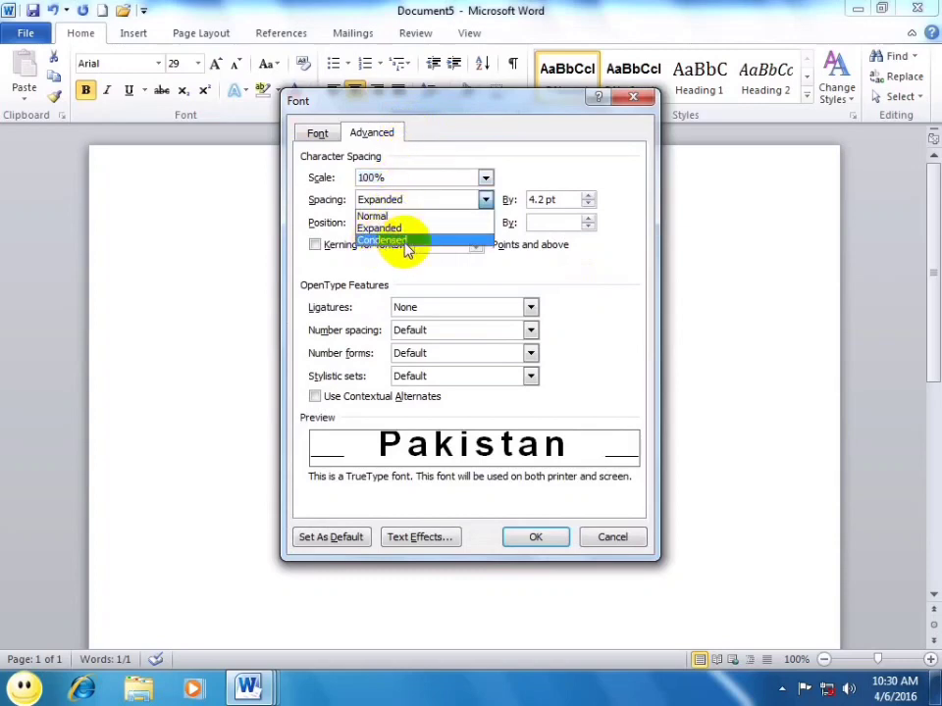
pyautogui.click(404, 241)
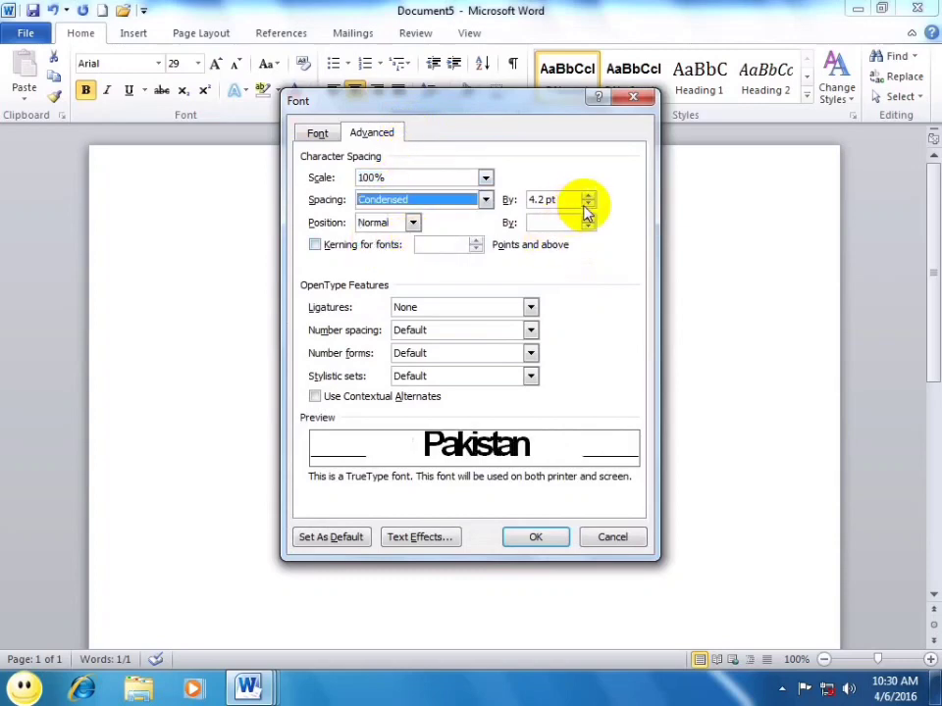
pyautogui.click(585, 201)
pyautogui.click(585, 208)
pyautogui.click(584, 208)
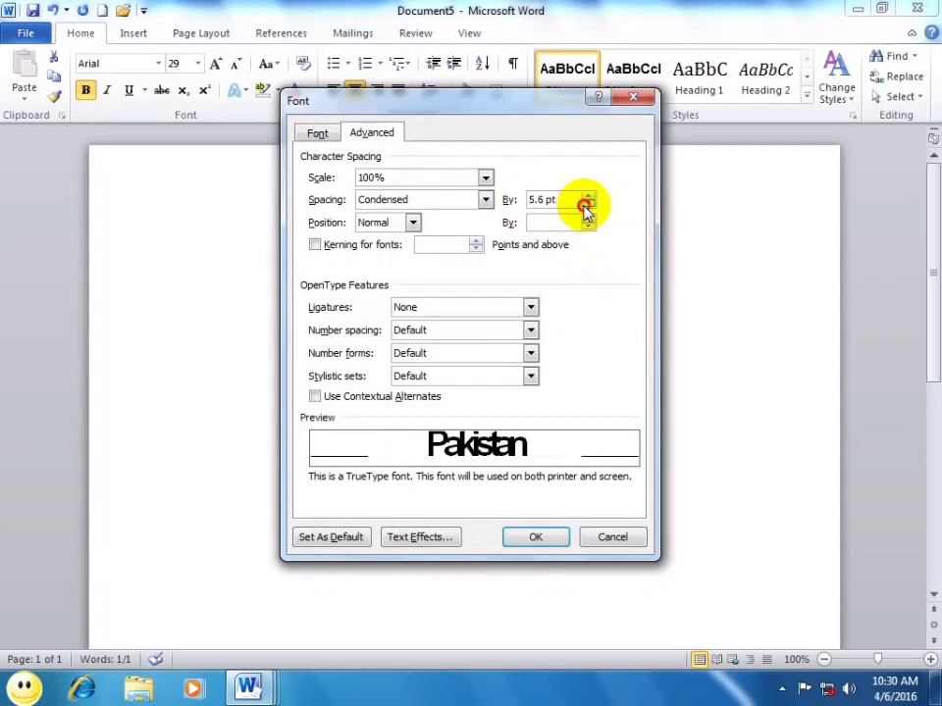
pyautogui.click(585, 208)
pyautogui.click(535, 537)
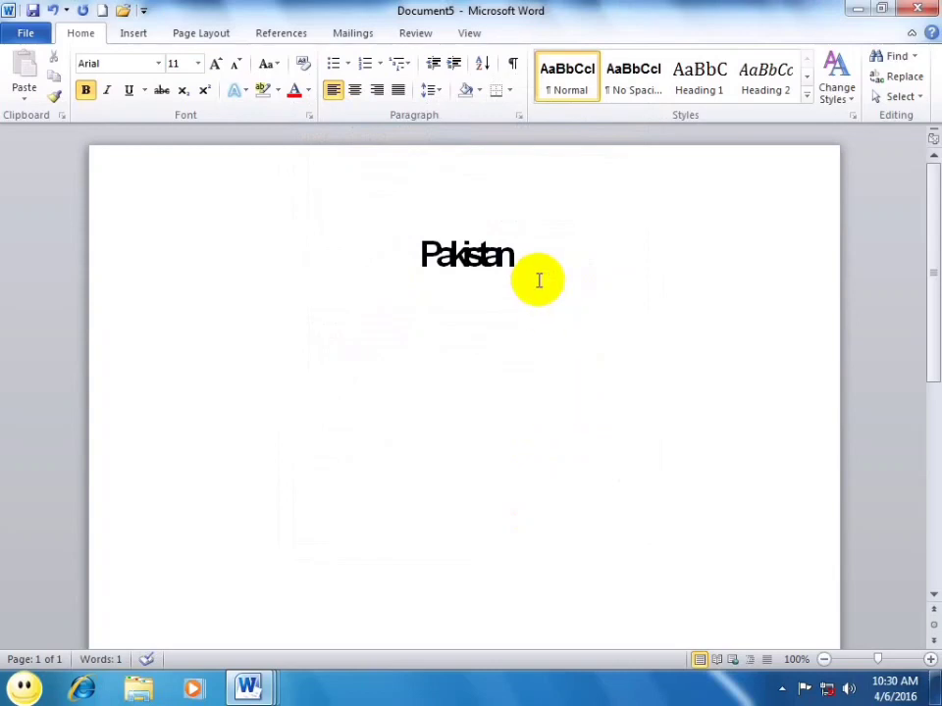
# Step: Preview the word's Raised and Lowered positions by 3 pt with kerning for 29 points and above, and discard the changes
pyautogui.moveTo(539, 280); pyautogui.dragTo(362, 250)
pyautogui.click(311, 114)
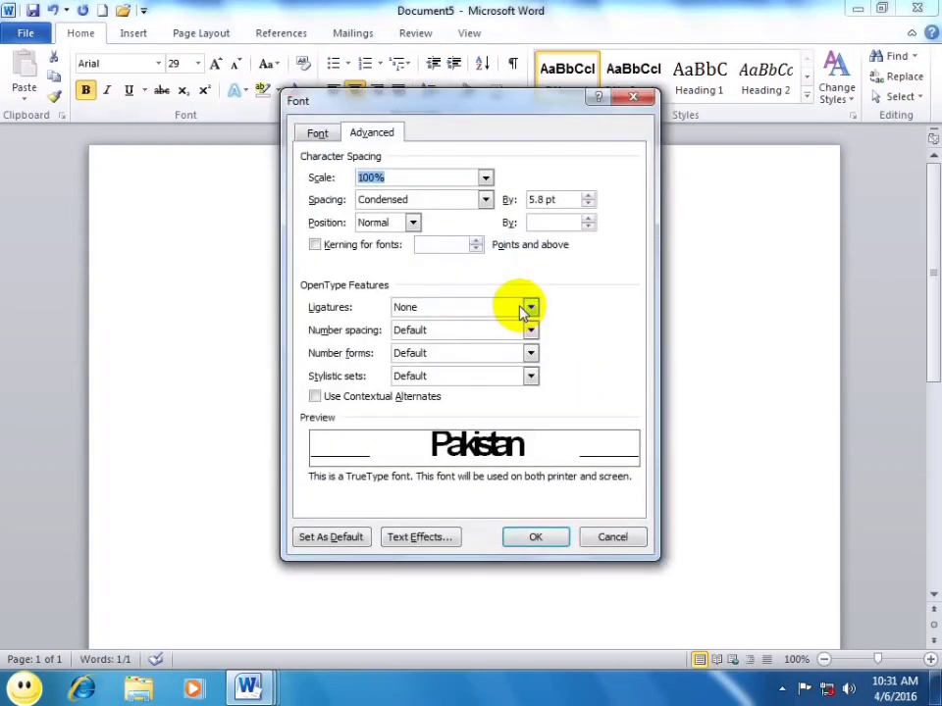
pyautogui.click(411, 224)
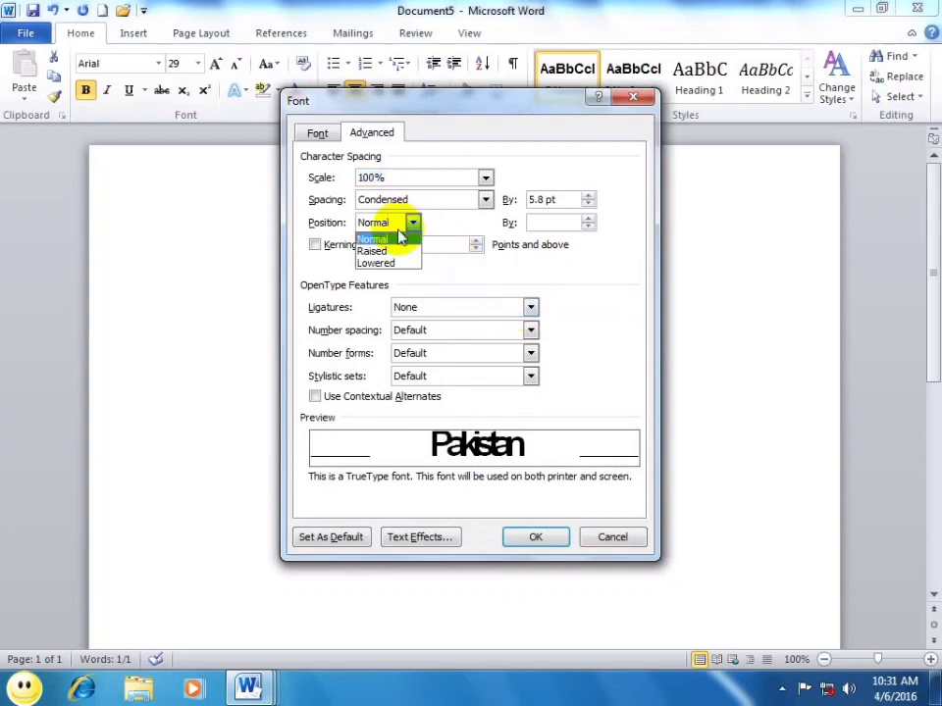
pyautogui.click(382, 251)
pyautogui.click(408, 226)
pyautogui.click(389, 263)
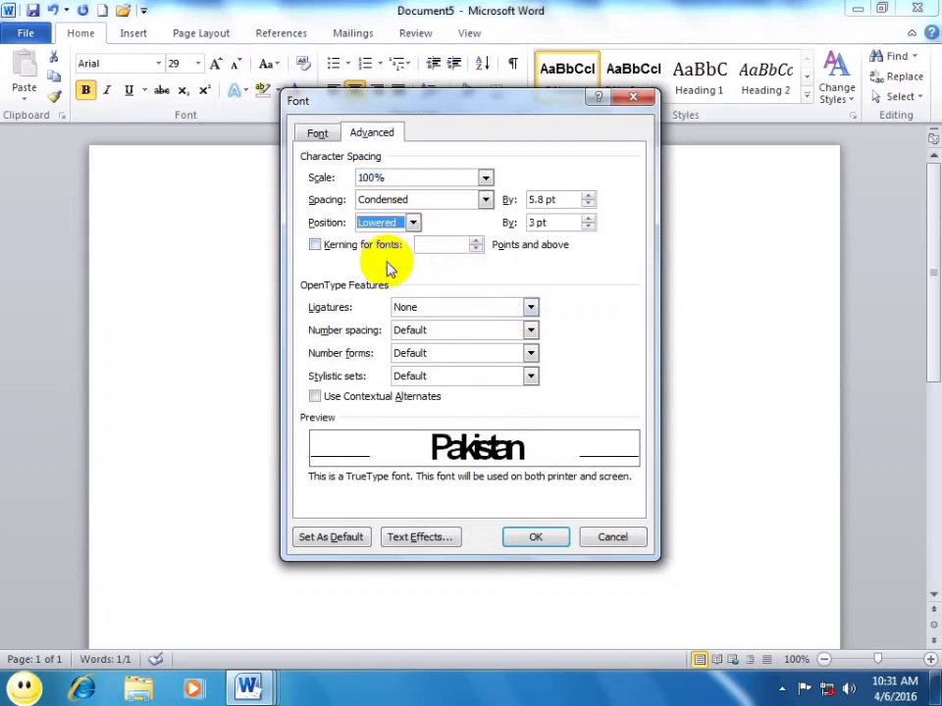
pyautogui.click(411, 224)
pyautogui.click(382, 251)
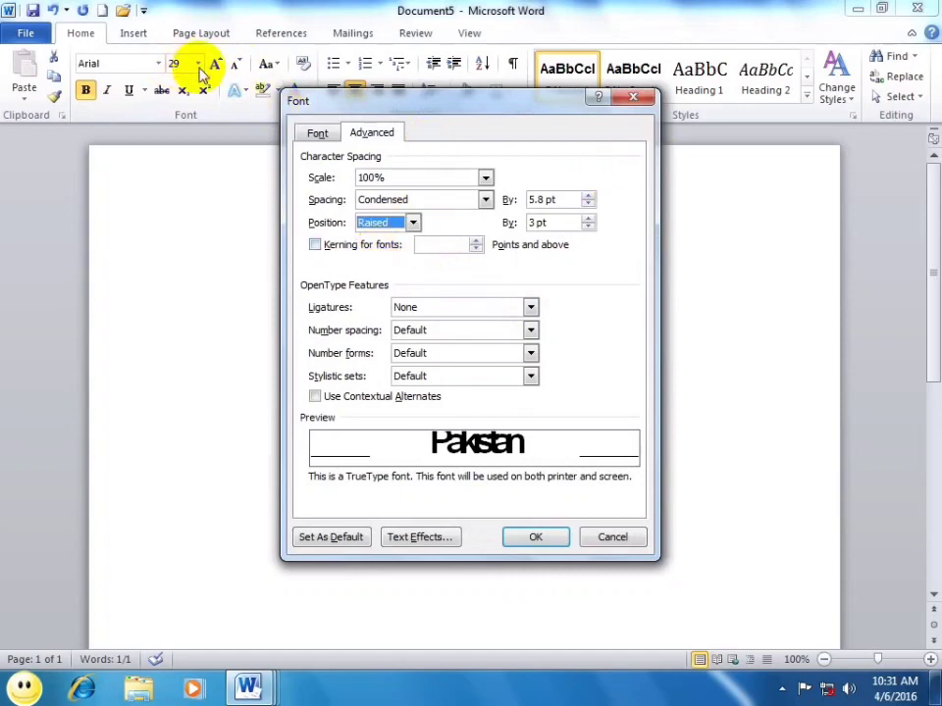
pyautogui.click(315, 244)
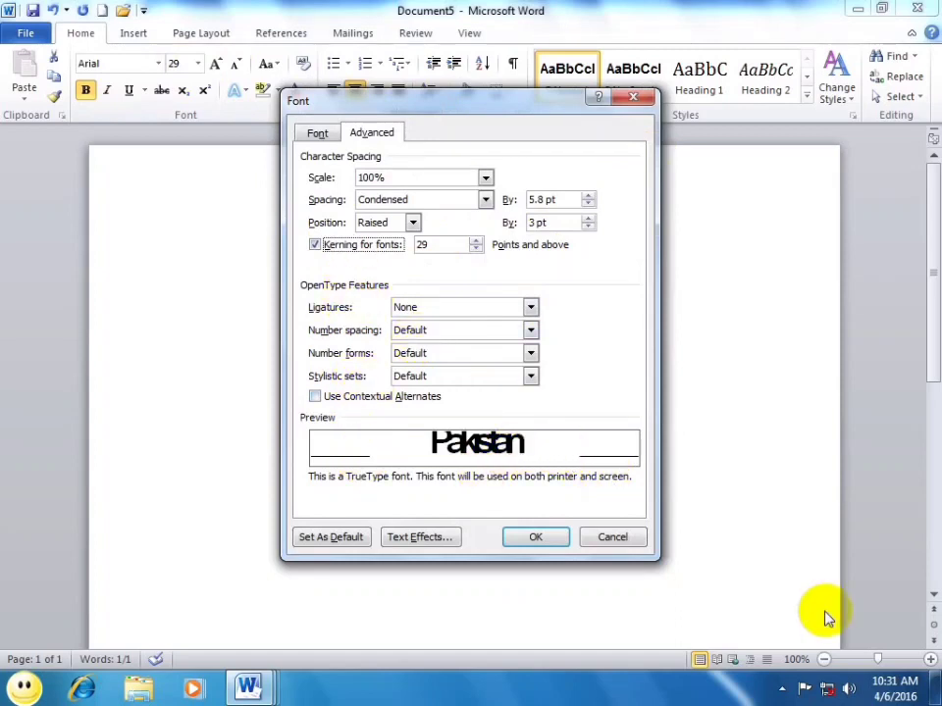
pyautogui.click(618, 538)
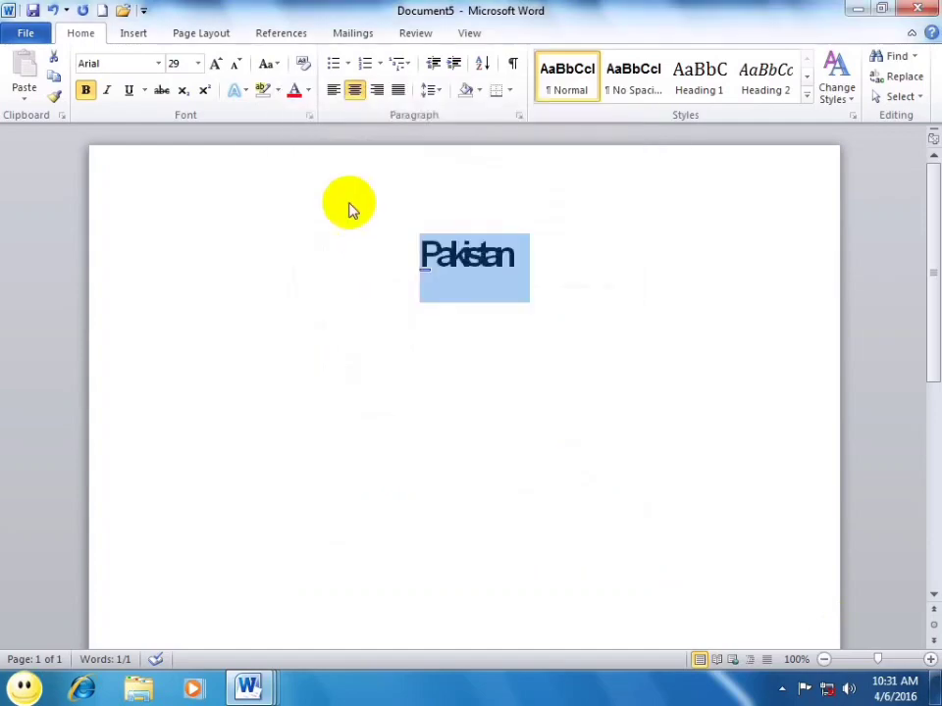